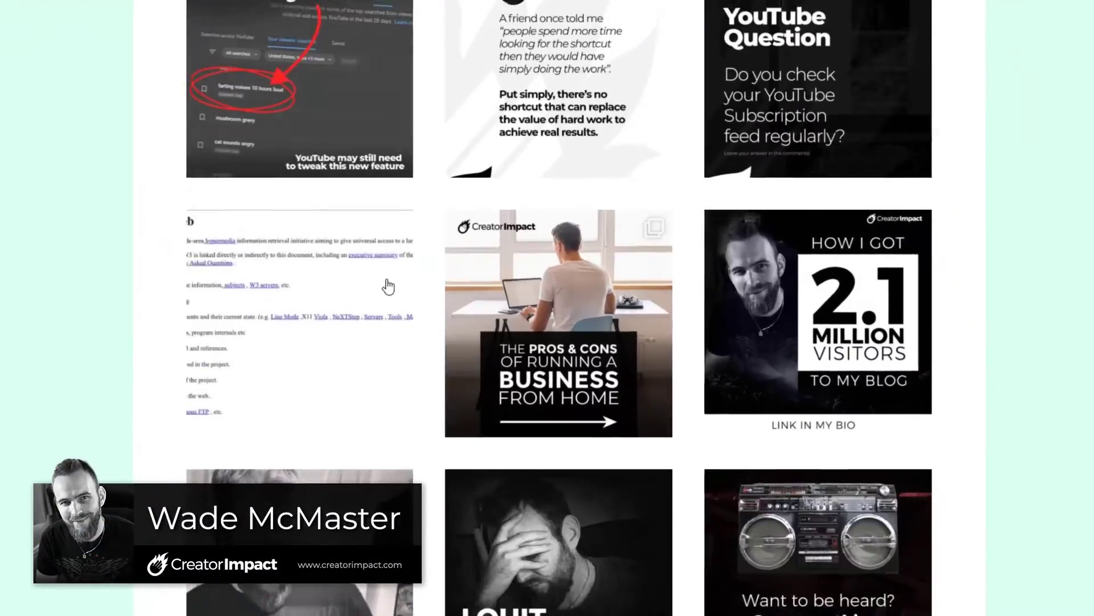
# Scroll through the WordPress admin Dashboard showing the 5.9 welcome panel.
pyautogui.scroll(-15, 388, 286)
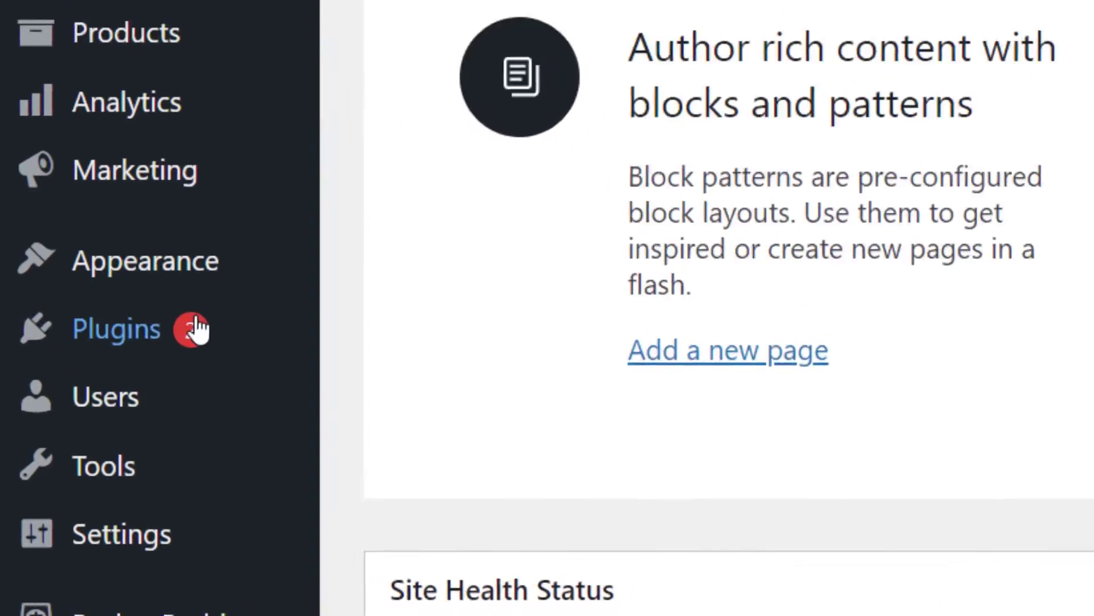
# Search Add Plugins for 'smash balloon' and install Smash Balloon Social Photo Feed.
pyautogui.moveTo(56, 495)
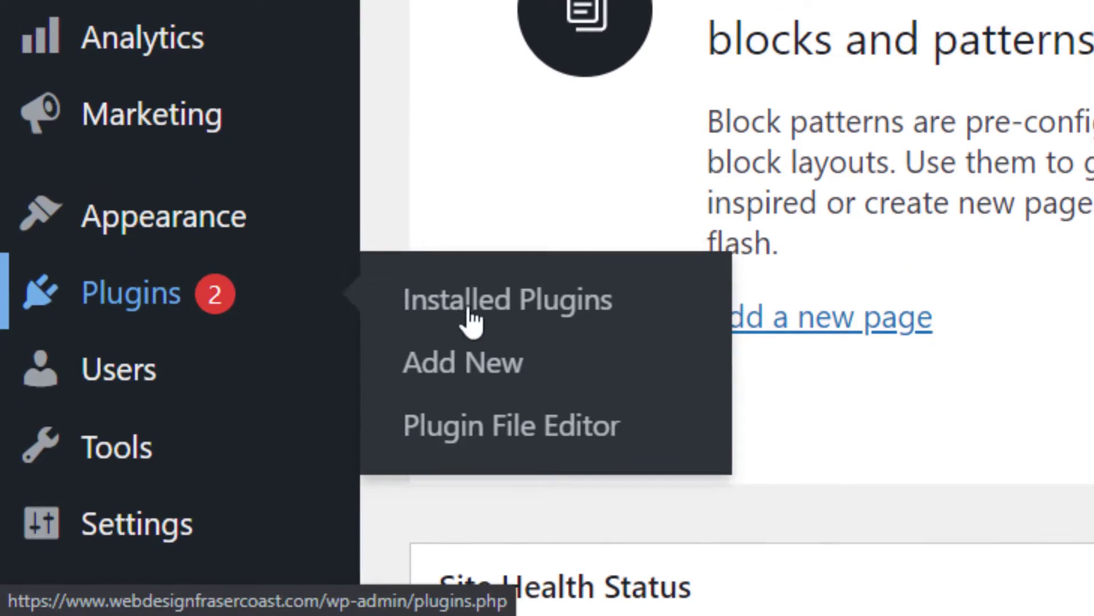
pyautogui.click(491, 367)
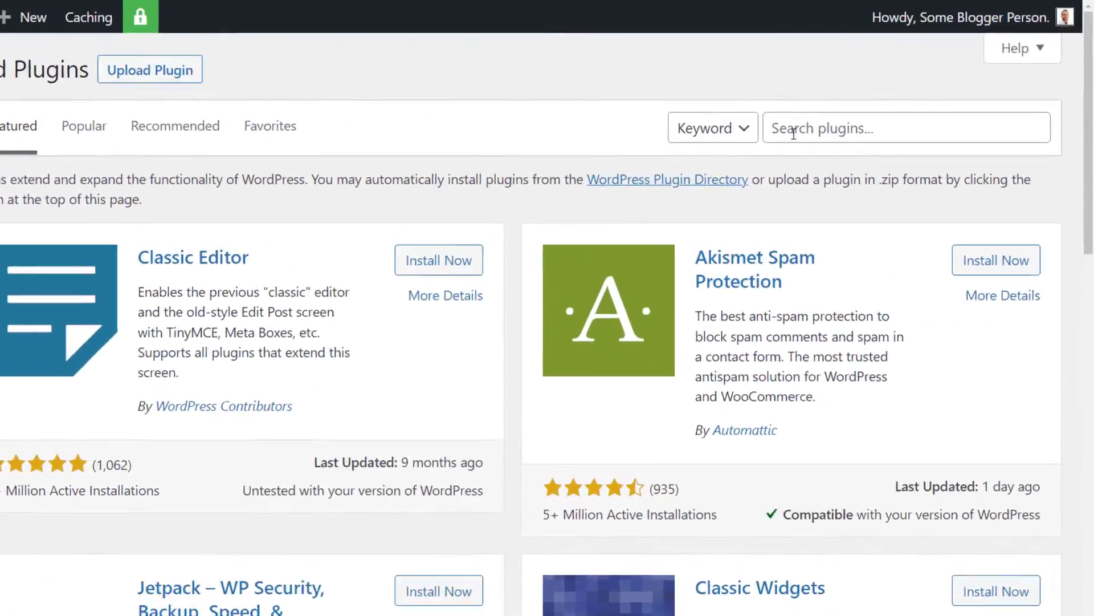
pyautogui.click(835, 105)
pyautogui.write('sm')
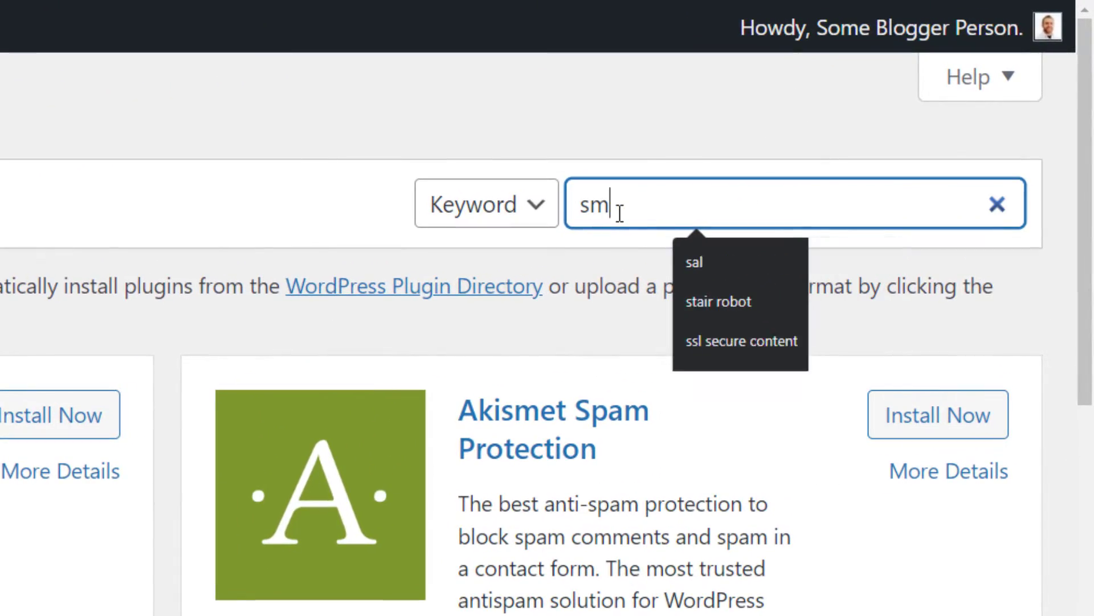
pyautogui.write('ash balloon')
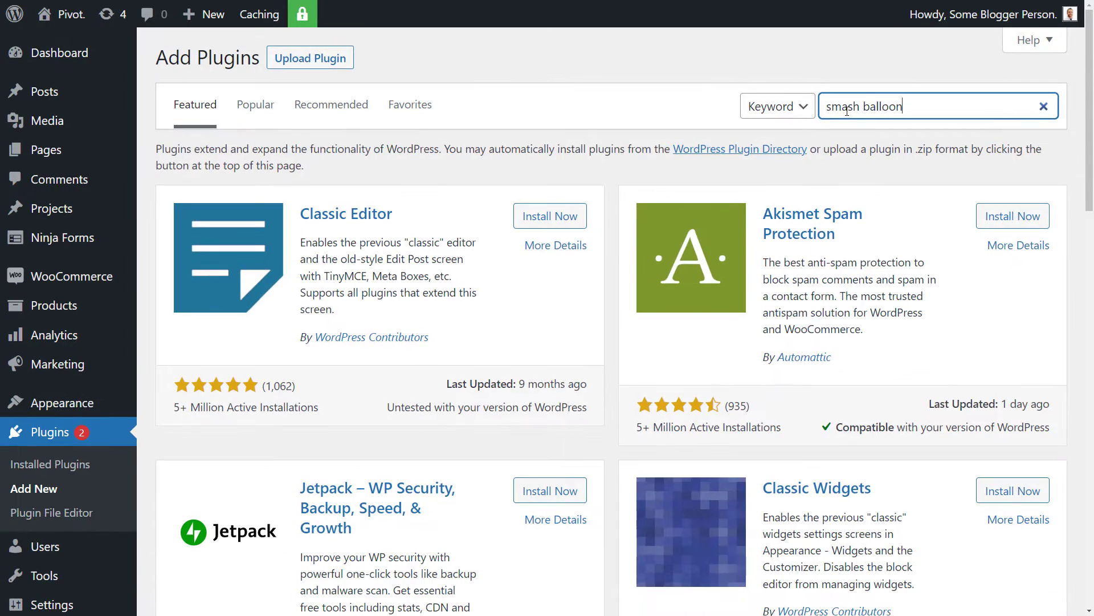
pyautogui.press('Return')
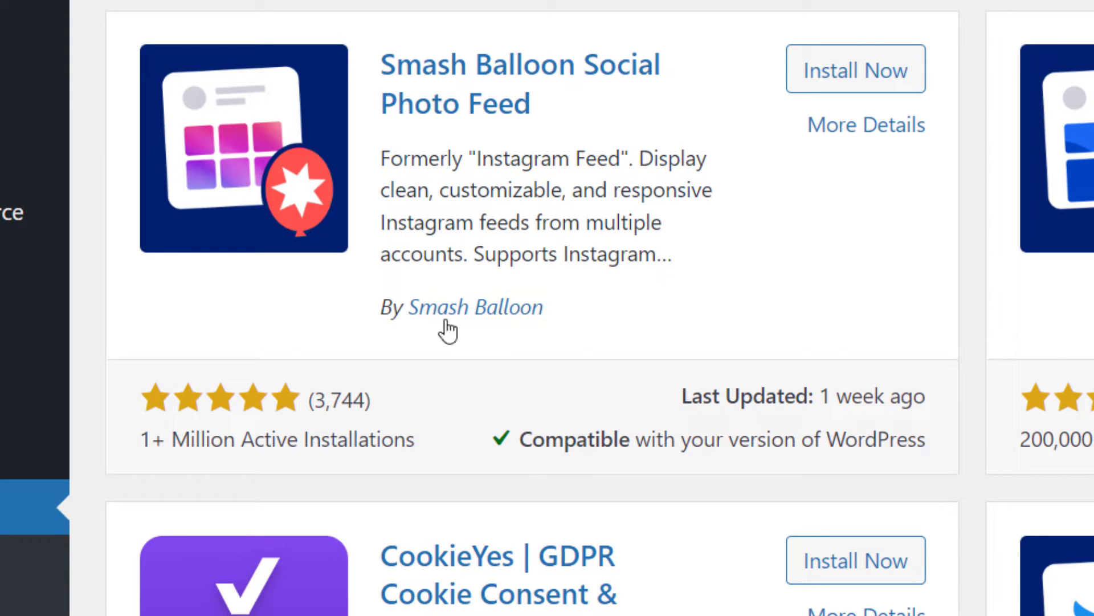
pyautogui.click(838, 73)
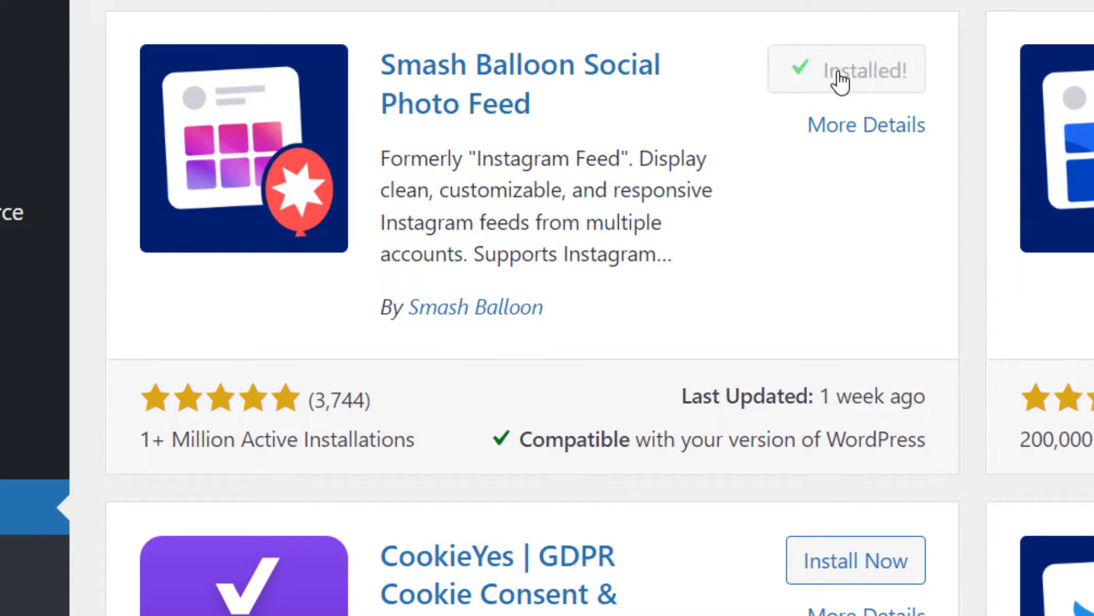
# Activate the Smash Balloon plugin and go to the Instagram Feed All Feeds page.
pyautogui.click(840, 80)
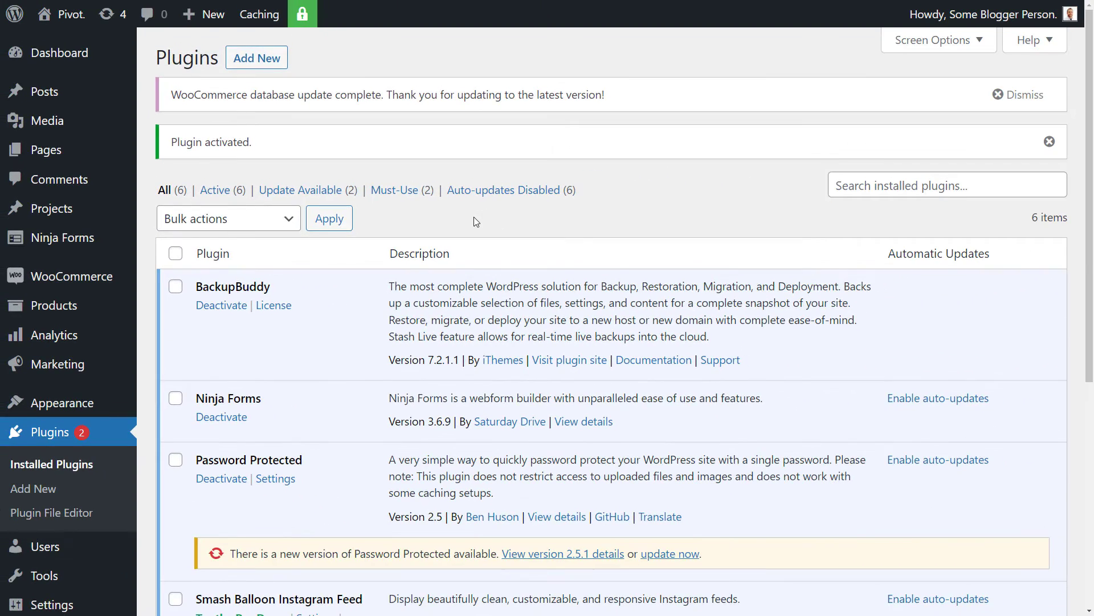
pyautogui.scroll(-1, 474, 217)
pyautogui.scroll(-2, 473, 216)
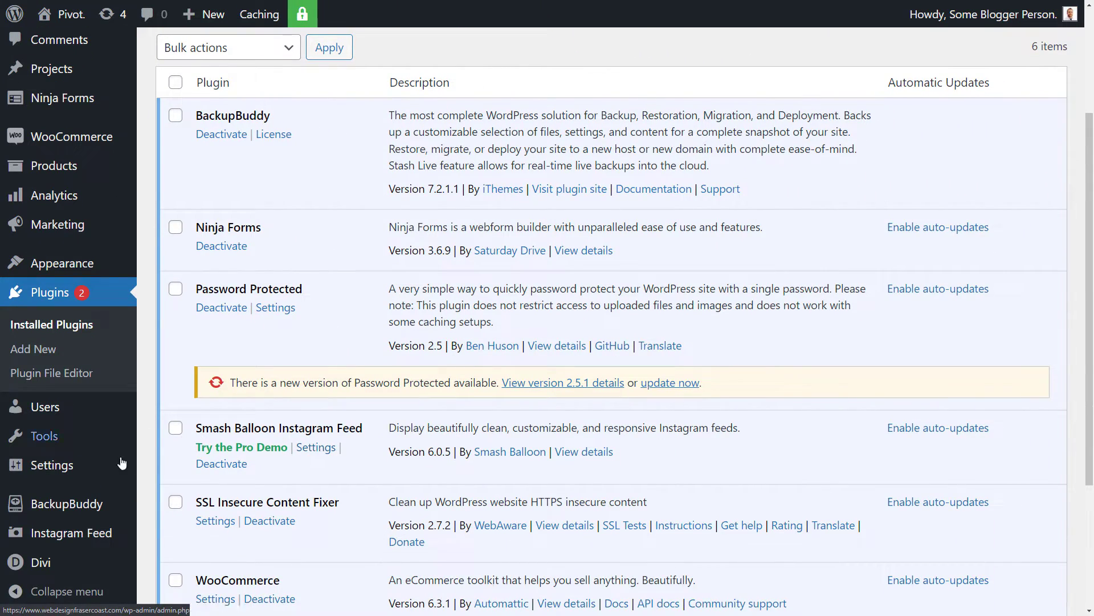
pyautogui.moveTo(26, 534)
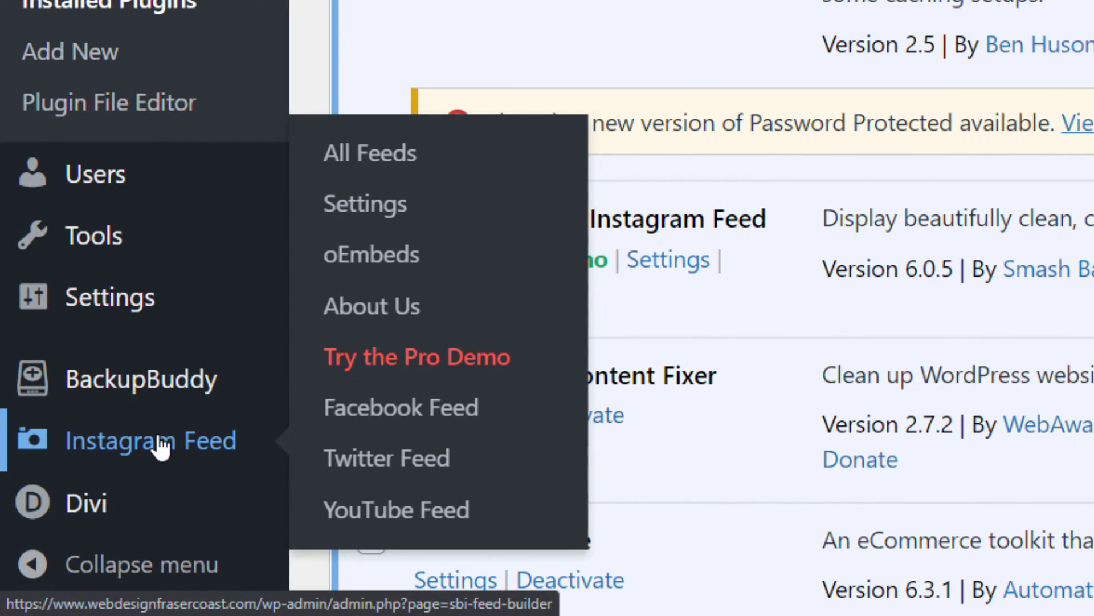
pyautogui.click(162, 448)
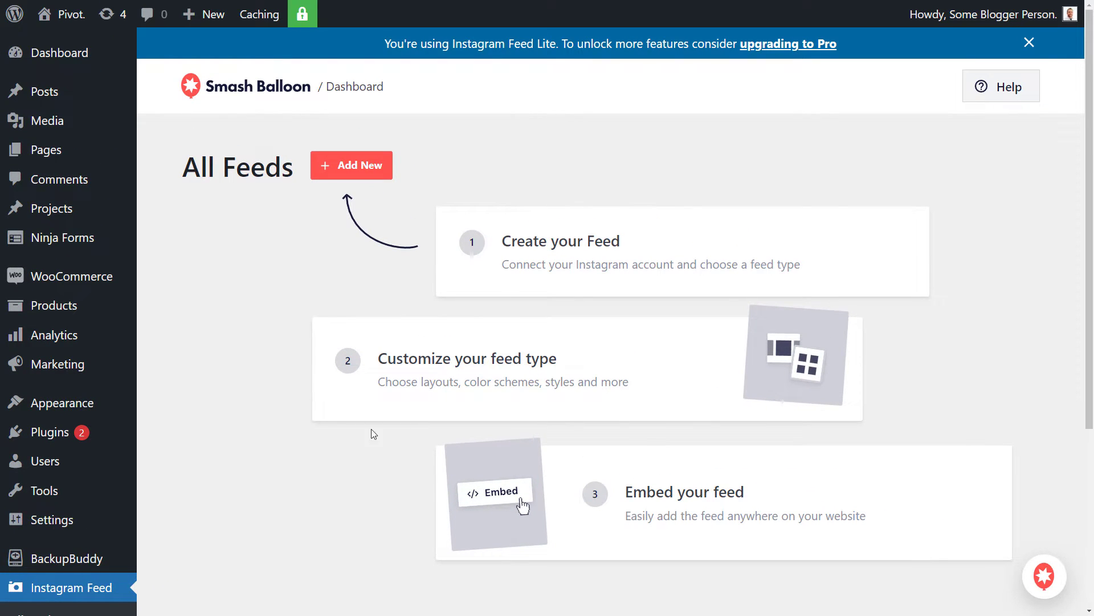
# Create a new User Timeline feed and begin adding an Instagram account source.
pyautogui.click(366, 171)
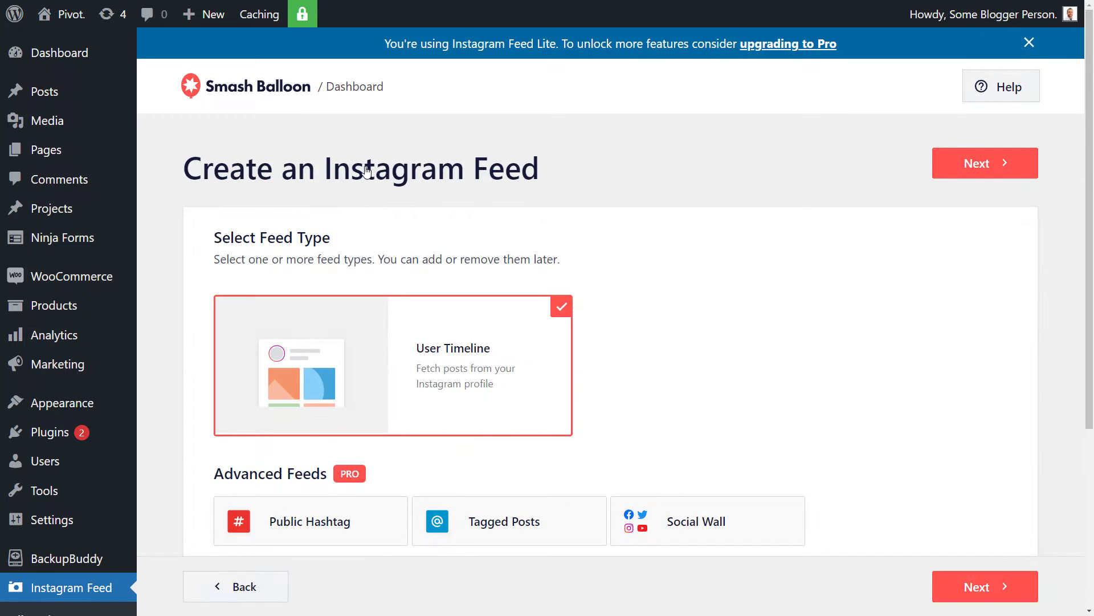
pyautogui.scroll(-2, 391, 330)
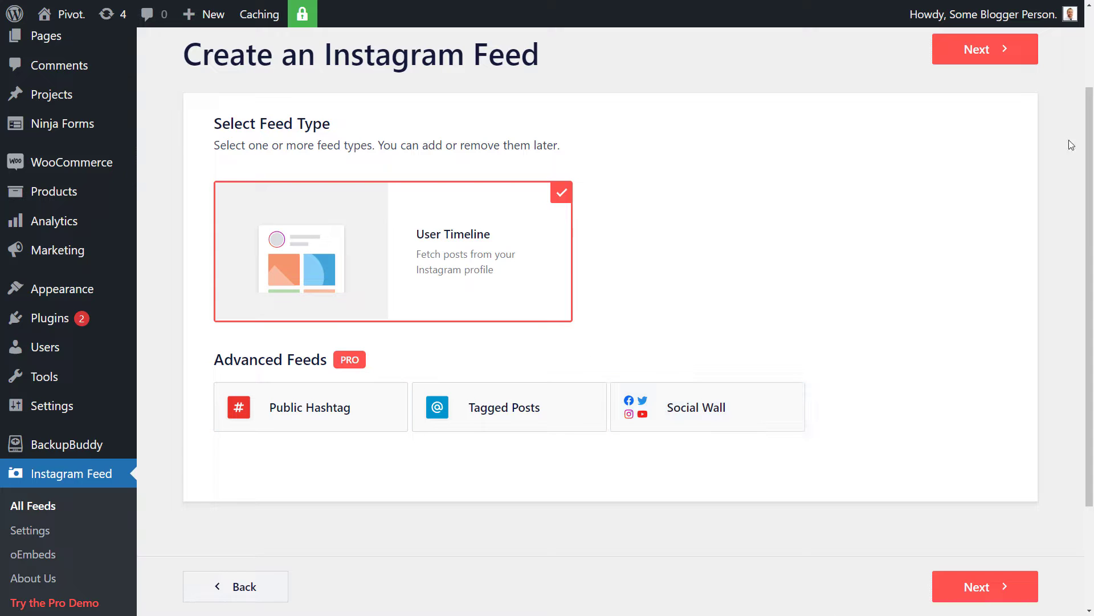
pyautogui.click(999, 52)
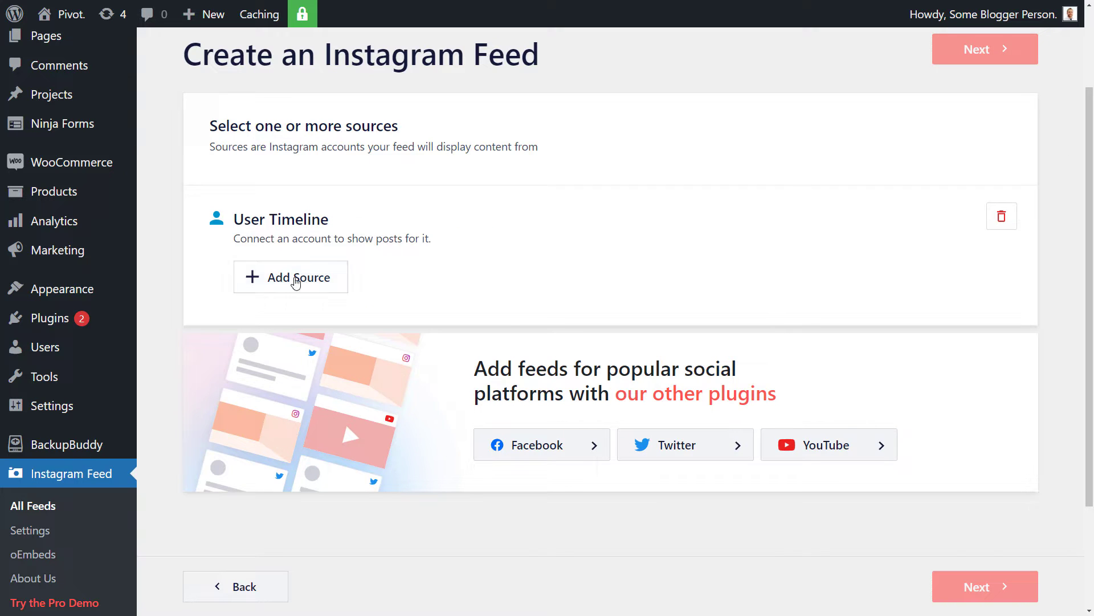
pyautogui.click(289, 281)
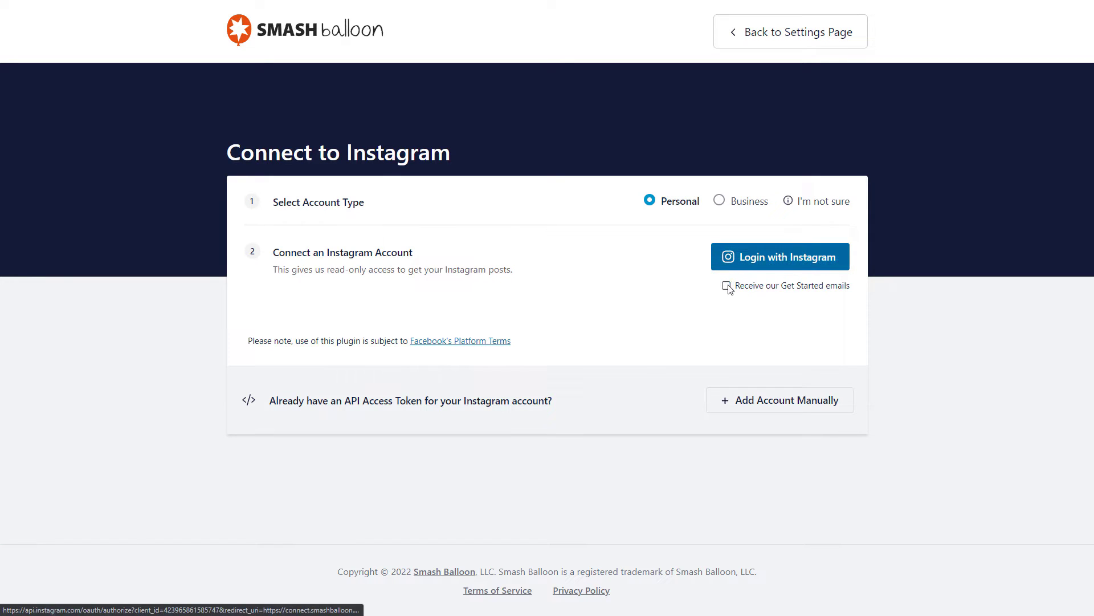
# Decline Get Started emails, keep the Personal account type, and log in with Instagram at 125% zoom.
pyautogui.click(726, 286)
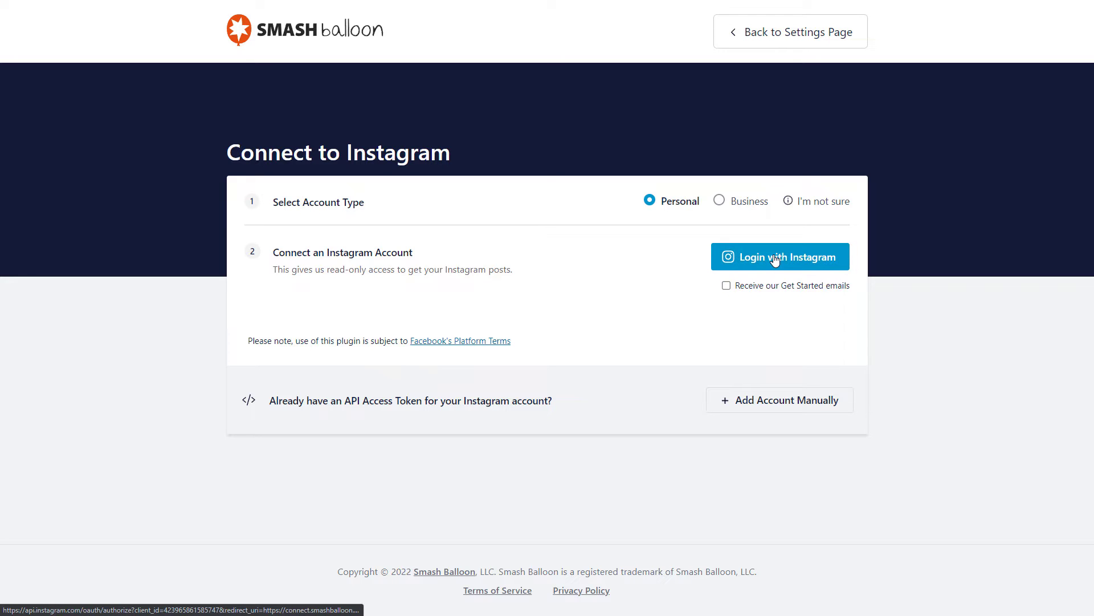
pyautogui.click(720, 202)
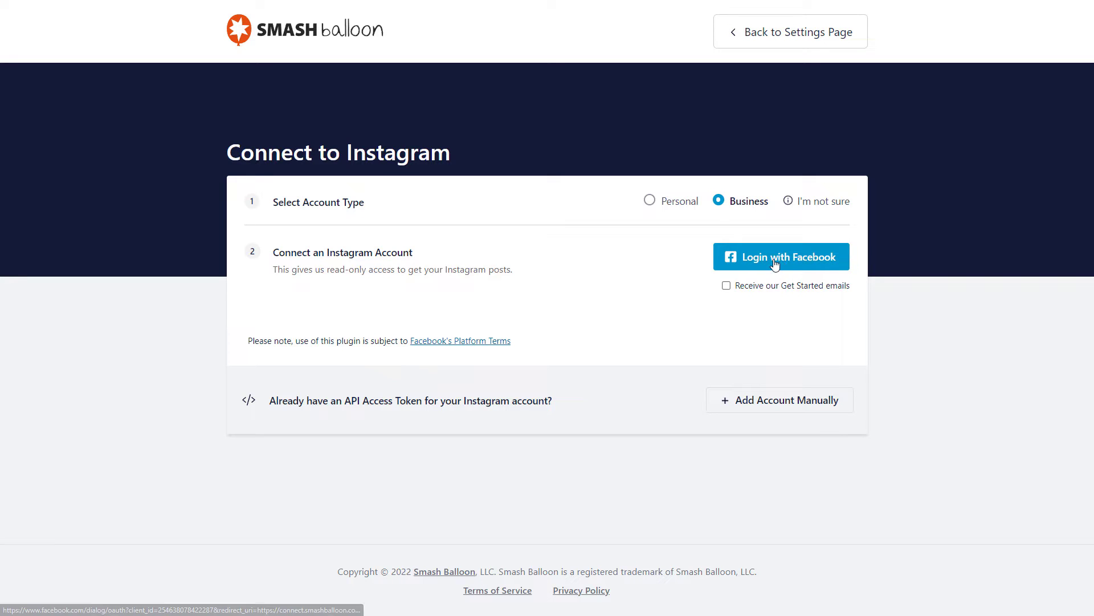
pyautogui.click(652, 202)
pyautogui.click(719, 201)
pyautogui.click(650, 201)
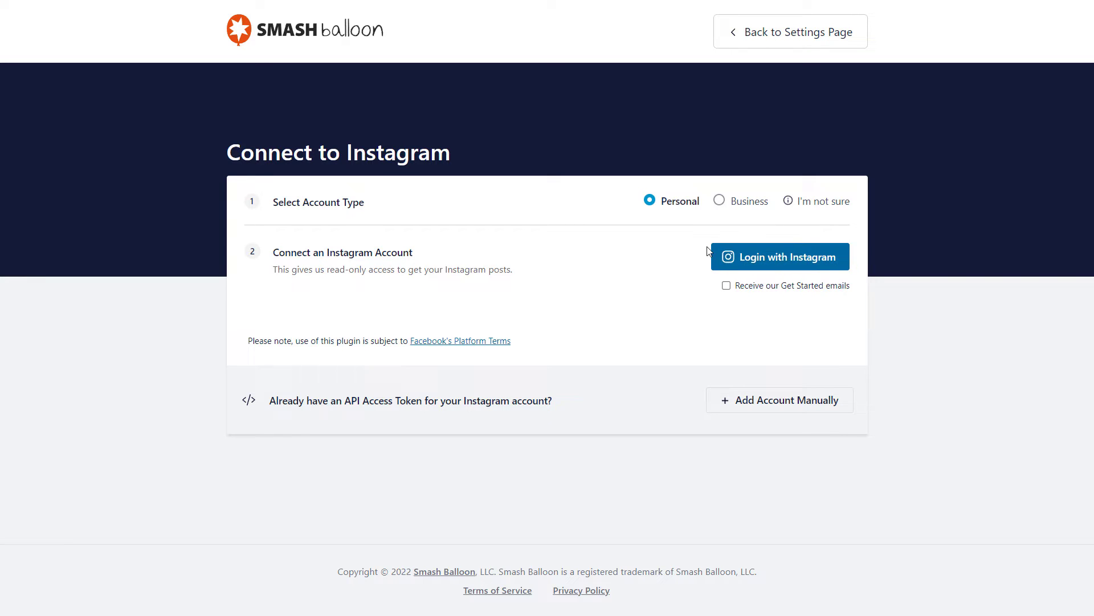
pyautogui.click(755, 265)
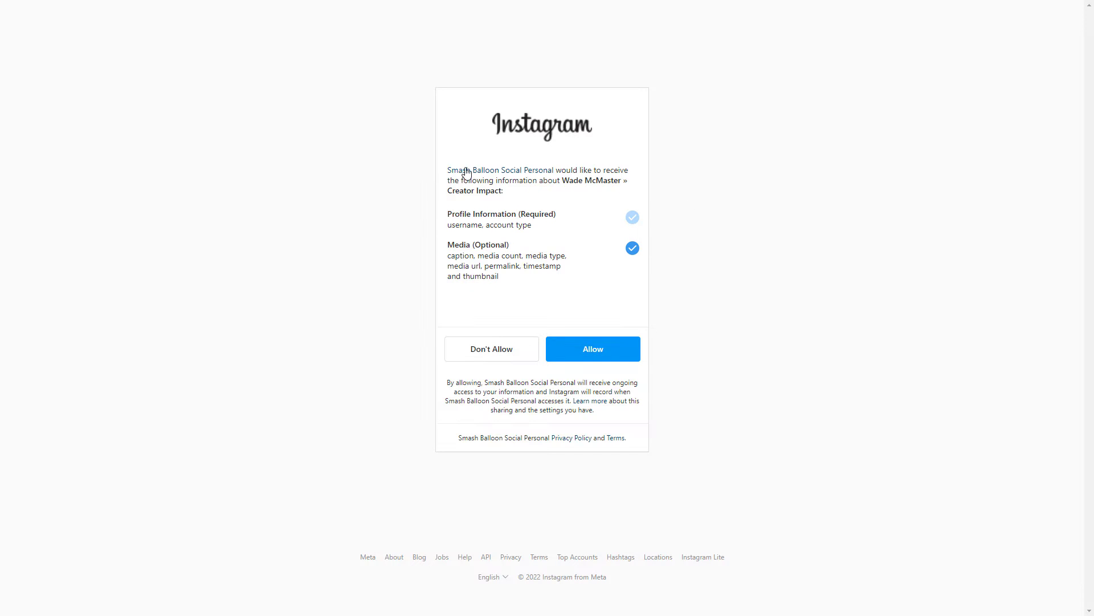
pyautogui.hotkey('ctrl', '+')
pyautogui.hotkey('ctrl', '+')
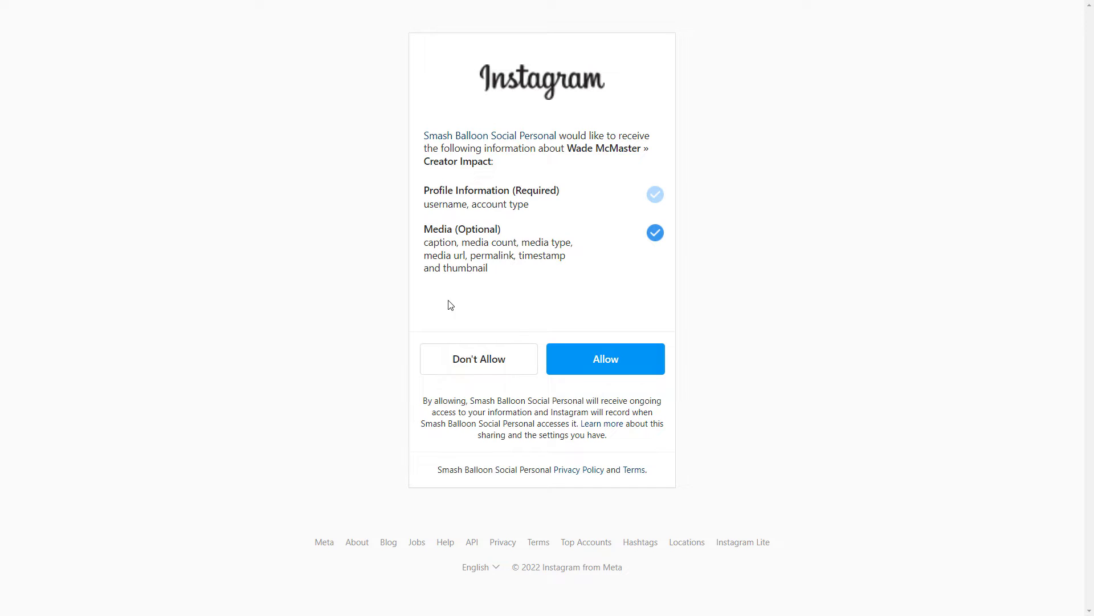
# Allow Instagram access and select the creatorimpact account as the feed's source.
pyautogui.click(621, 363)
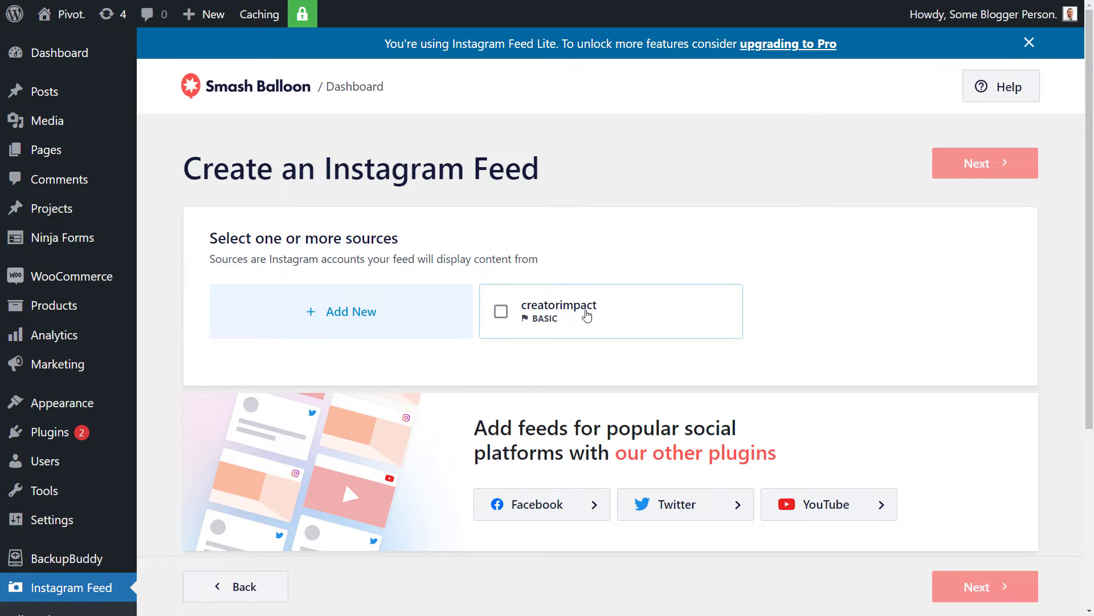
pyautogui.click(502, 313)
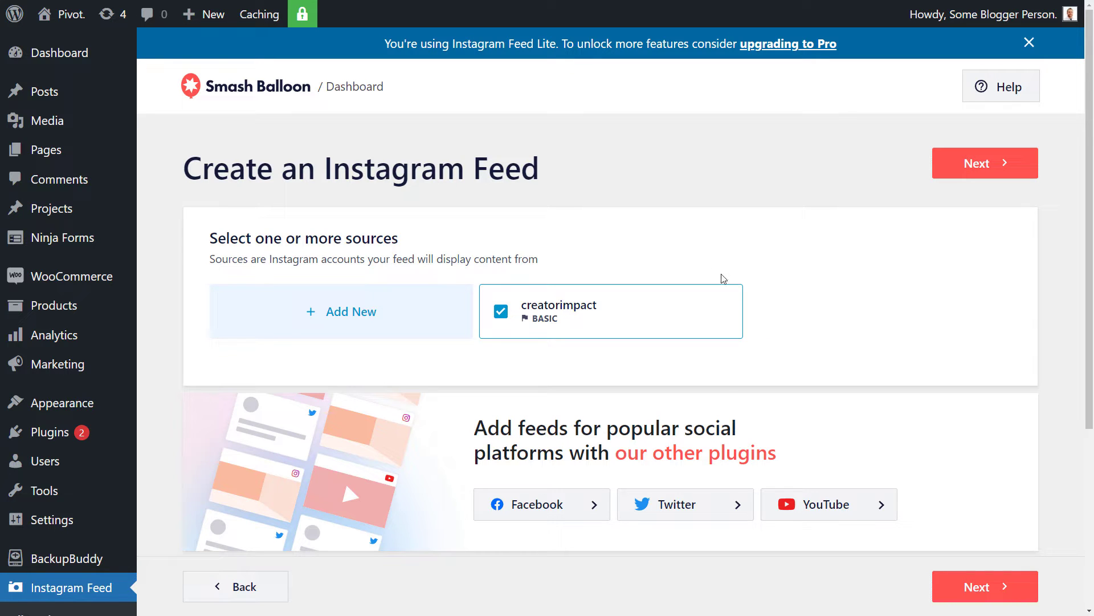
pyautogui.click(963, 165)
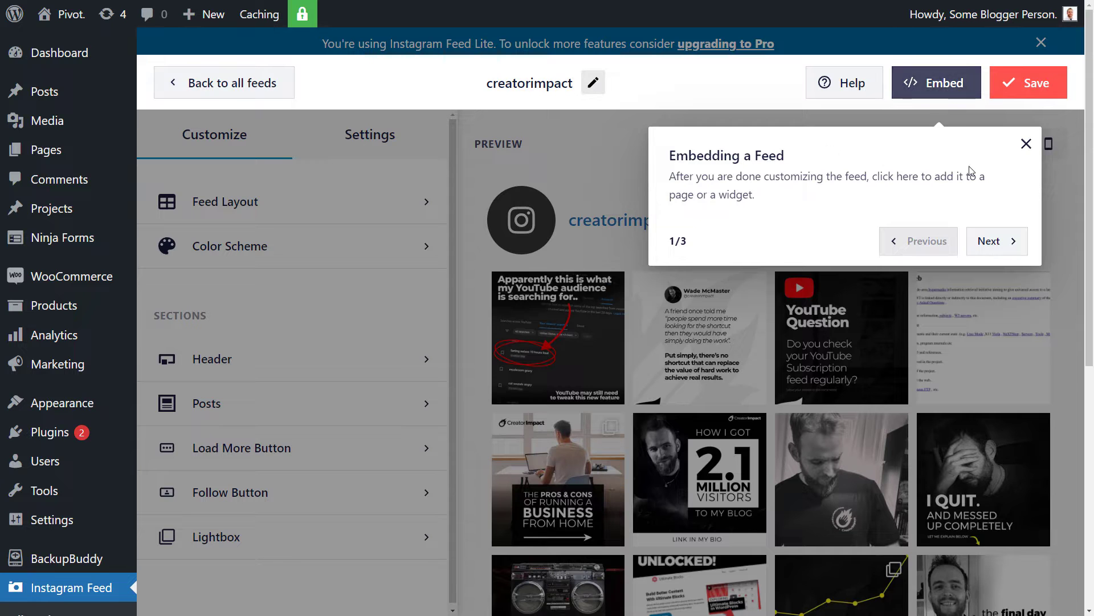
pyautogui.click(992, 241)
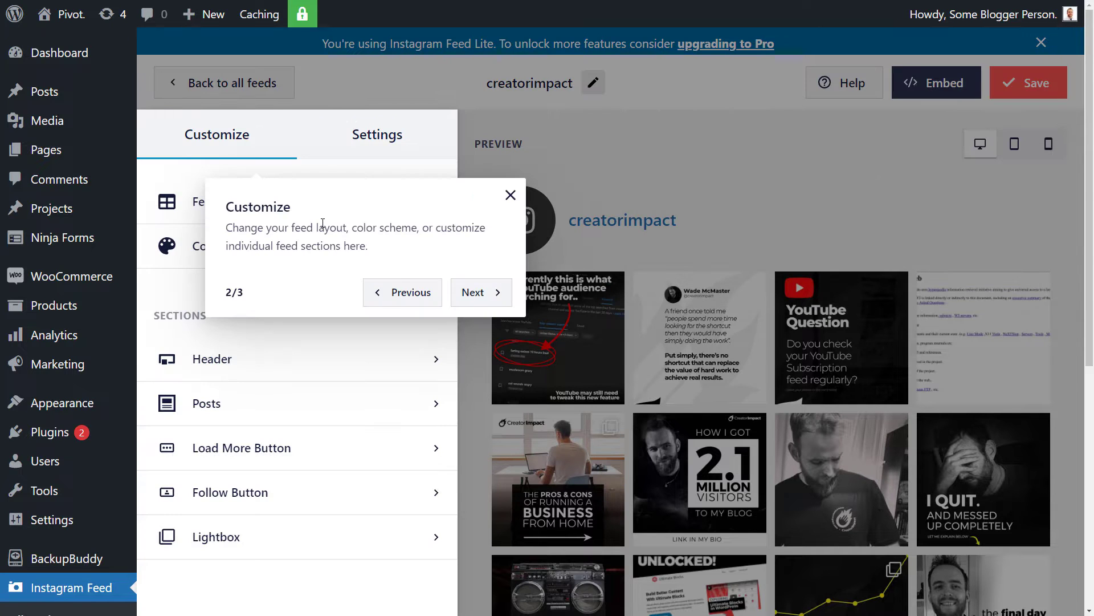
pyautogui.click(491, 299)
pyautogui.click(585, 192)
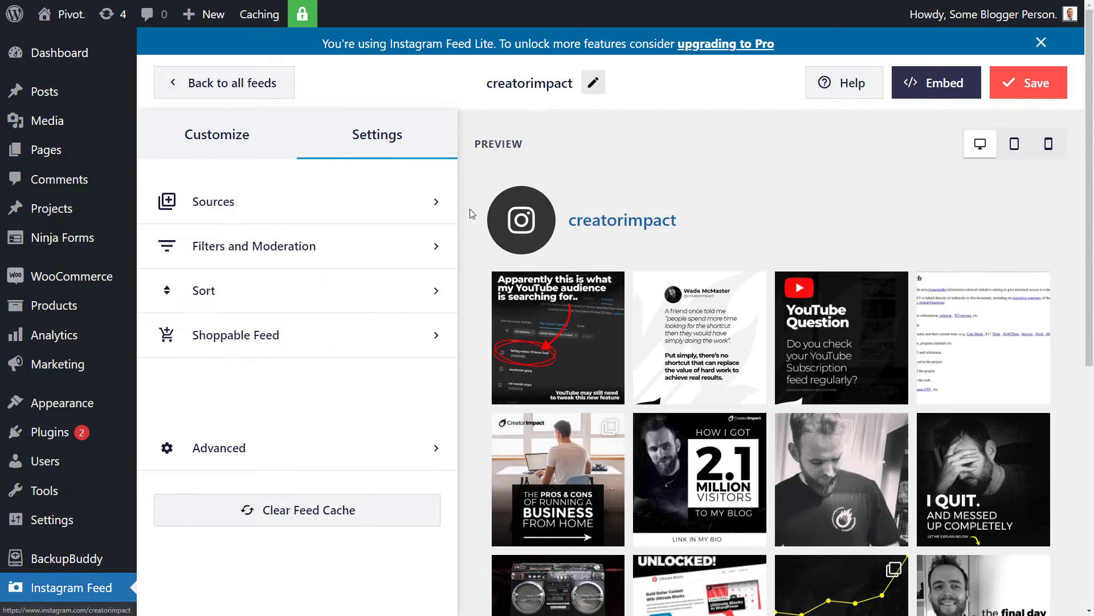
pyautogui.click(437, 203)
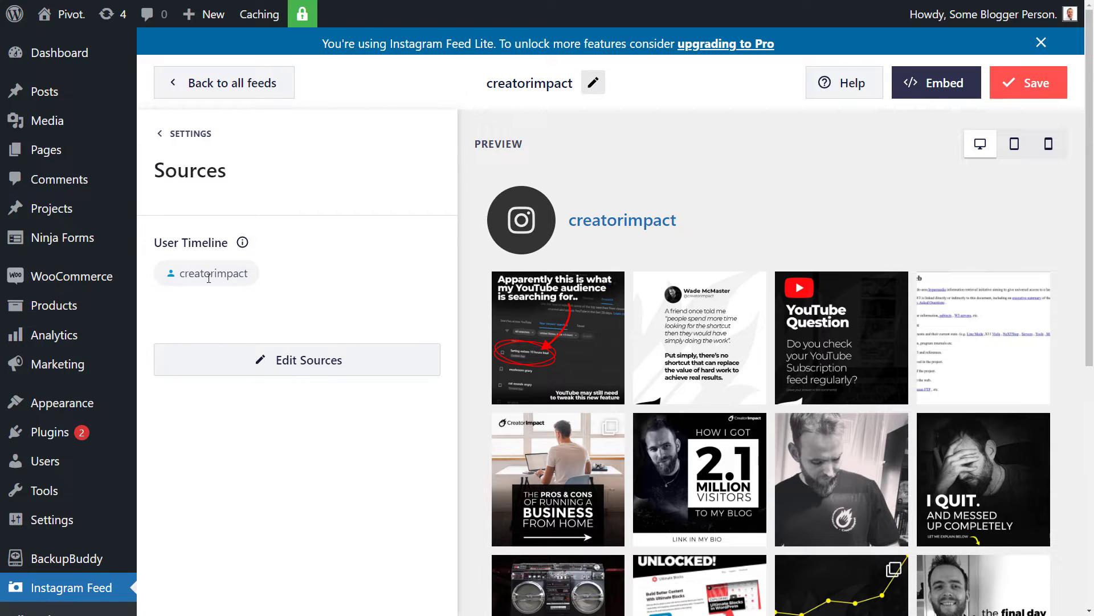
pyautogui.click(163, 135)
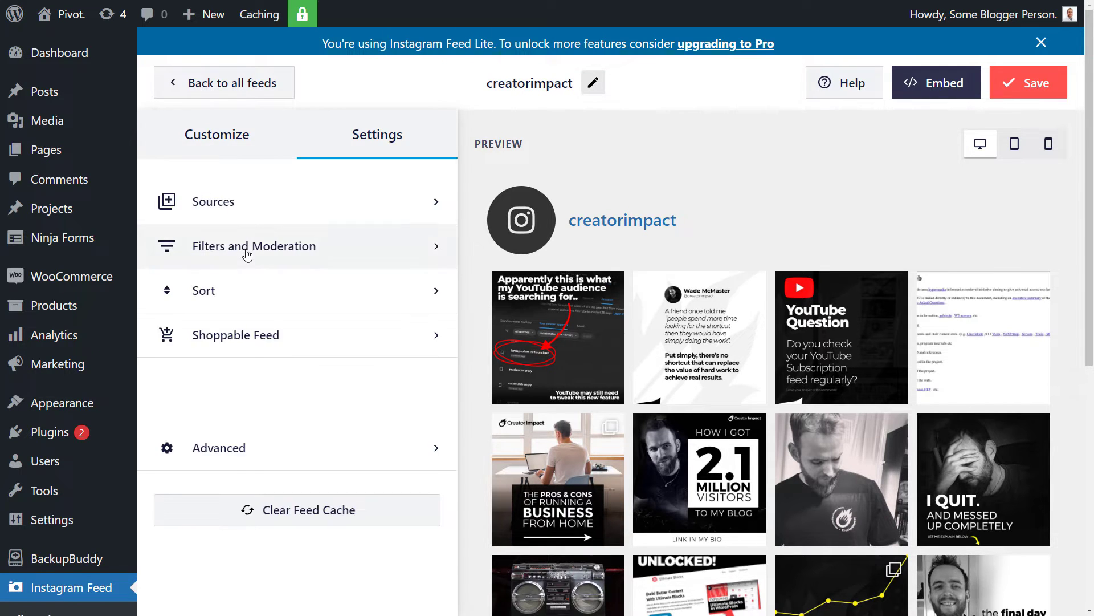
pyautogui.click(246, 252)
pyautogui.click(175, 137)
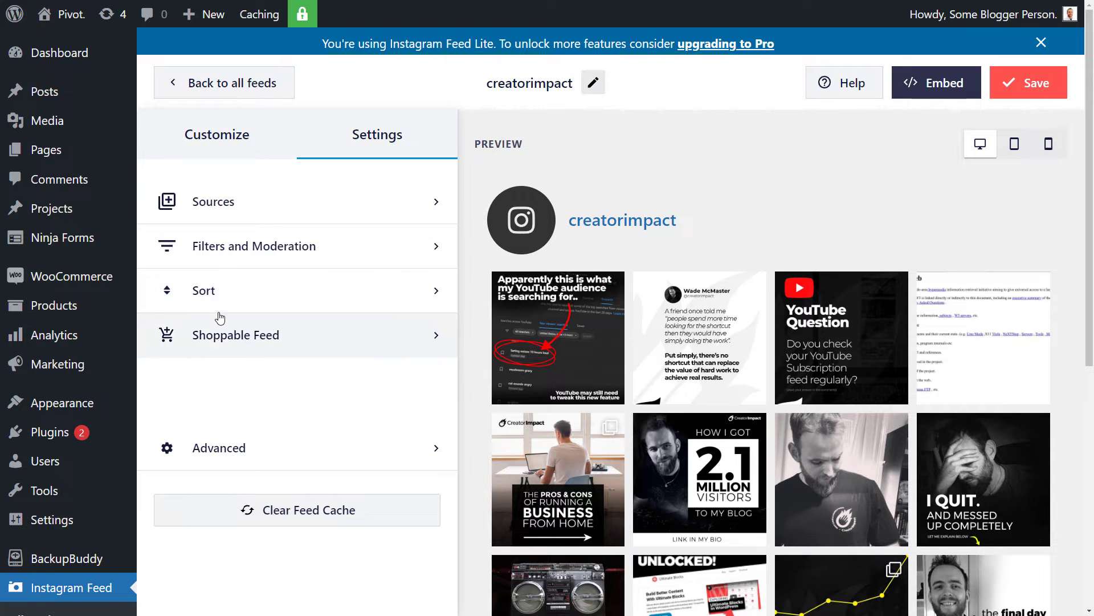
pyautogui.scroll(-5, 627, 257)
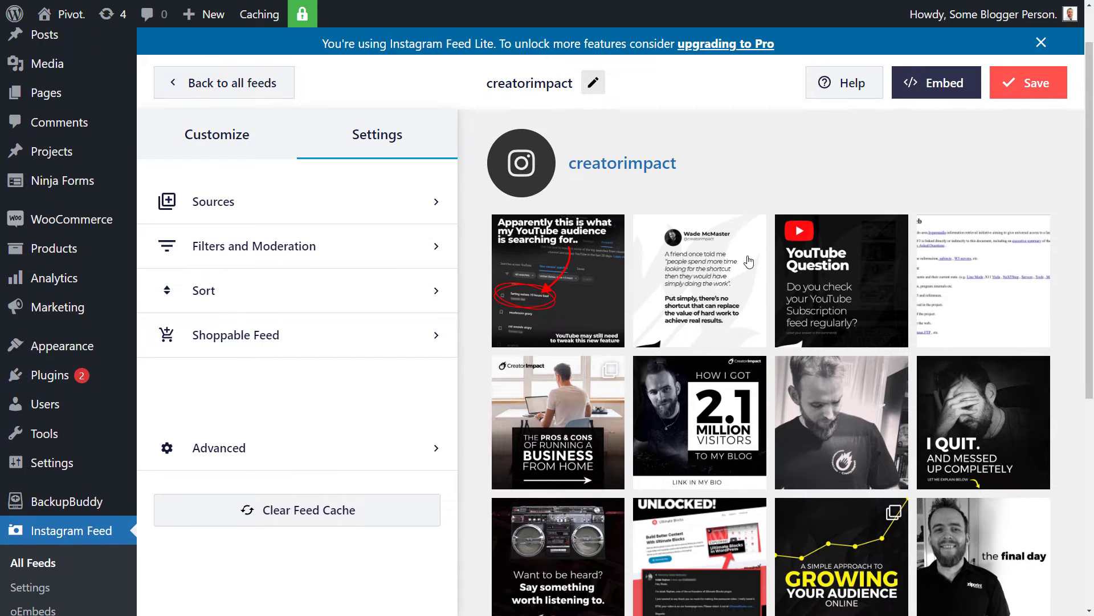
pyautogui.scroll(5, 597, 257)
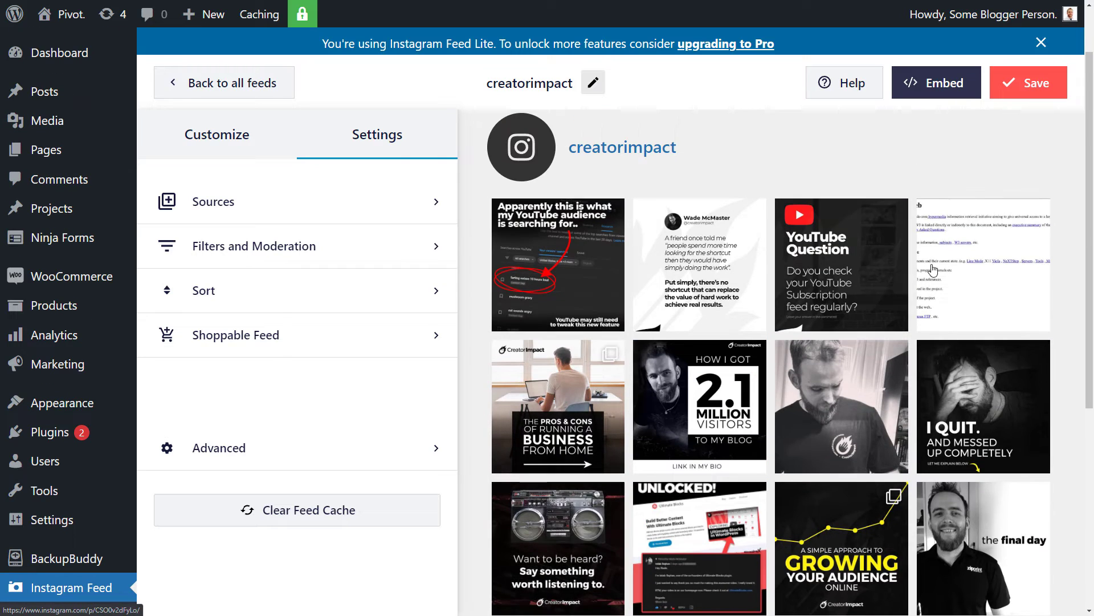
# Open Feed Layout, try Carousel, and dismiss the Pro upgrade prompt, keeping Grid.
pyautogui.click(195, 137)
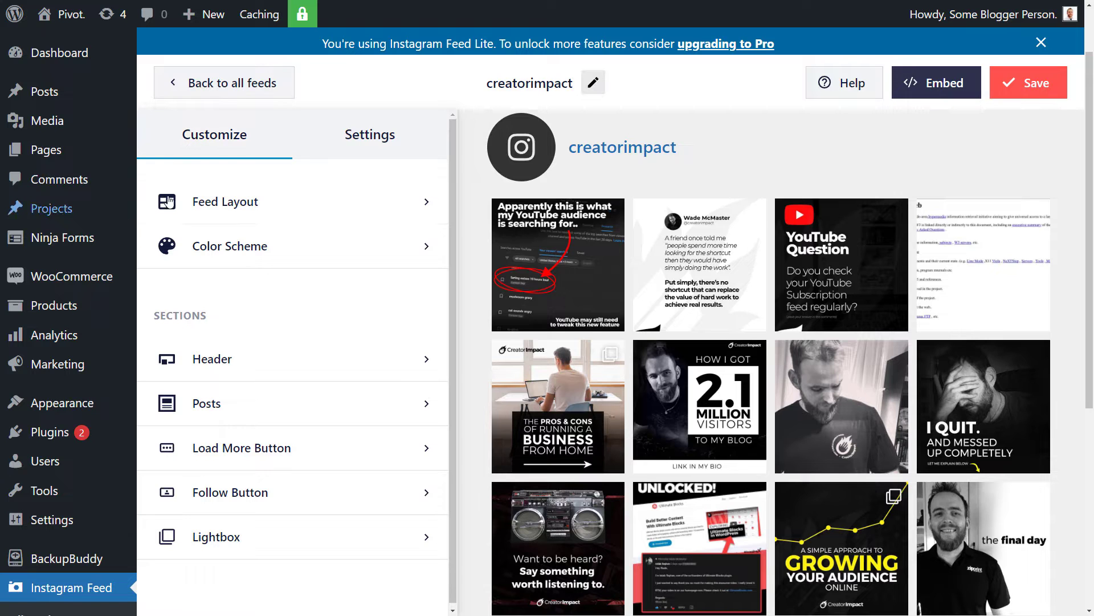
pyautogui.click(258, 207)
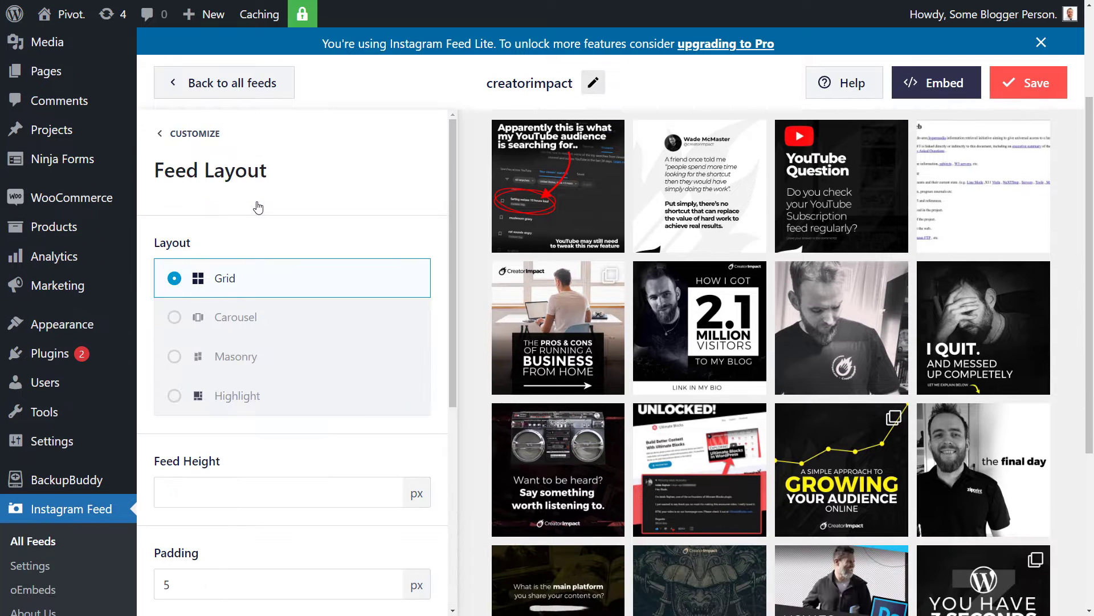
pyautogui.click(238, 323)
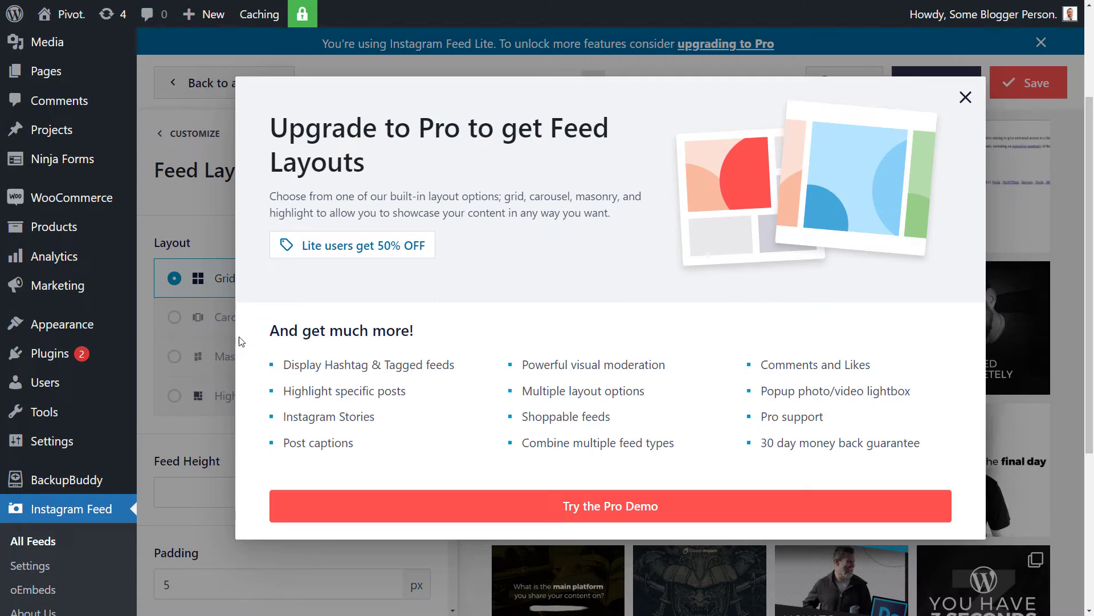
pyautogui.click(964, 99)
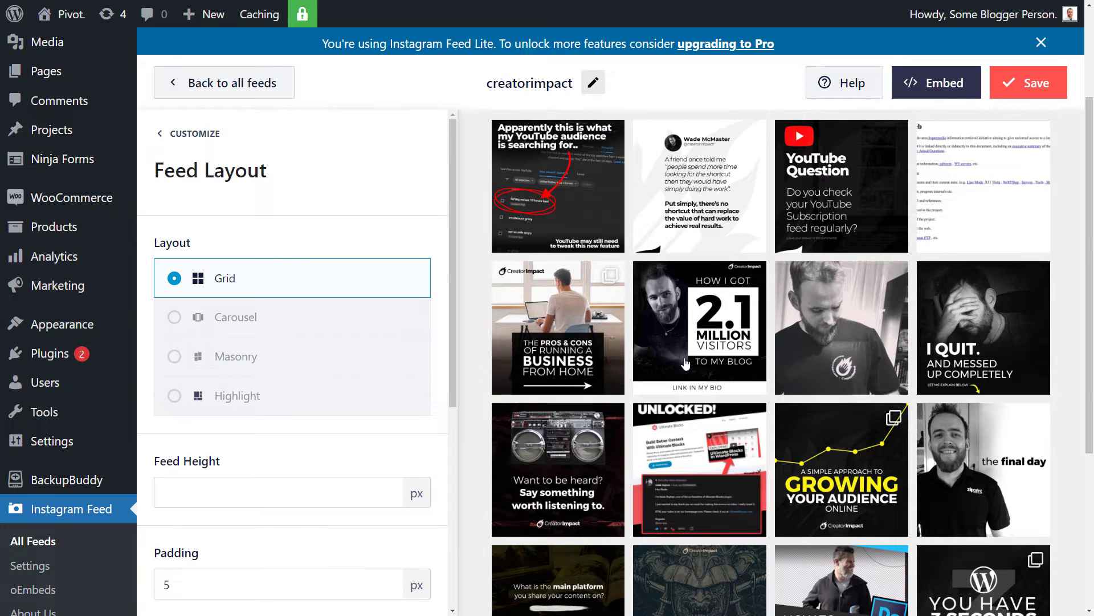
# Try feed heights of 900 and then 500.
pyautogui.scroll(-1, 963, 280)
pyautogui.click(293, 493)
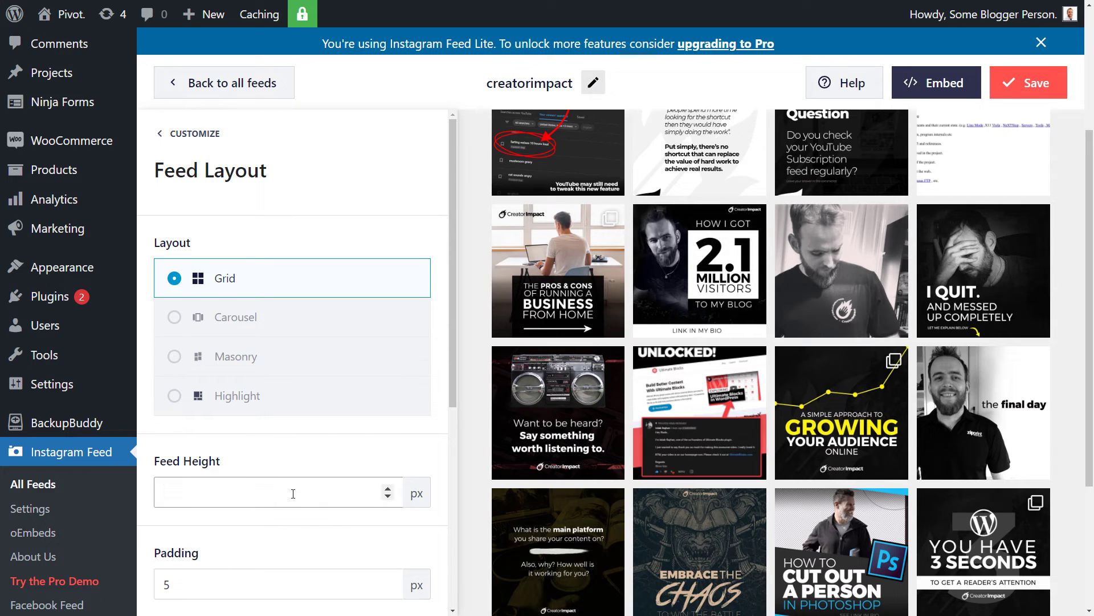
pyautogui.write('900')
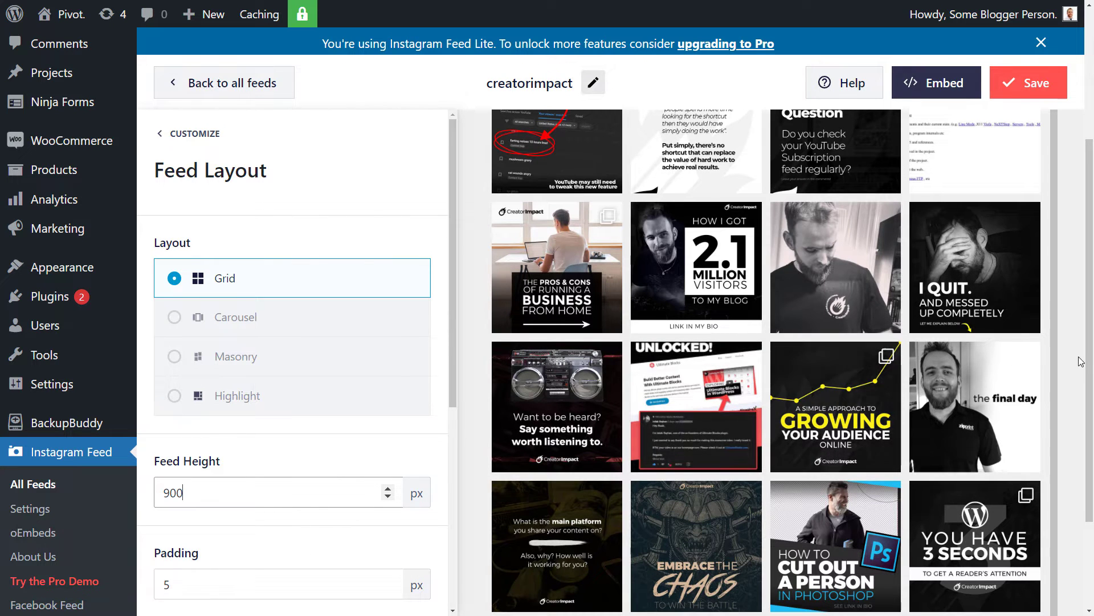
pyautogui.hotkey('ctrl', 'a')
pyautogui.write('500')
pyautogui.scroll(2, 1061, 275)
pyautogui.scroll(-5, 1055, 242)
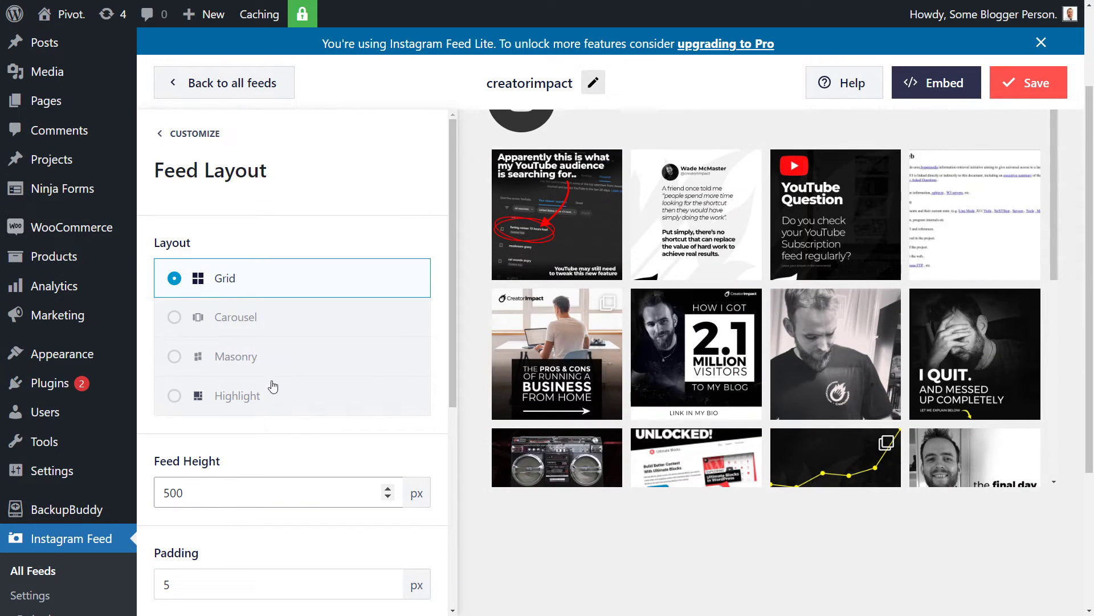
pyautogui.scroll(-2, 342, 456)
# Set padding to 15 px and try 4 desktop posts before restoring 20.
pyautogui.press('Tab')
pyautogui.write('15')
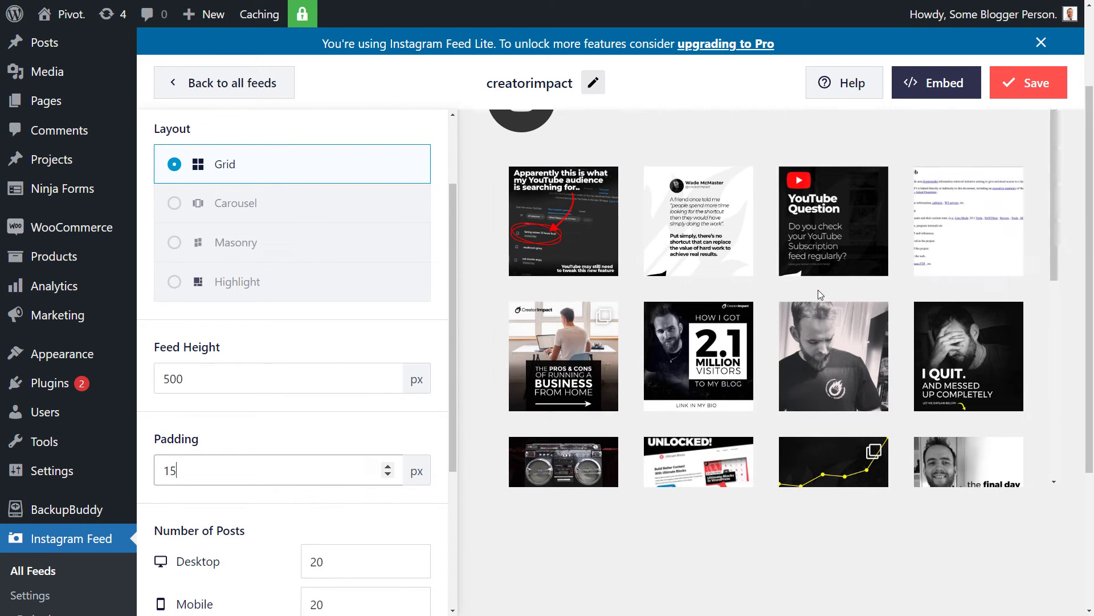
pyautogui.scroll(-2, 276, 377)
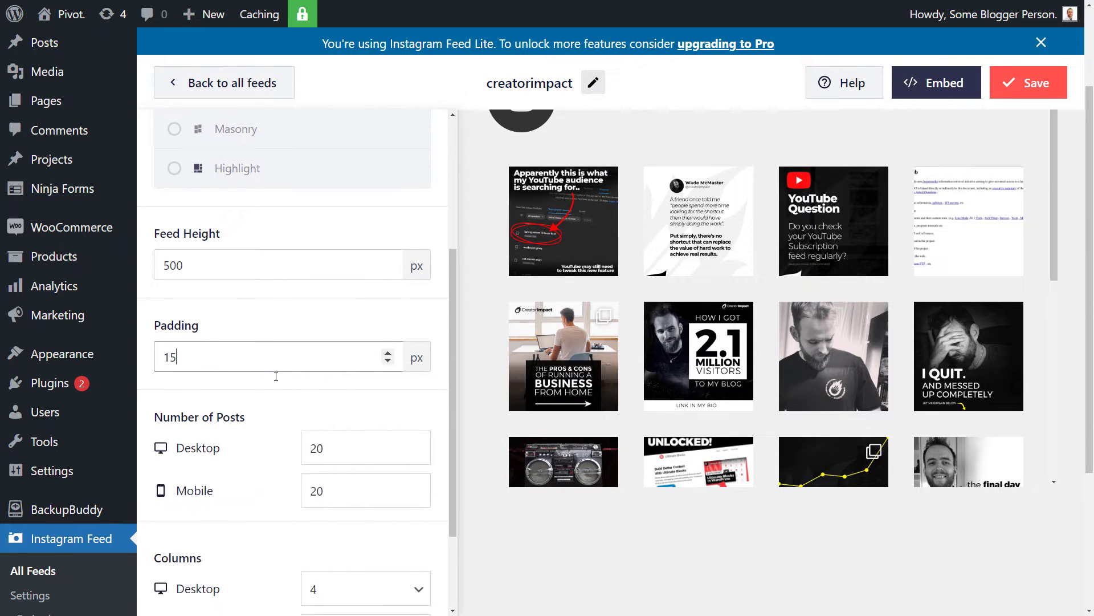
pyautogui.doubleClick(334, 449)
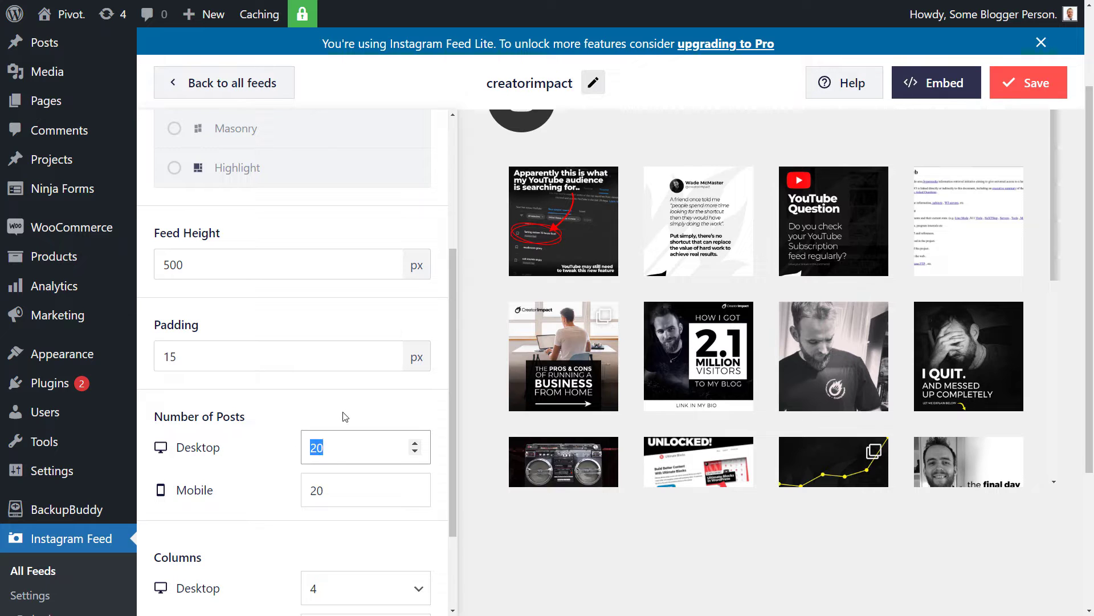
pyautogui.write('4')
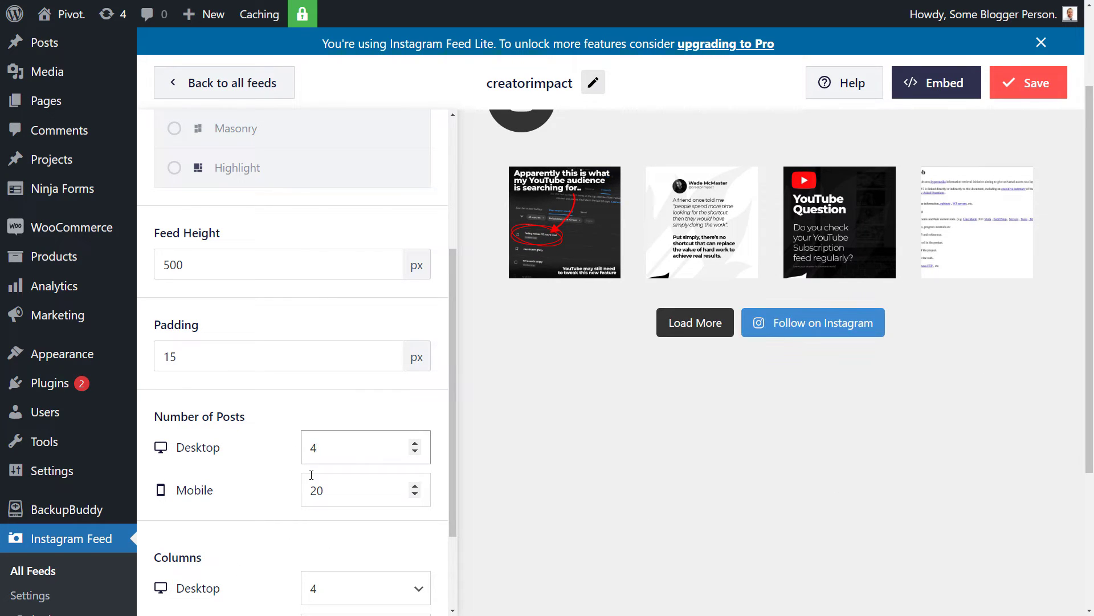
pyautogui.doubleClick(313, 449)
pyautogui.write('20')
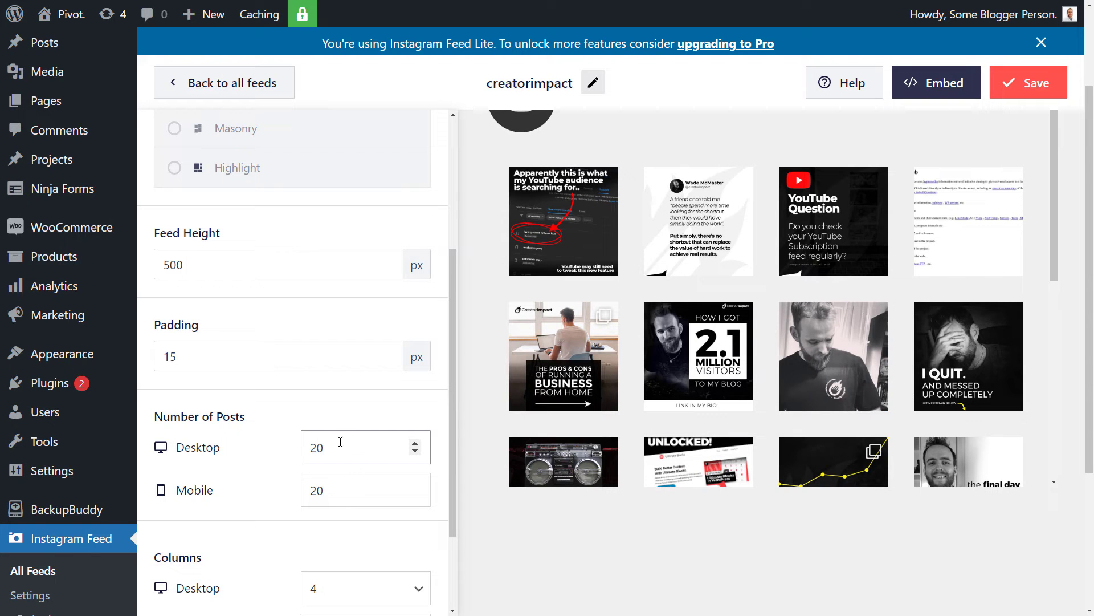
# Clear the feed height value so it is left empty.
pyautogui.moveTo(378, 264); pyautogui.dragTo(54, 287)
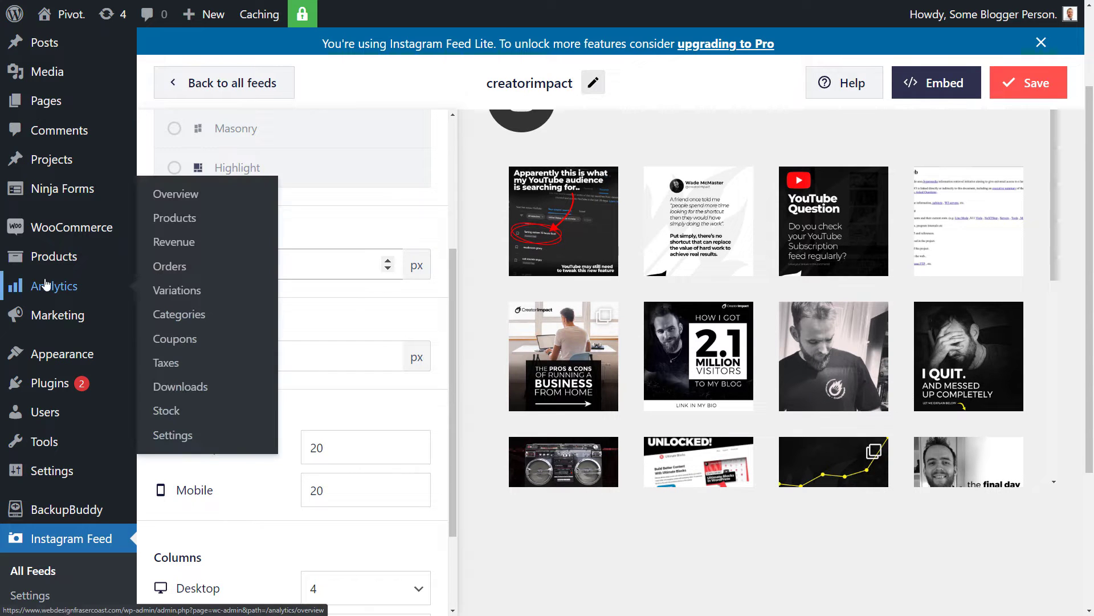
pyautogui.press('BackSpace')
pyautogui.scroll(-5, 1091, 324)
pyautogui.scroll(5, 1091, 277)
# Try 10 and 2 desktop columns, then settle on 3 columns.
pyautogui.scroll(-2, 342, 436)
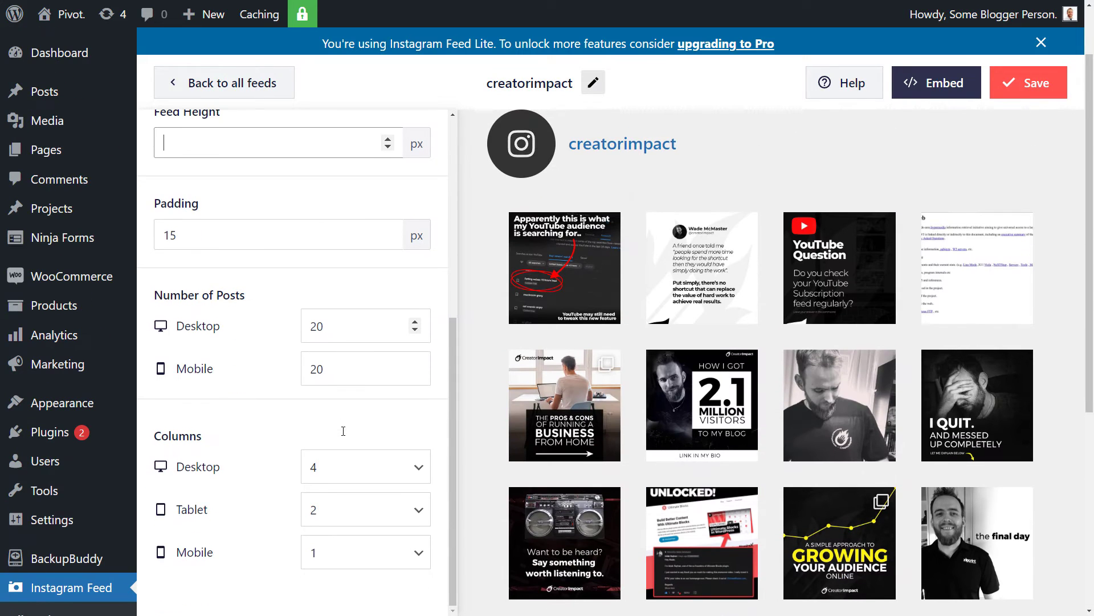
pyautogui.click(371, 478)
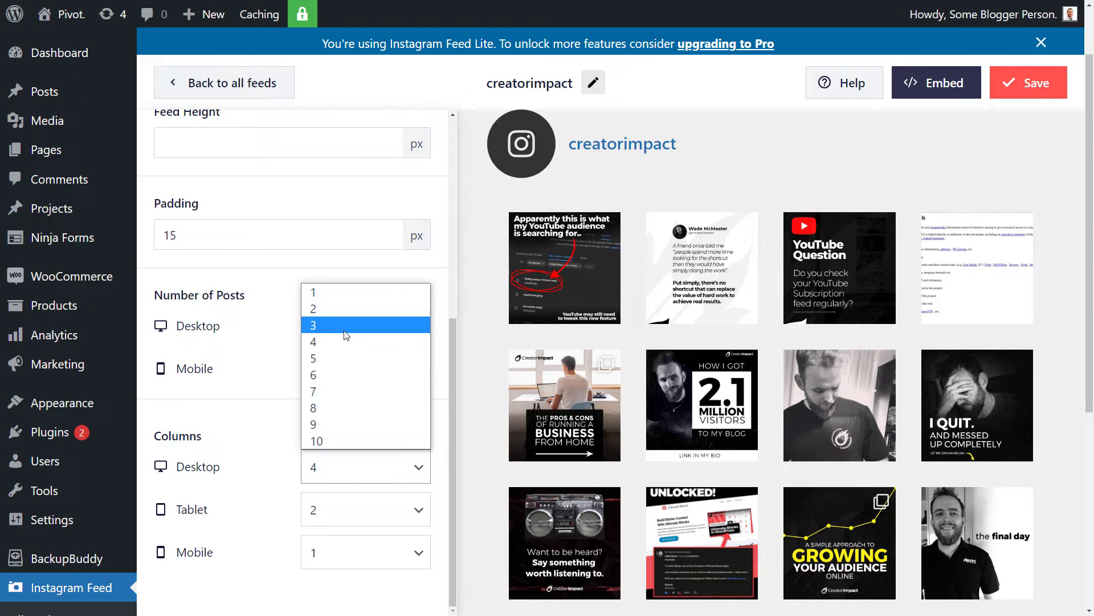
pyautogui.click(344, 440)
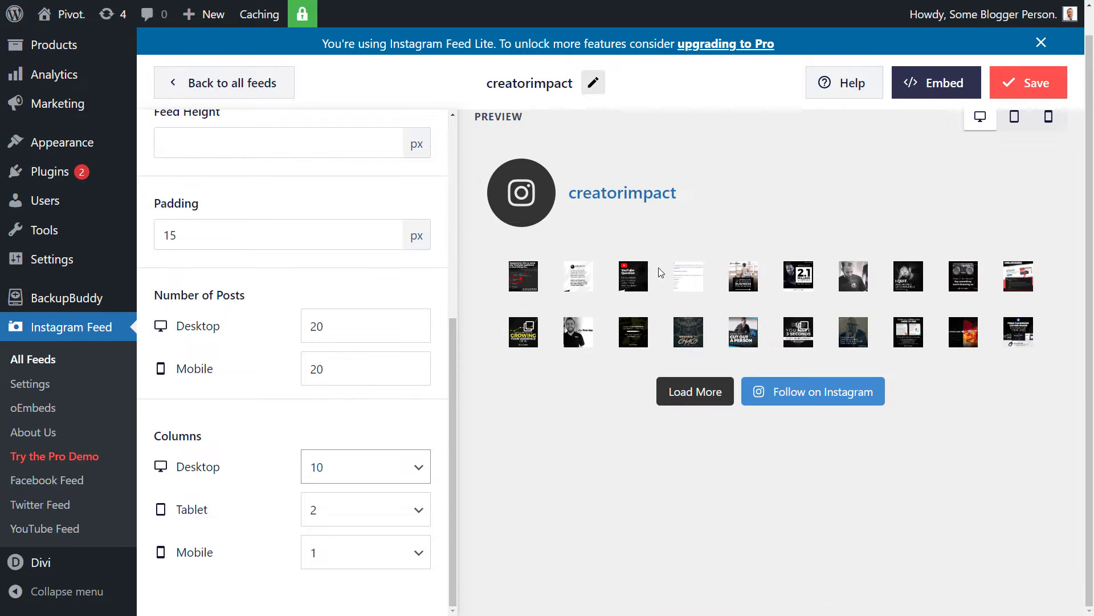
pyautogui.click(323, 471)
pyautogui.click(354, 312)
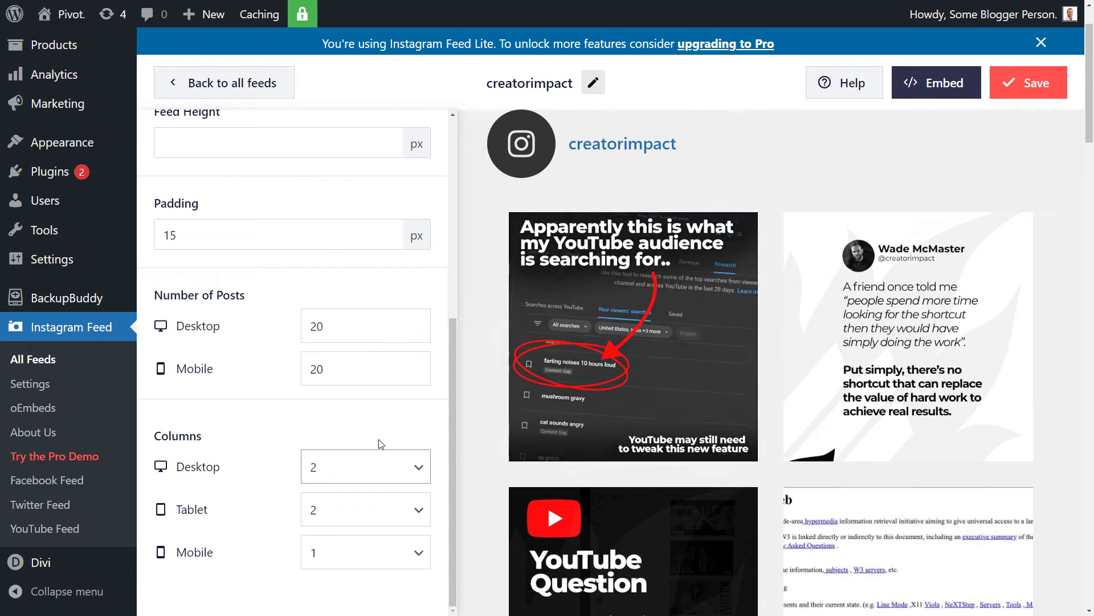
pyautogui.click(382, 470)
pyautogui.click(370, 332)
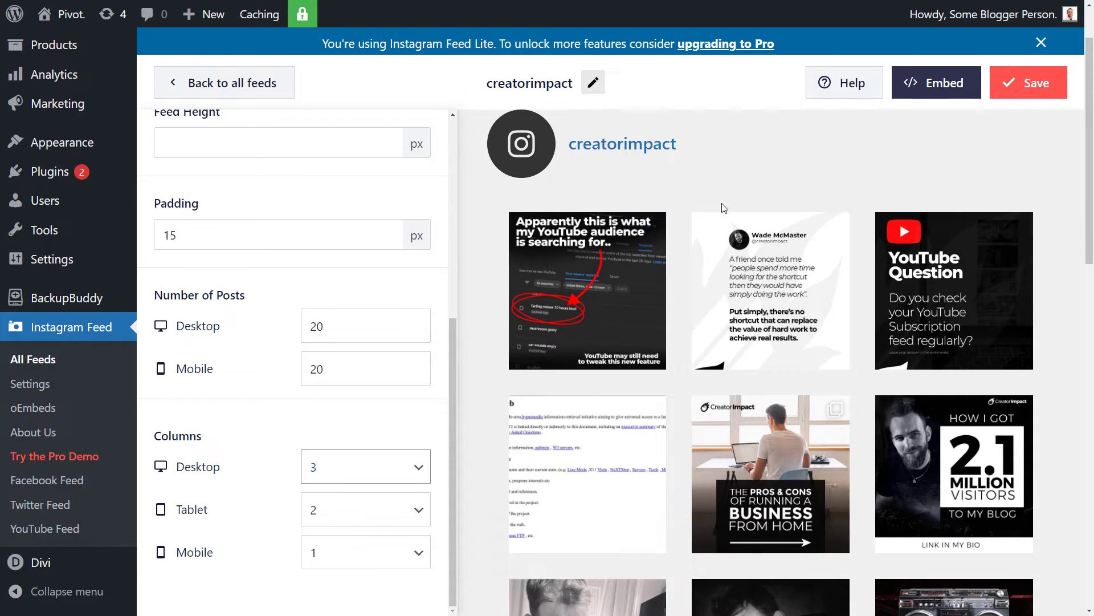
pyautogui.scroll(2, 634, 396)
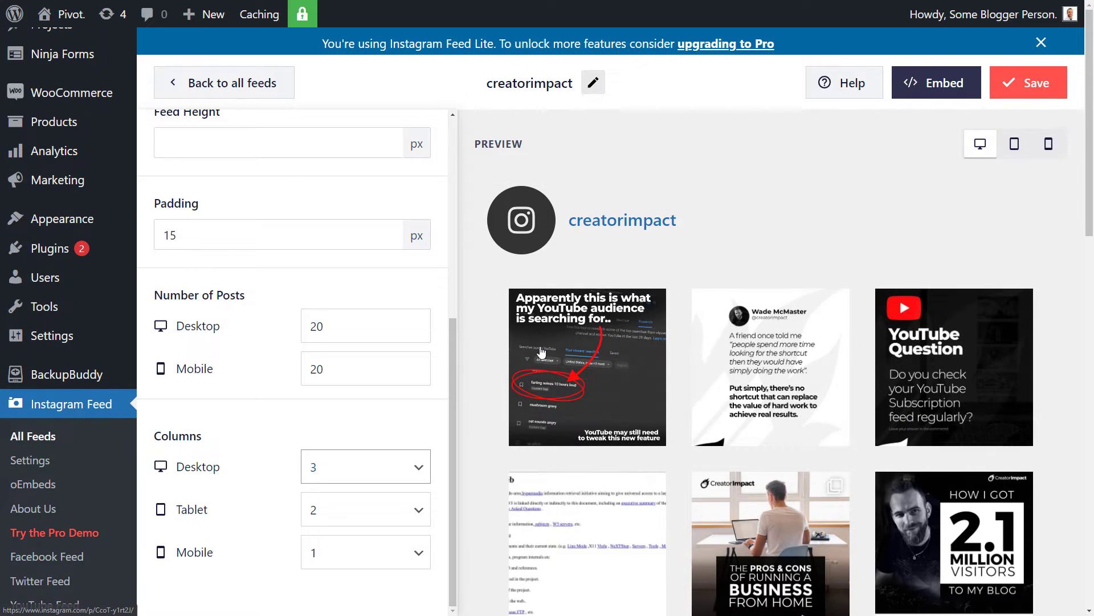
pyautogui.scroll(5, 259, 212)
pyautogui.scroll(1, 245, 200)
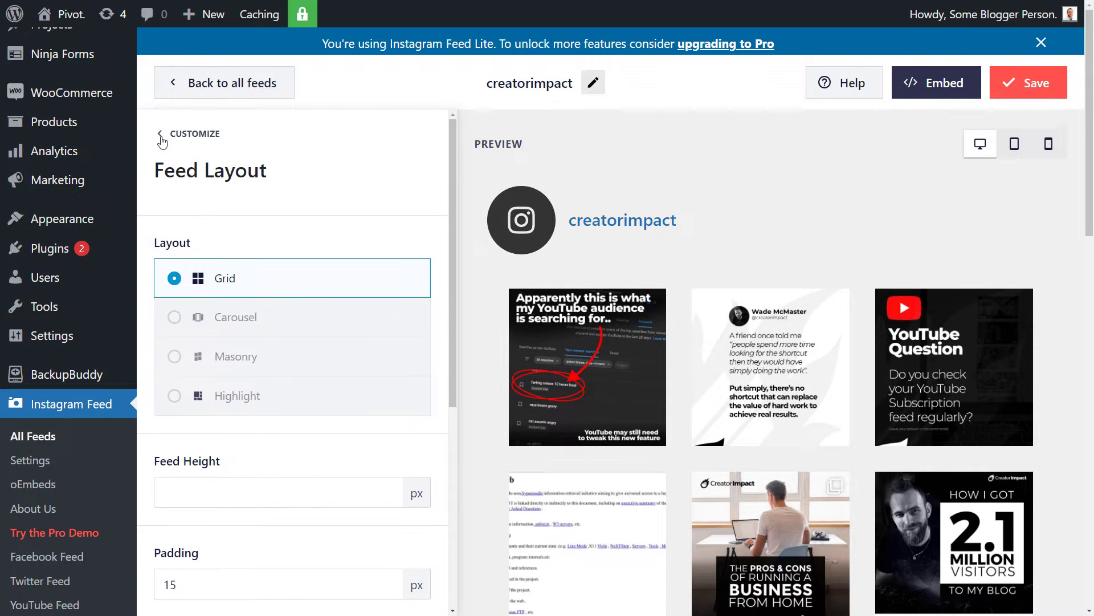
# Try Light, Dark and Custom colour schemes, then revert to Inherit from Theme.
pyautogui.click(175, 137)
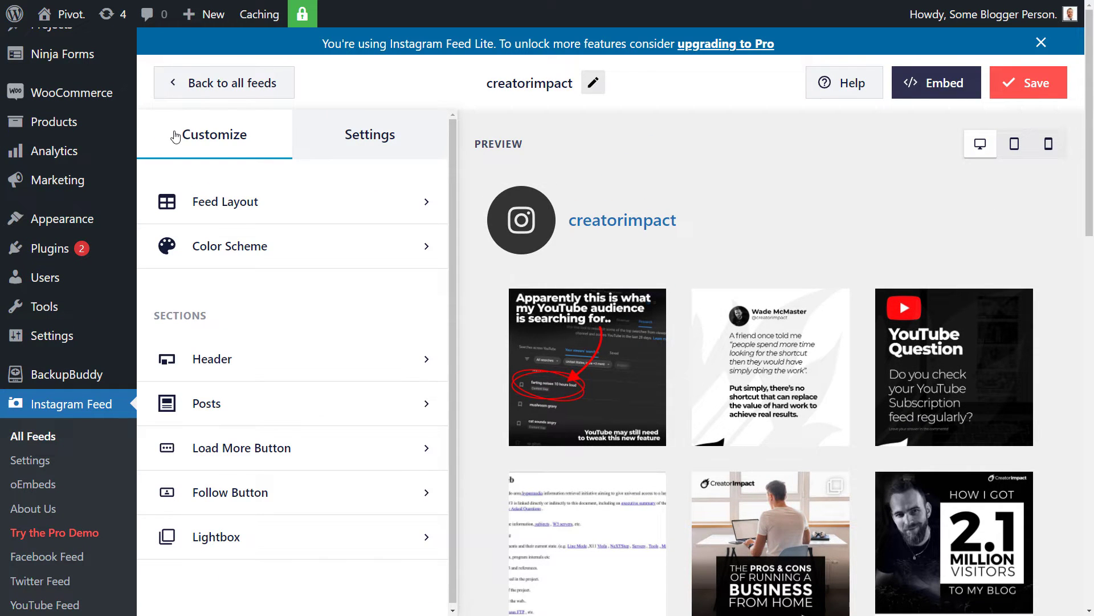
pyautogui.click(230, 250)
pyautogui.scroll(-2, 227, 252)
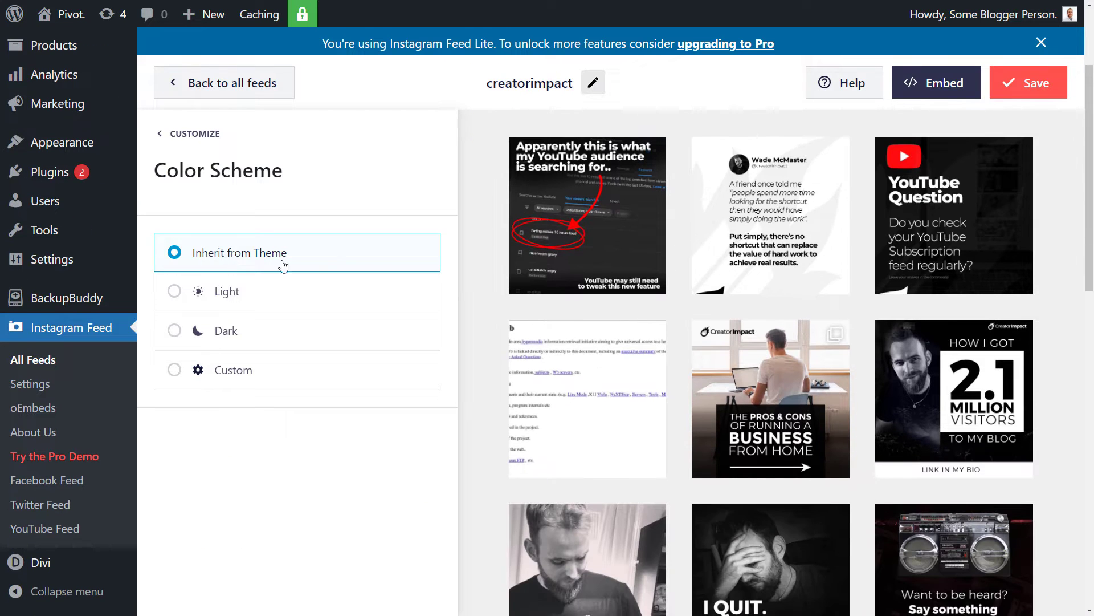
pyautogui.click(175, 291)
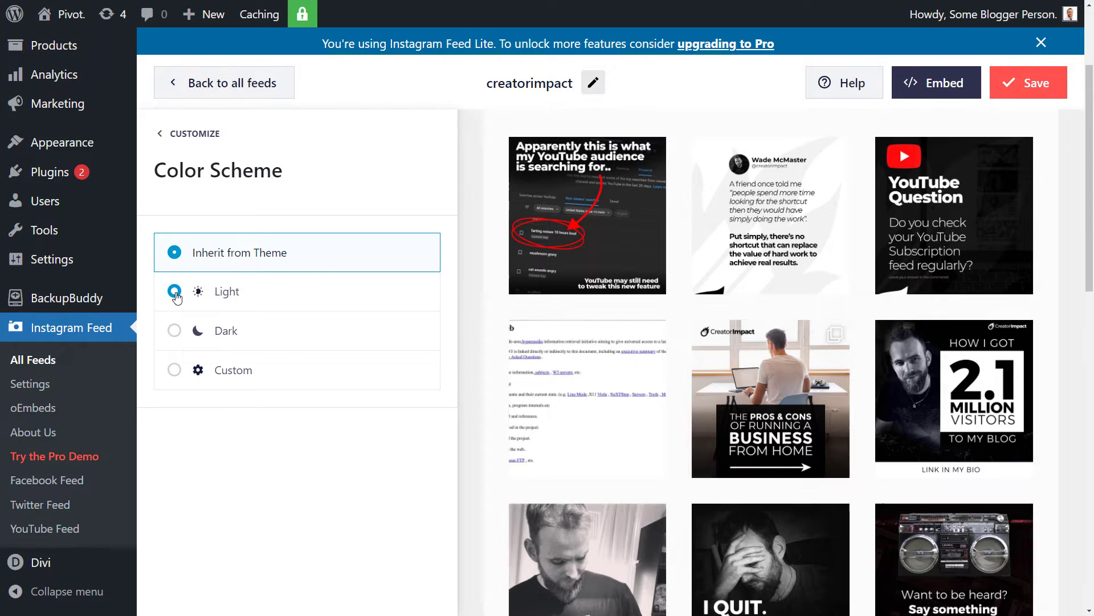
pyautogui.scroll(1, 630, 396)
pyautogui.scroll(2, 629, 397)
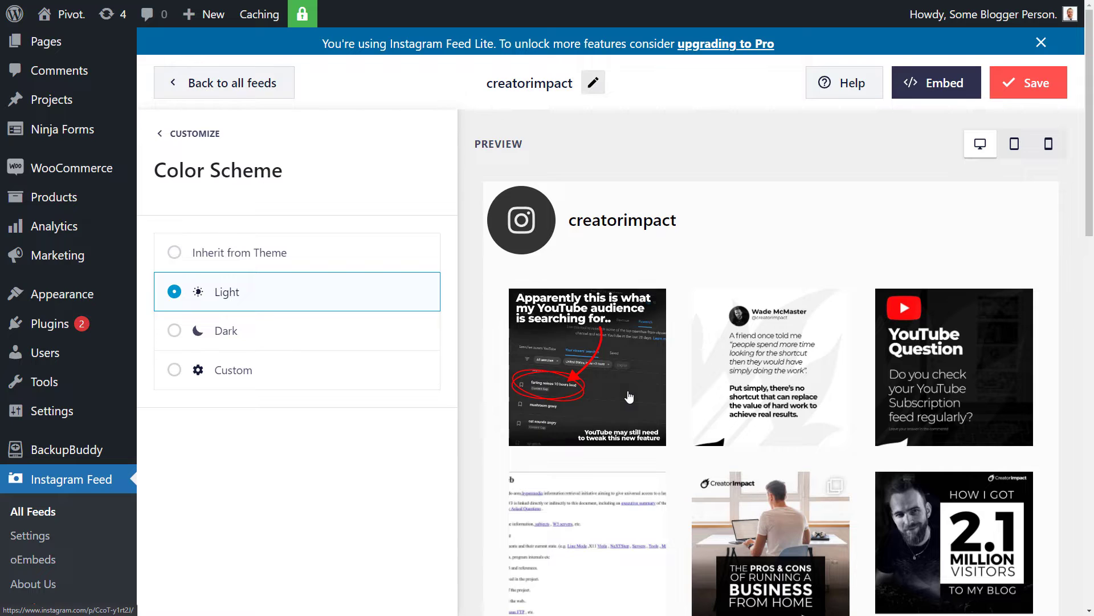
pyautogui.click(233, 335)
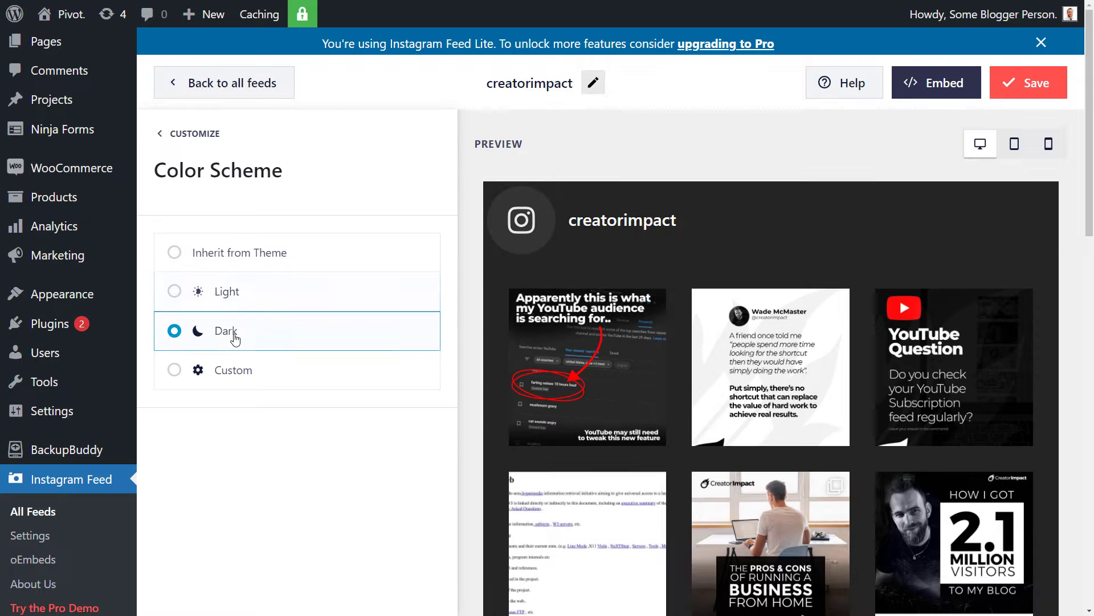
pyautogui.click(175, 370)
pyautogui.scroll(-2, 249, 489)
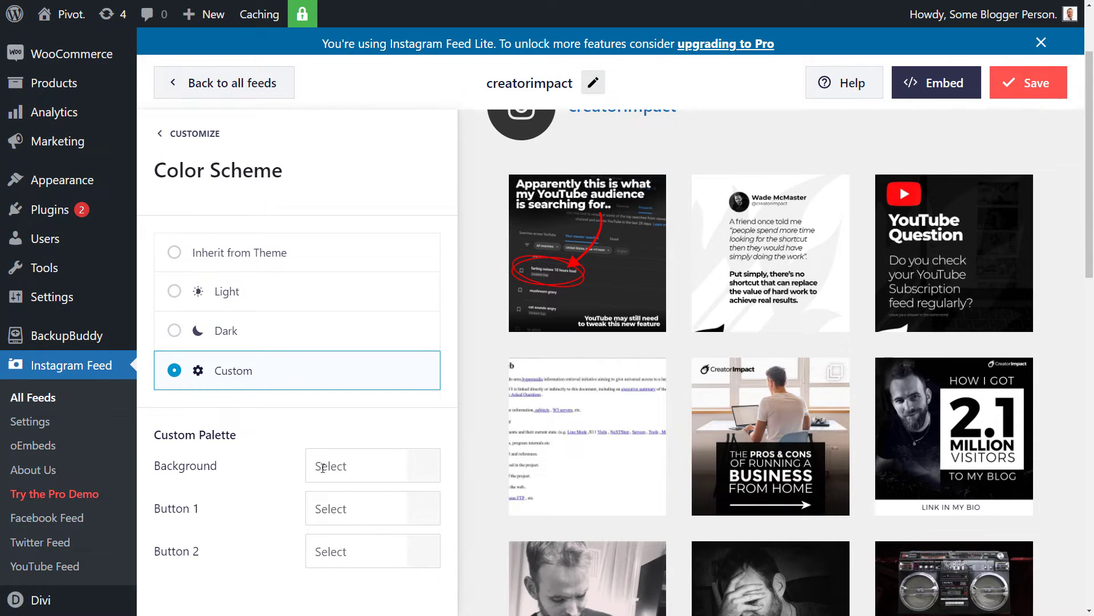
pyautogui.click(175, 252)
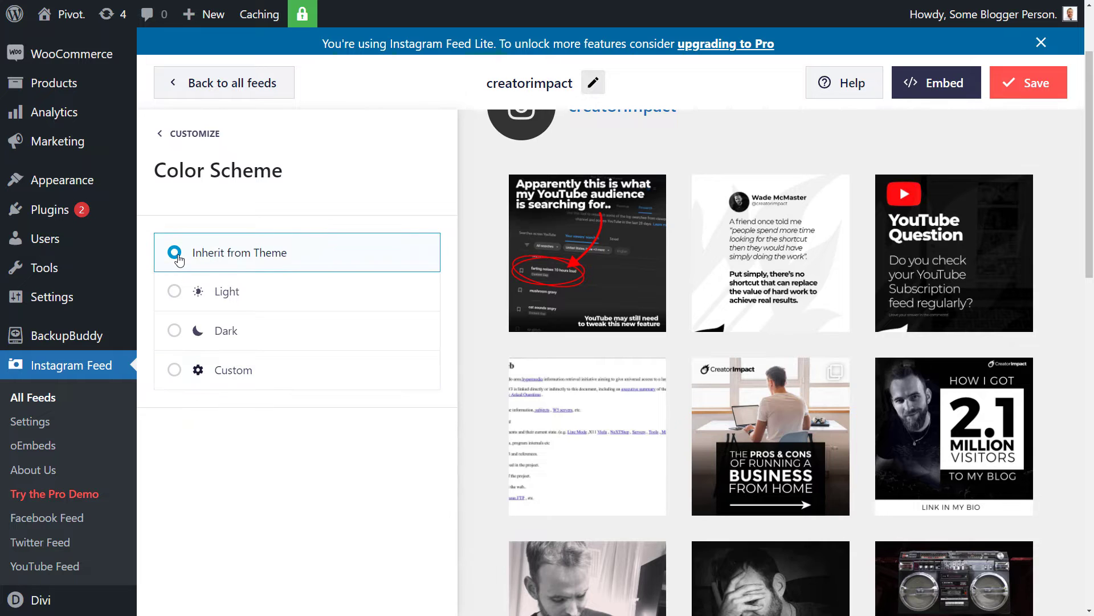
pyautogui.click(163, 136)
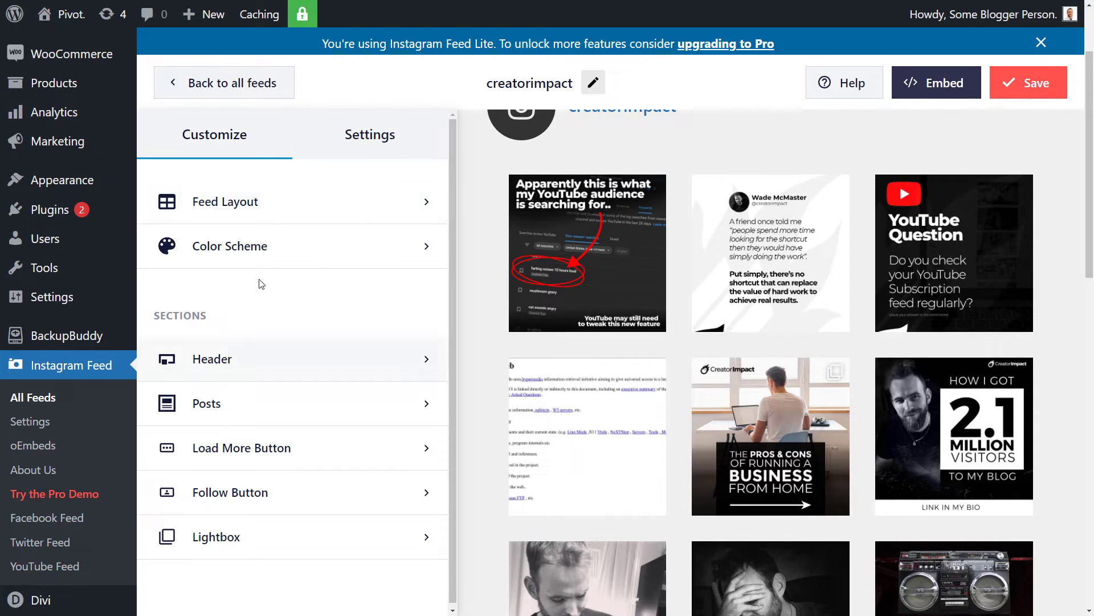
# Toggle the feed header off and on, try Small and Large sizes, then return to Medium.
pyautogui.click(211, 360)
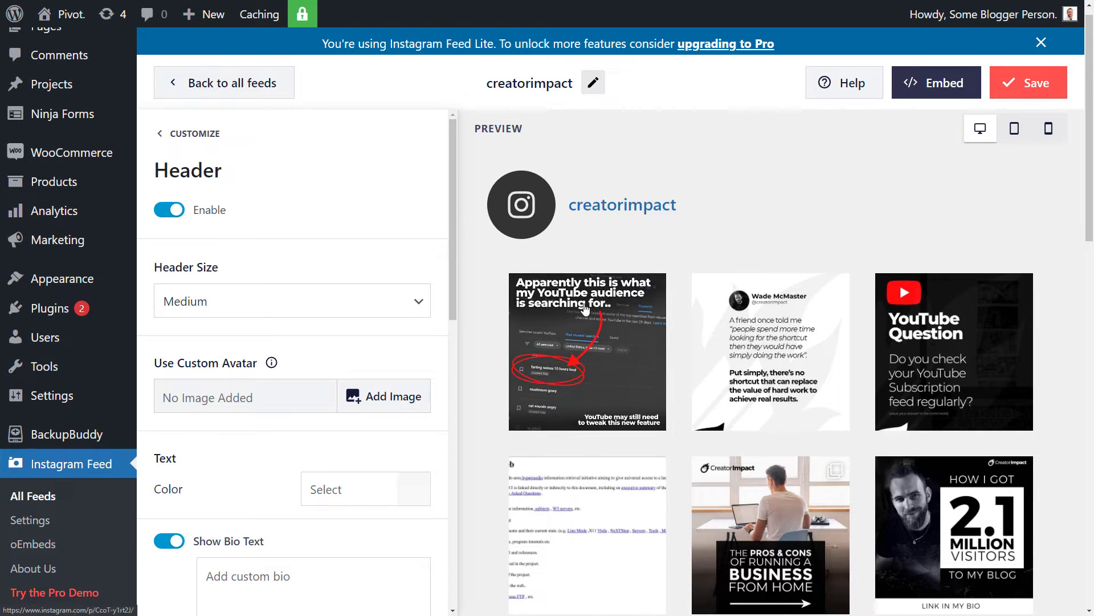
pyautogui.click(170, 211)
pyautogui.click(169, 211)
pyautogui.click(235, 311)
pyautogui.click(234, 323)
pyautogui.click(237, 286)
pyautogui.click(231, 359)
pyautogui.click(220, 302)
pyautogui.click(206, 342)
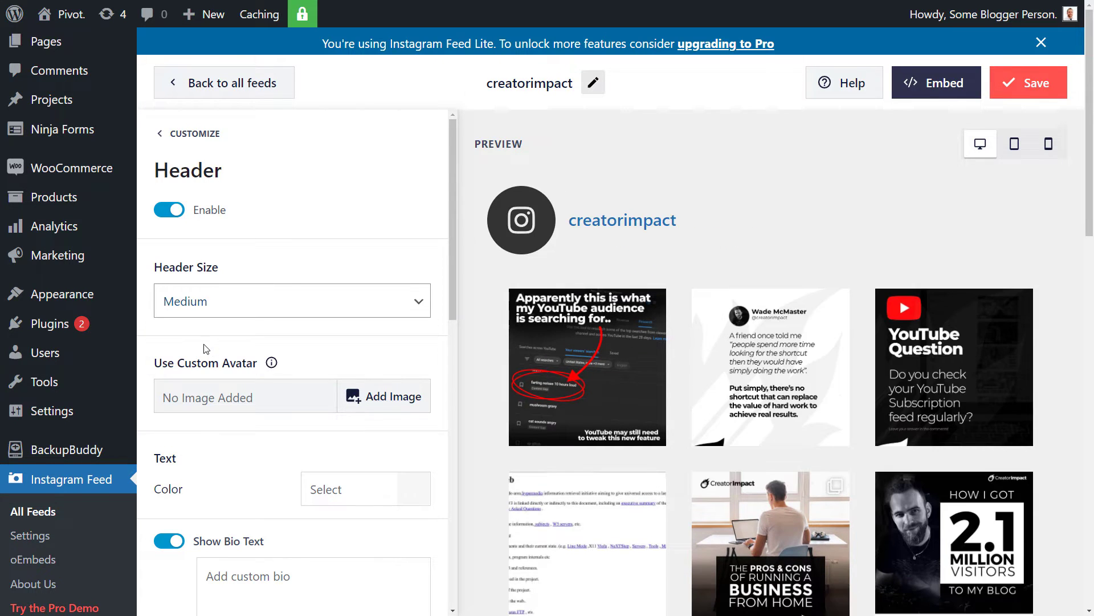
# Set cropped-favicon.png as the header's custom avatar, replacing a first-tried cat mug image.
pyautogui.scroll(-2, 182, 258)
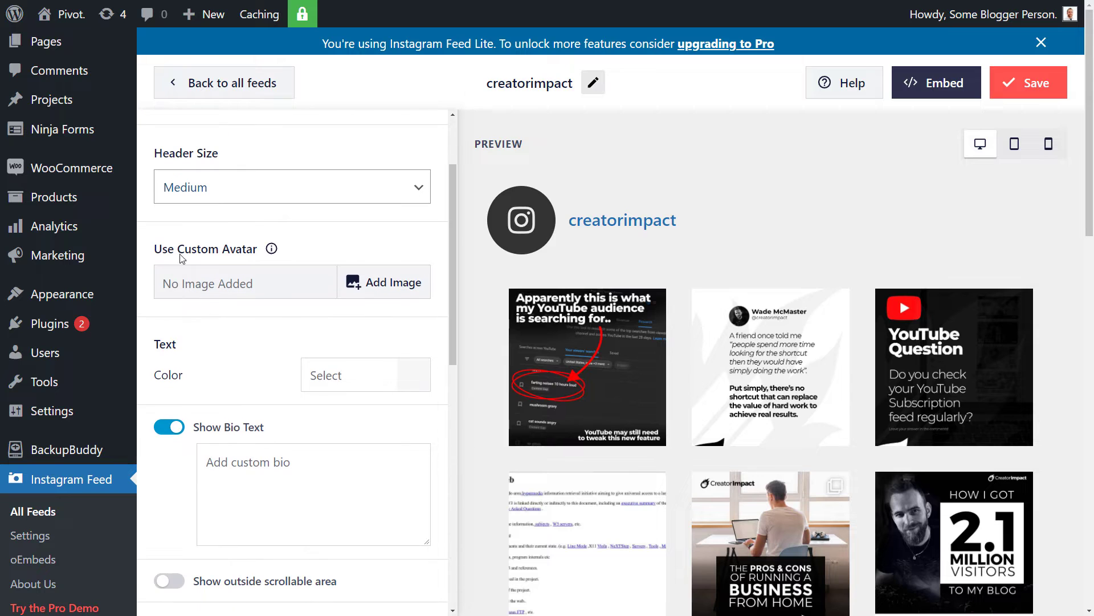
pyautogui.click(361, 285)
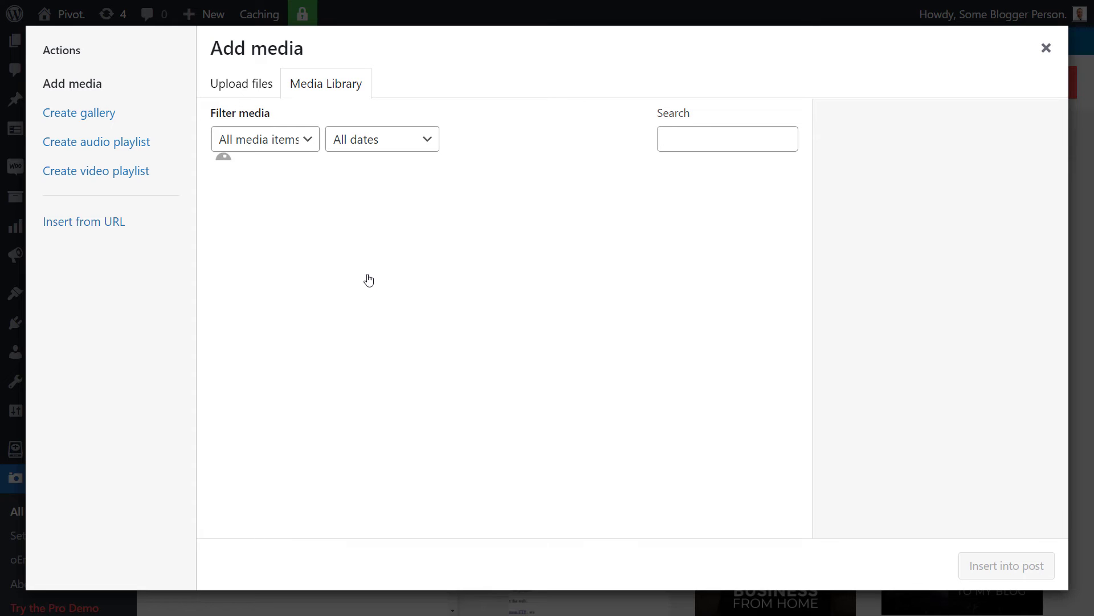
pyautogui.click(373, 271)
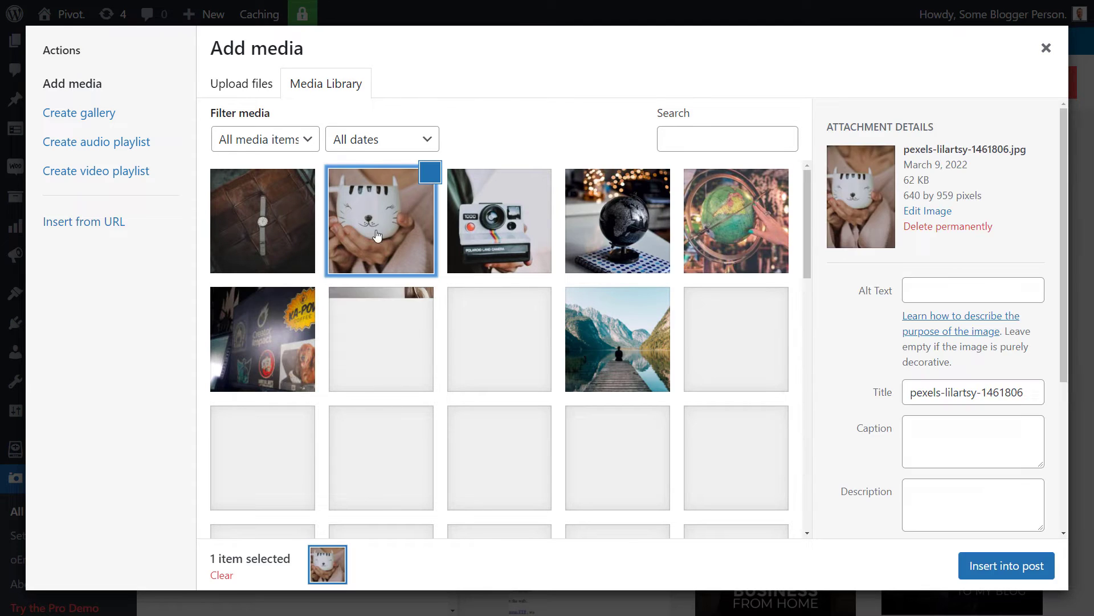
pyautogui.click(1034, 570)
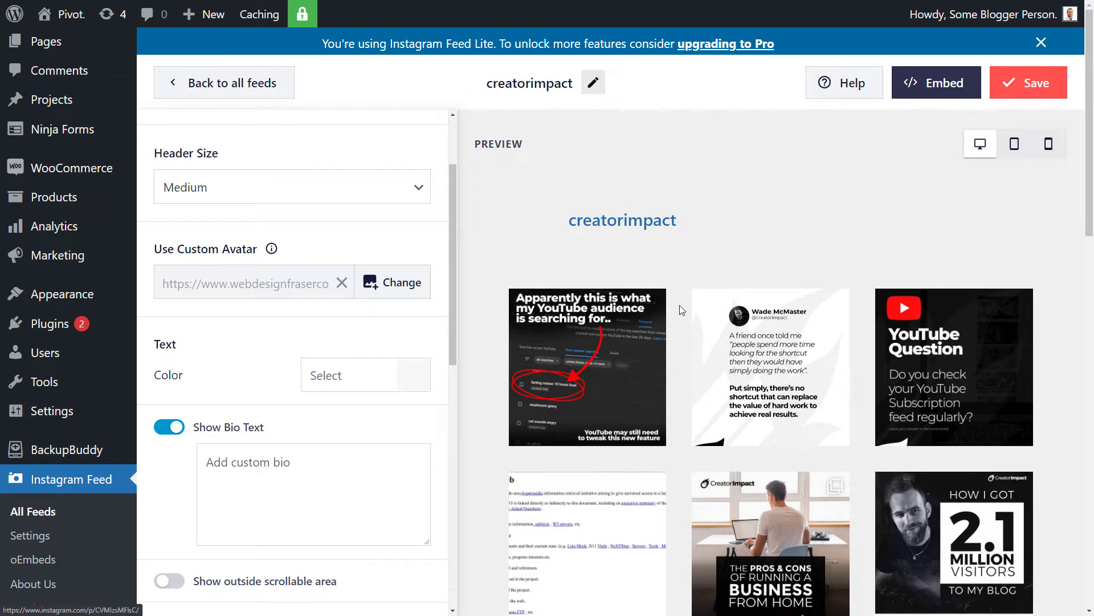
pyautogui.click(374, 289)
pyautogui.scroll(-5, 405, 346)
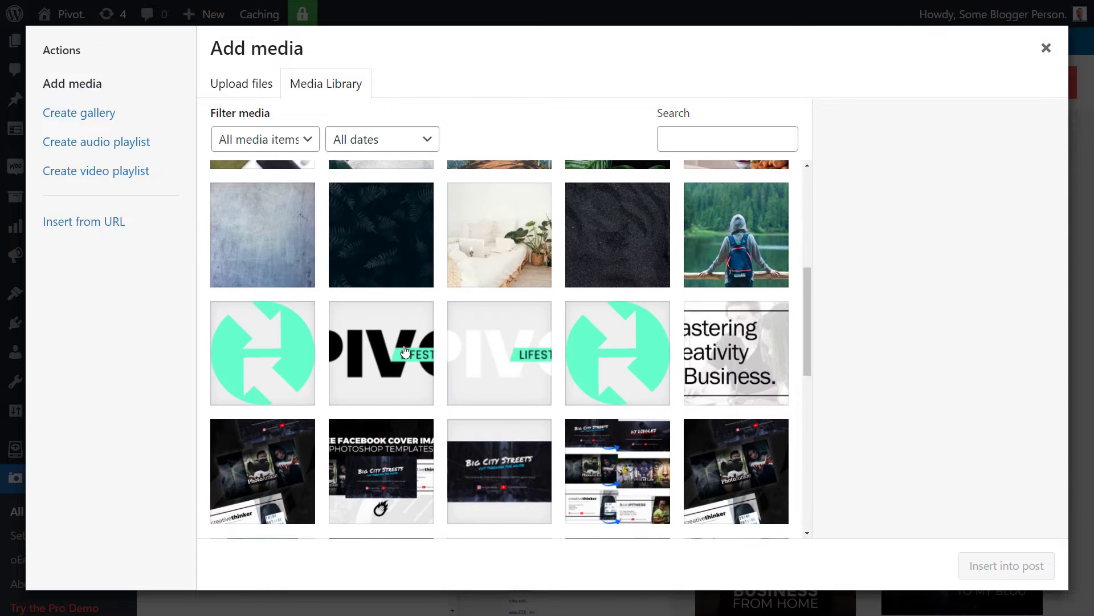
pyautogui.click(238, 343)
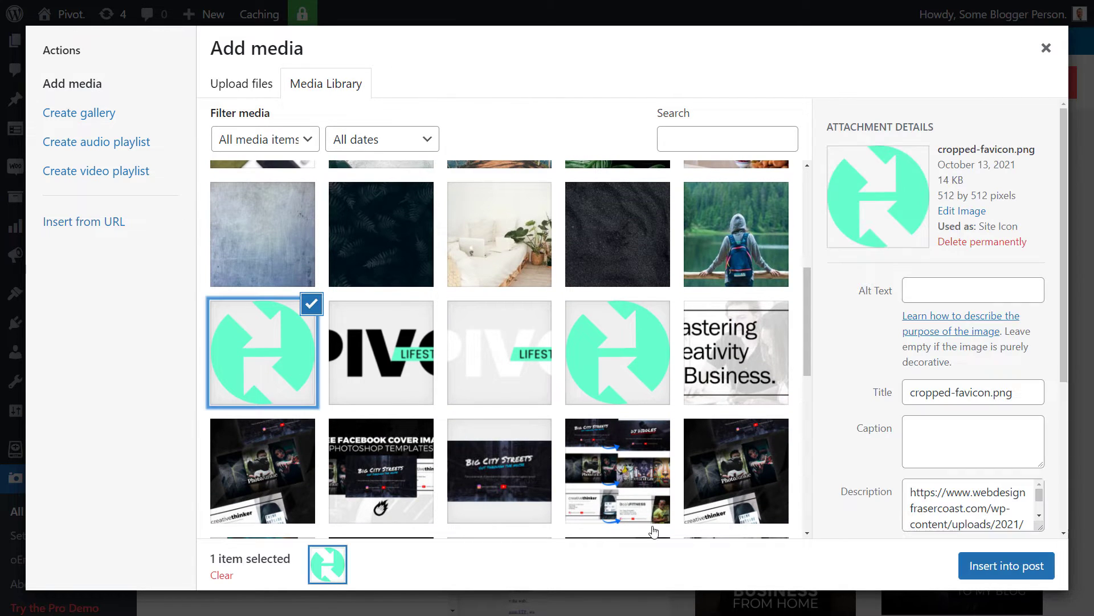
pyautogui.click(989, 573)
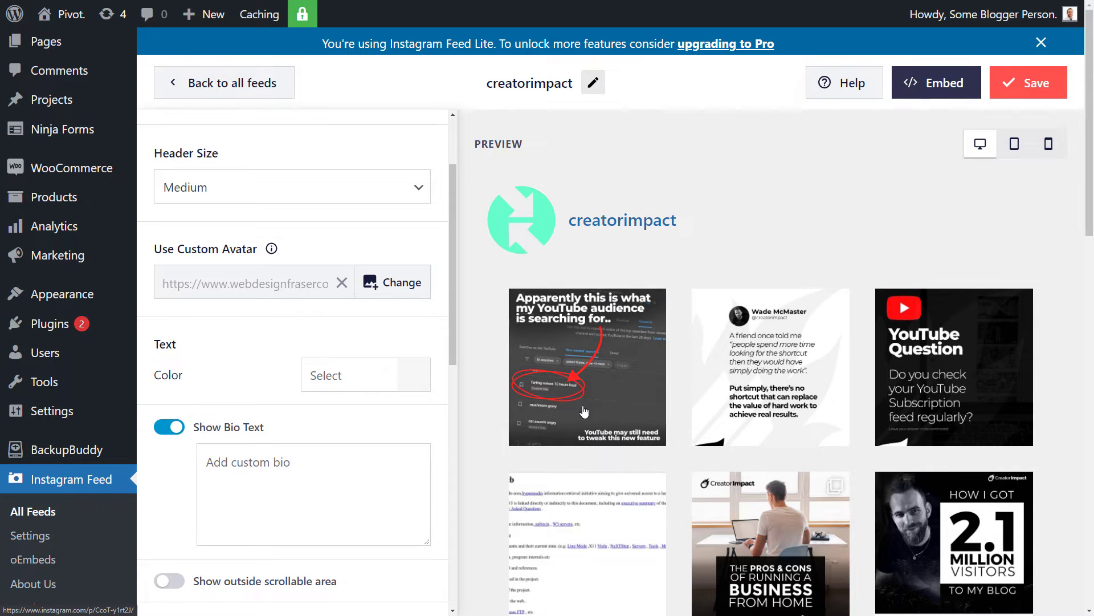
# Set the header text colour to black (#000000) and enter the custom bio 'This is me'.
pyautogui.scroll(-3, 337, 361)
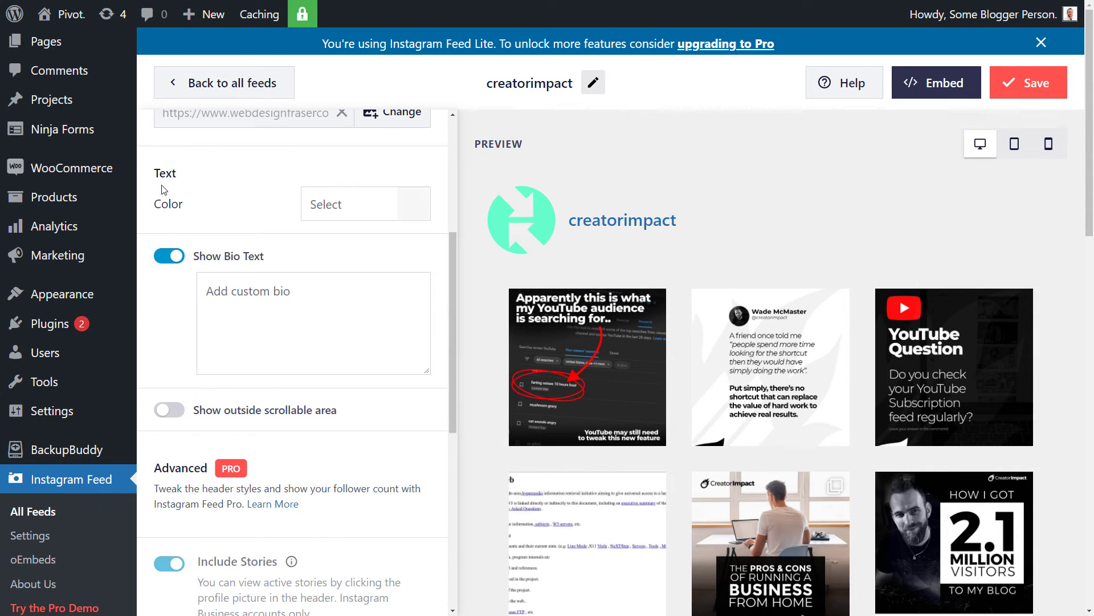
pyautogui.click(413, 208)
pyautogui.moveTo(350, 297); pyautogui.dragTo(414, 374)
pyautogui.click(344, 180)
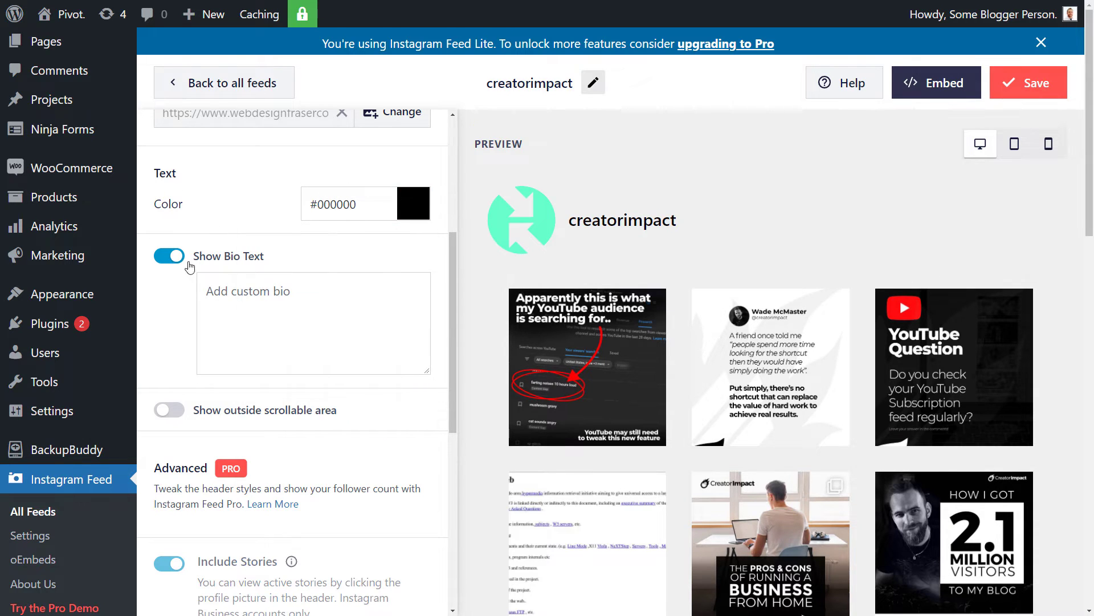
pyautogui.click(170, 256)
pyautogui.click(170, 256)
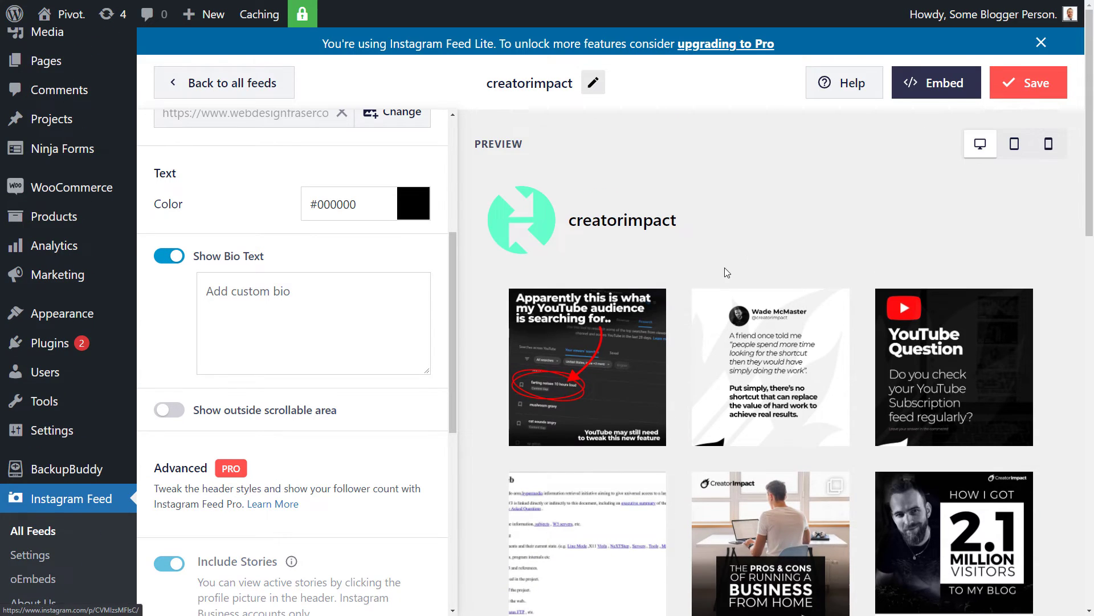
pyautogui.click(314, 316)
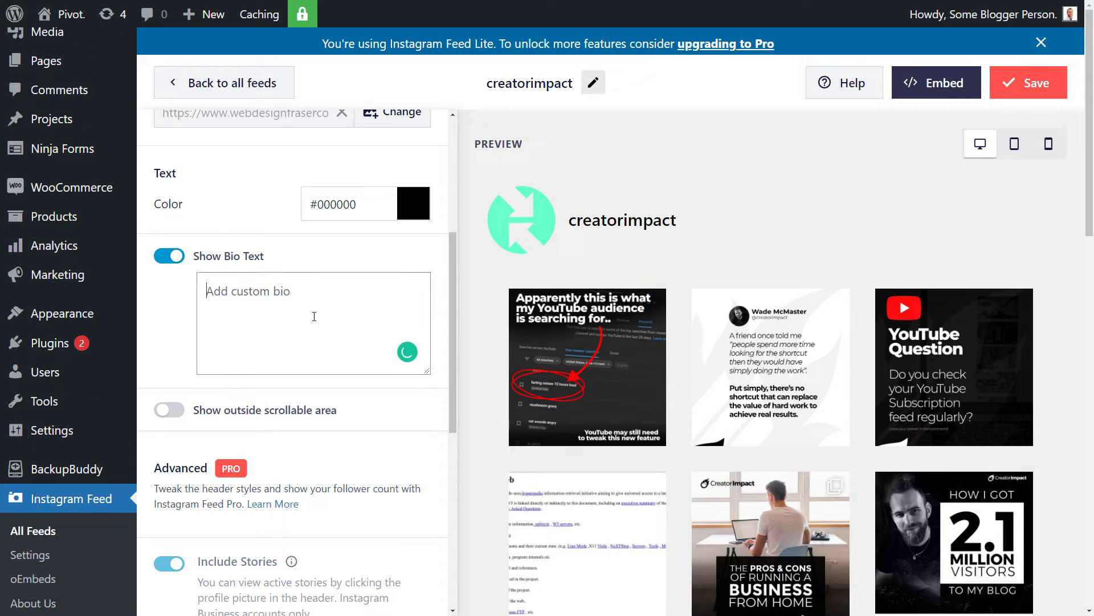
pyautogui.write('This')
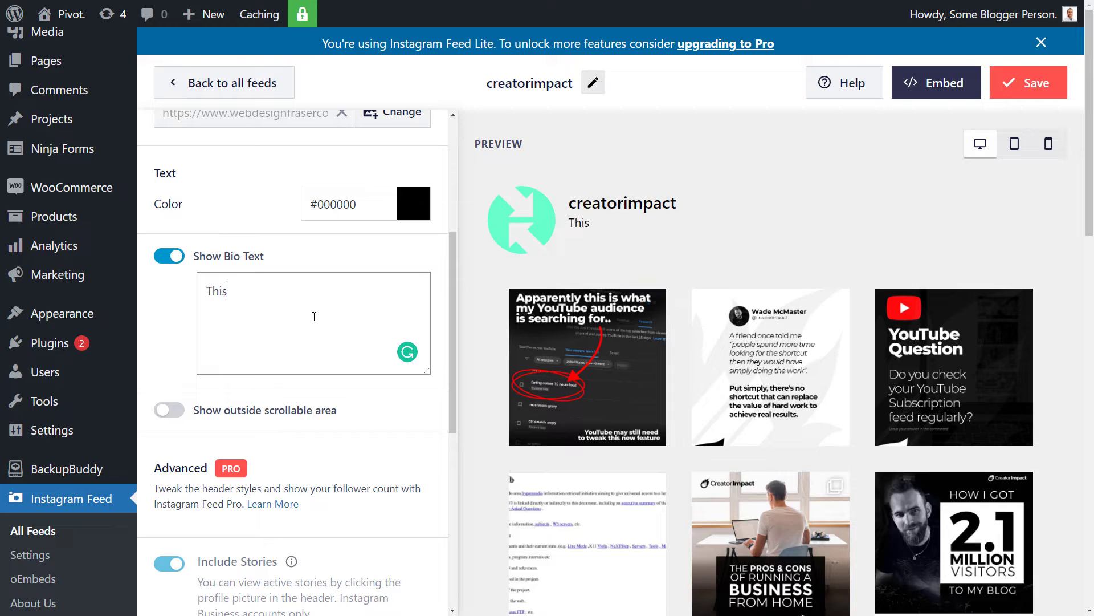
pyautogui.write(' is me!')
# Toggle Show outside scrollable area on and off several times, leaving it switched off.
pyautogui.click(169, 411)
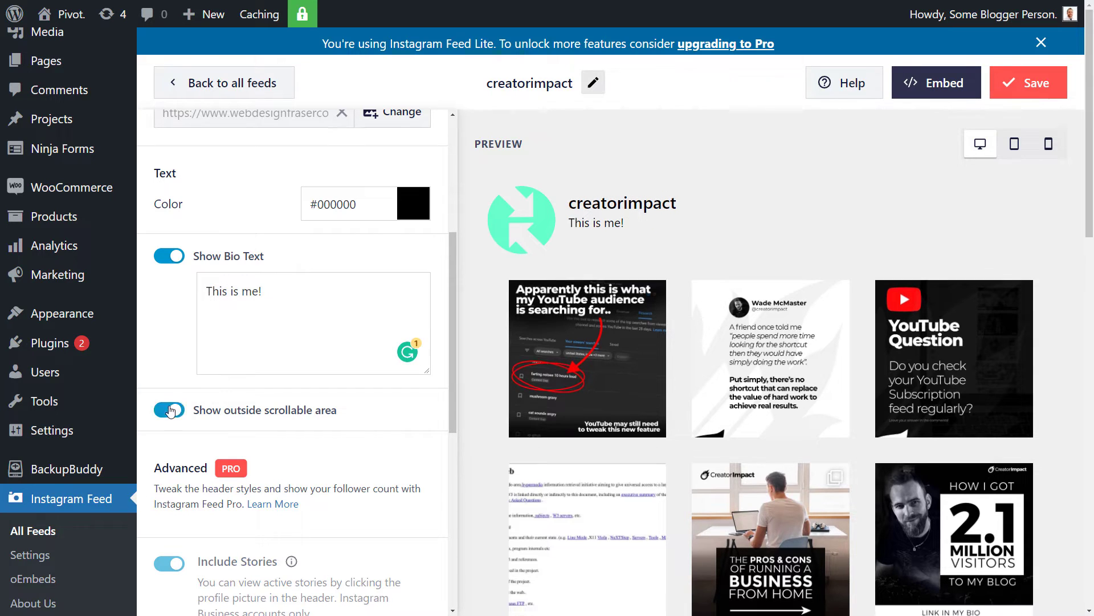
pyautogui.scroll(-15, 874, 346)
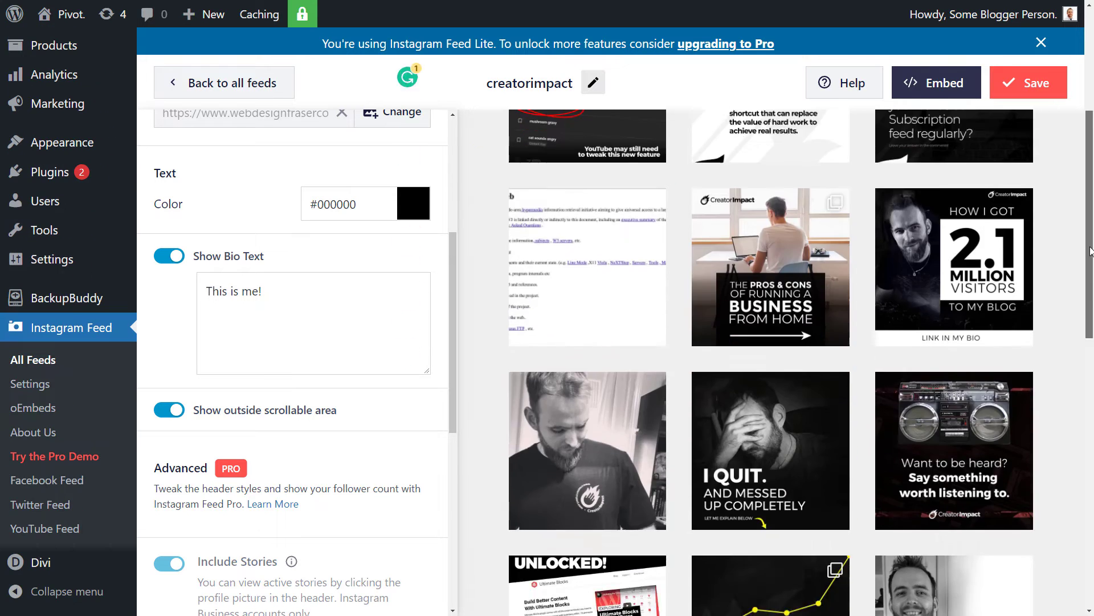
pyautogui.scroll(15, 1070, 493)
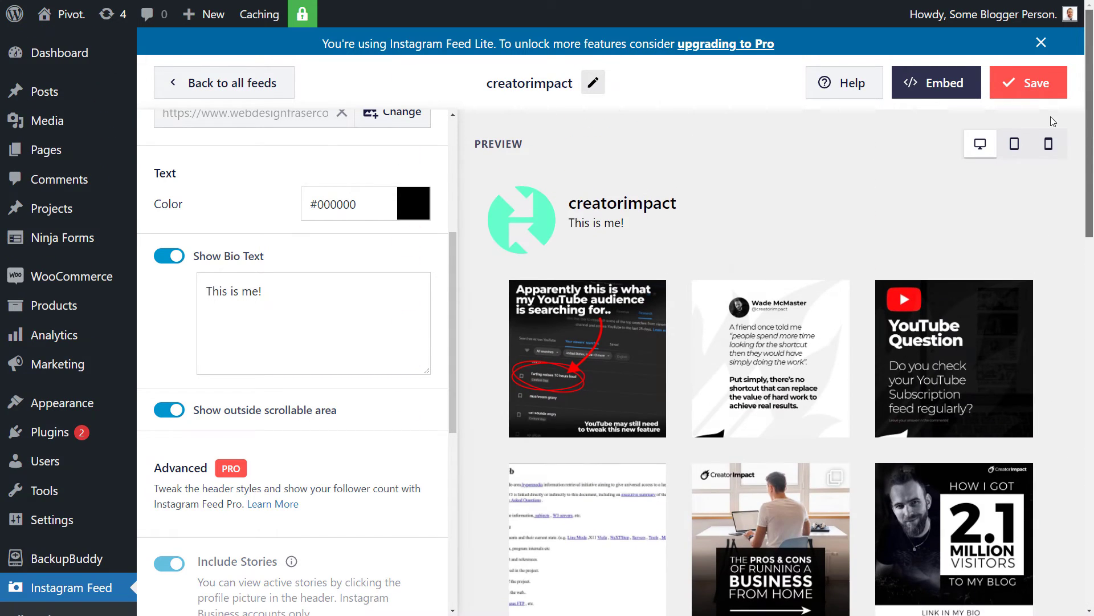
pyautogui.click(168, 412)
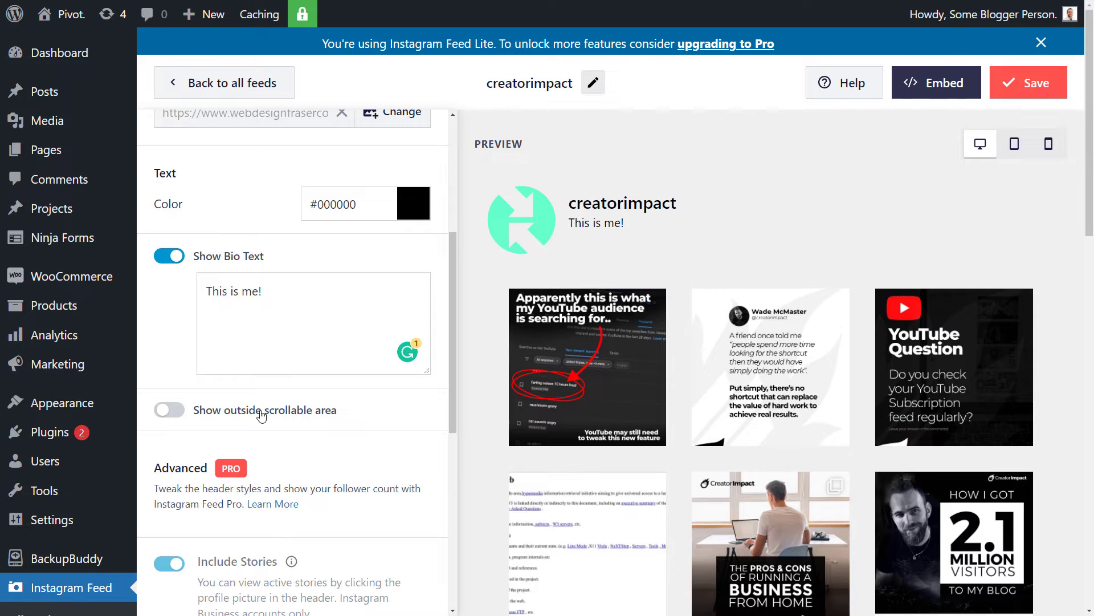
pyautogui.click(169, 411)
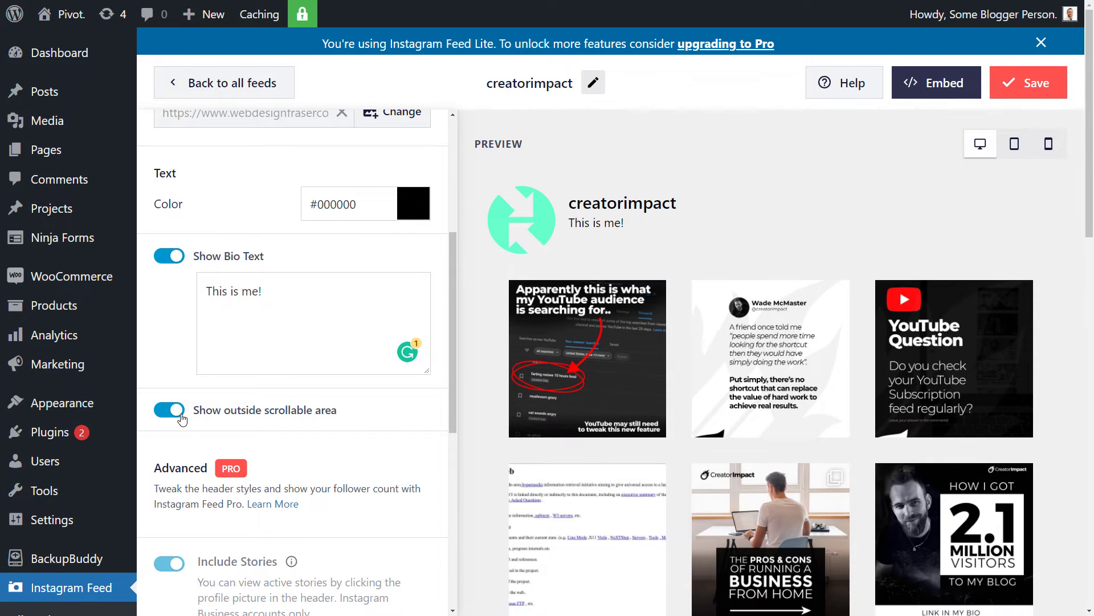
pyautogui.scroll(-3, 200, 405)
pyautogui.scroll(3, 219, 392)
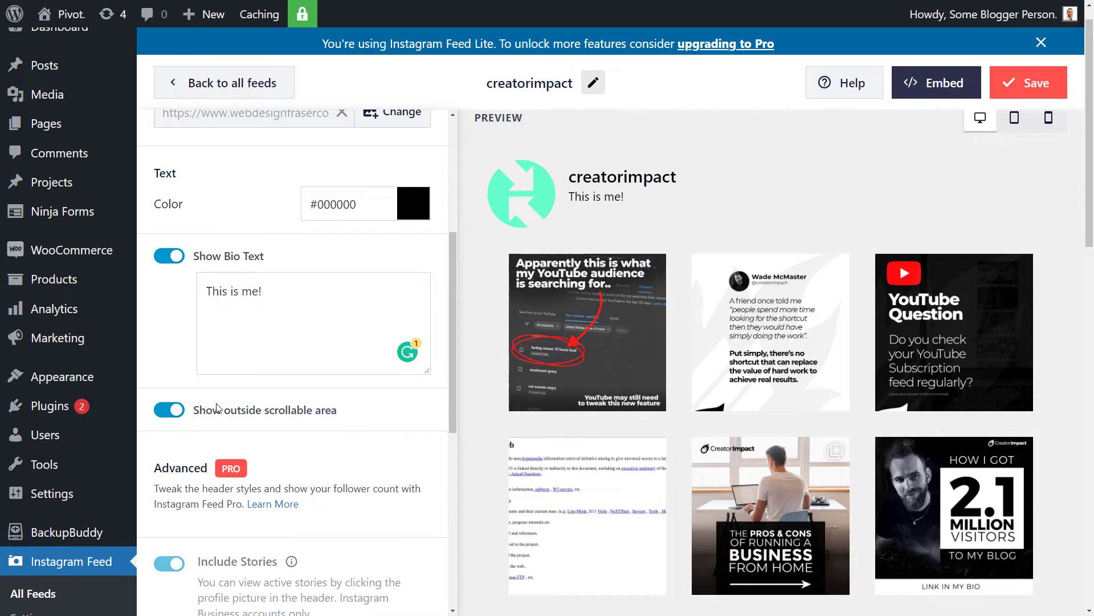
pyautogui.click(174, 419)
pyautogui.scroll(-2, 318, 384)
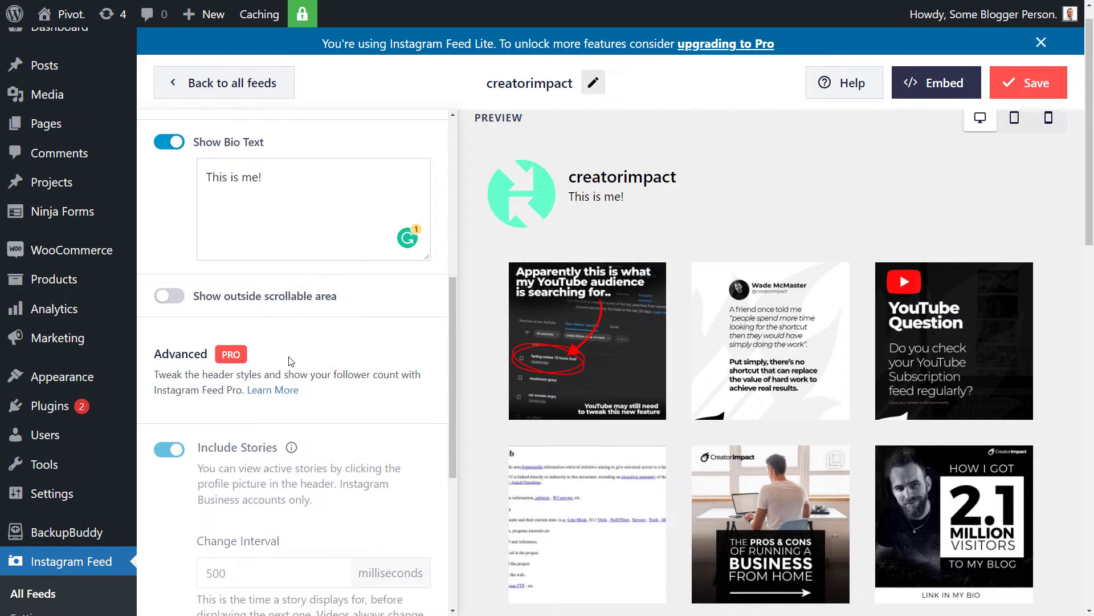
pyautogui.scroll(-5, 291, 361)
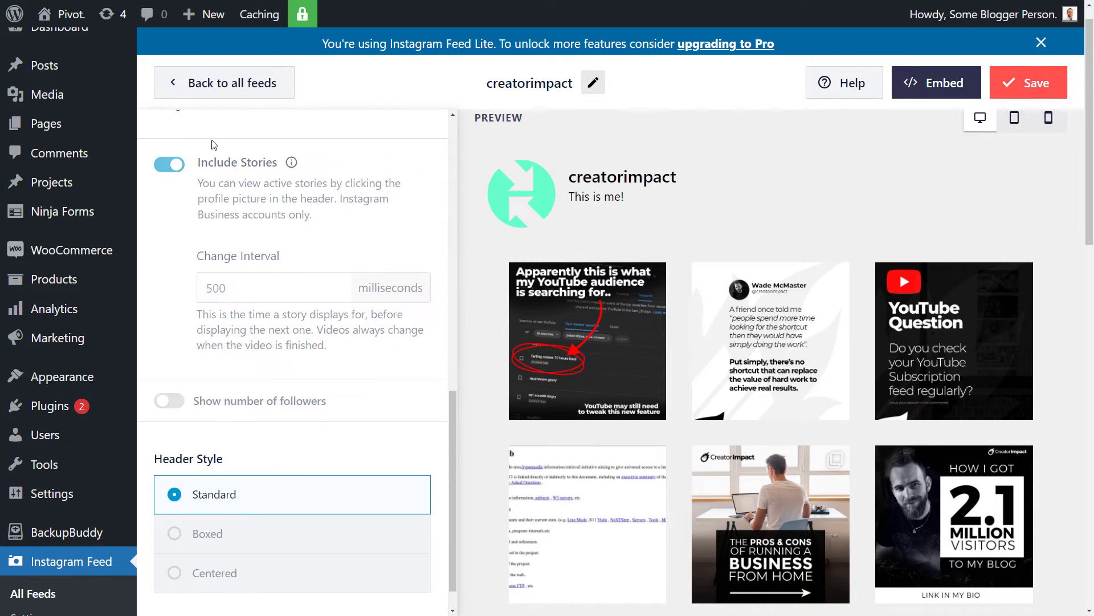
pyautogui.scroll(-1, 196, 476)
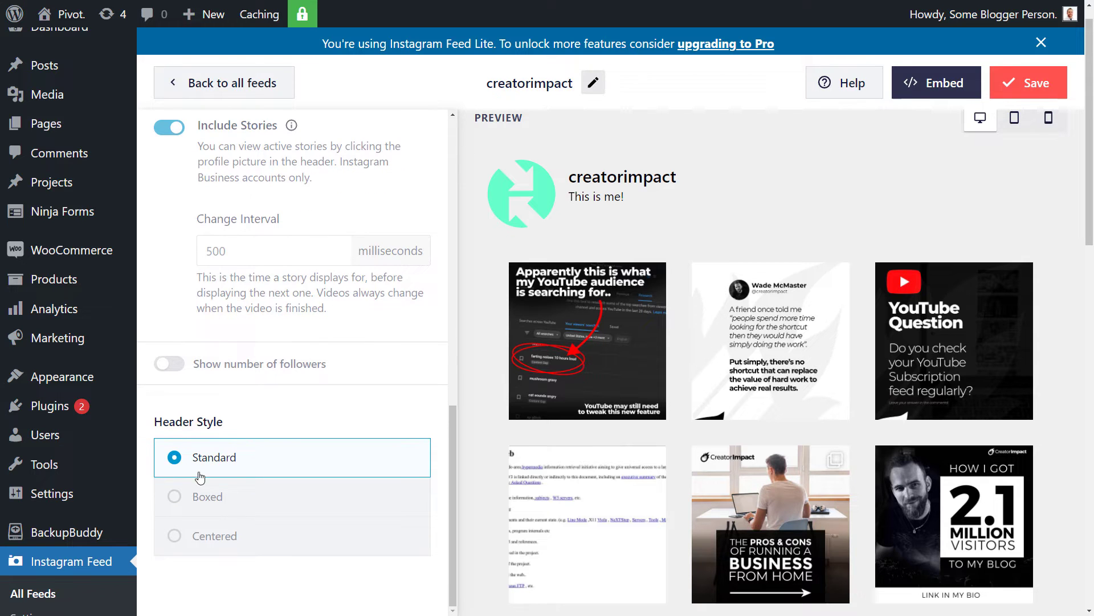
pyautogui.scroll(-3, 202, 566)
pyautogui.scroll(5, 202, 566)
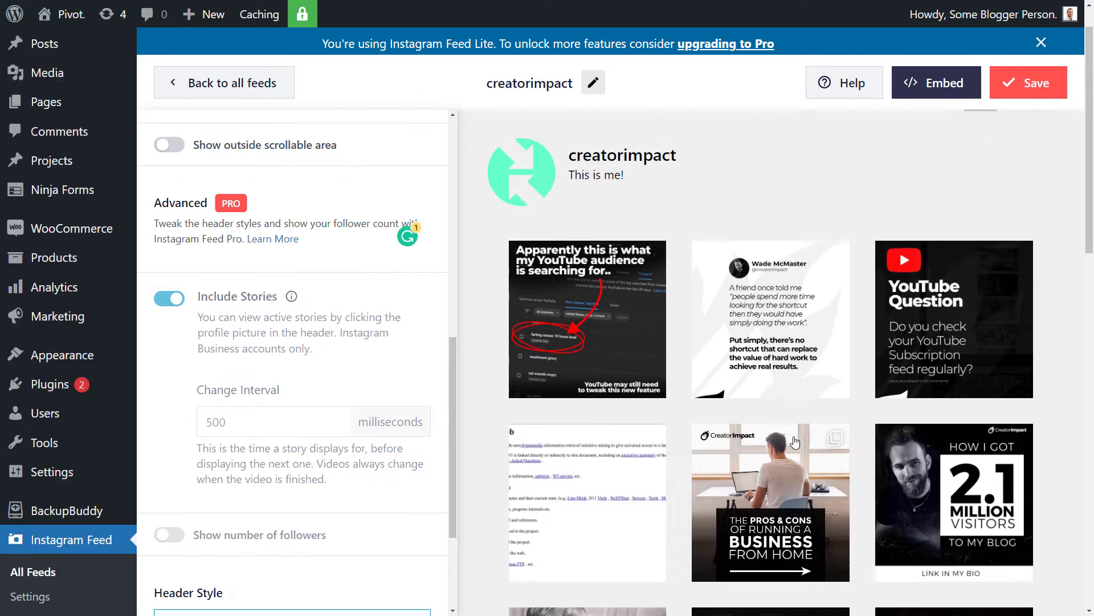
pyautogui.scroll(10, 311, 418)
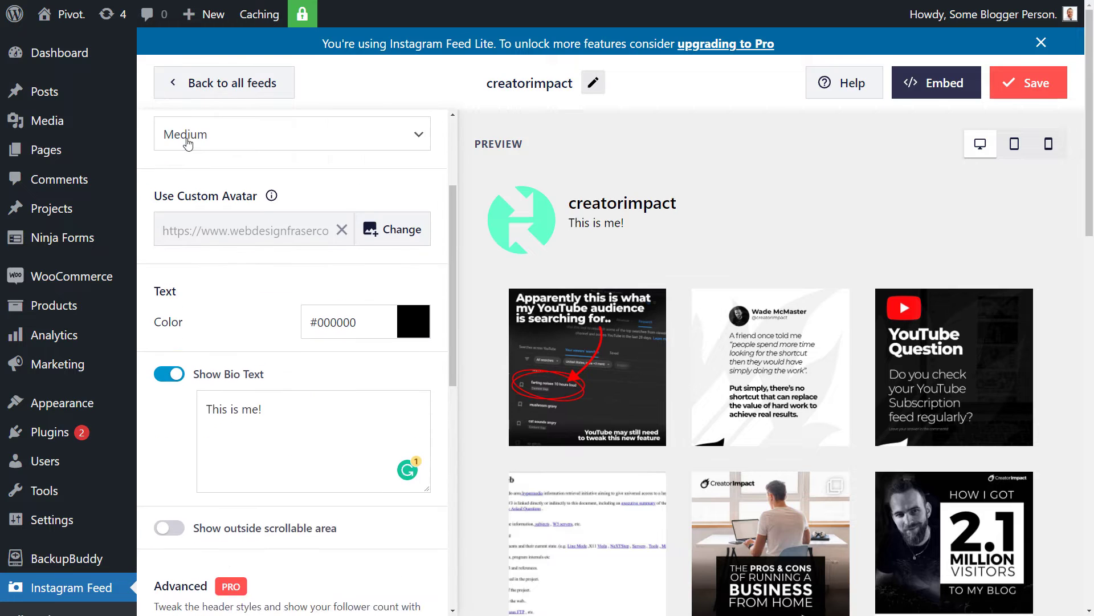
# In Posts > Images and Videos, try Thumbnail (150x150) resolution, then settle on Auto-detect (recommended).
pyautogui.click(160, 136)
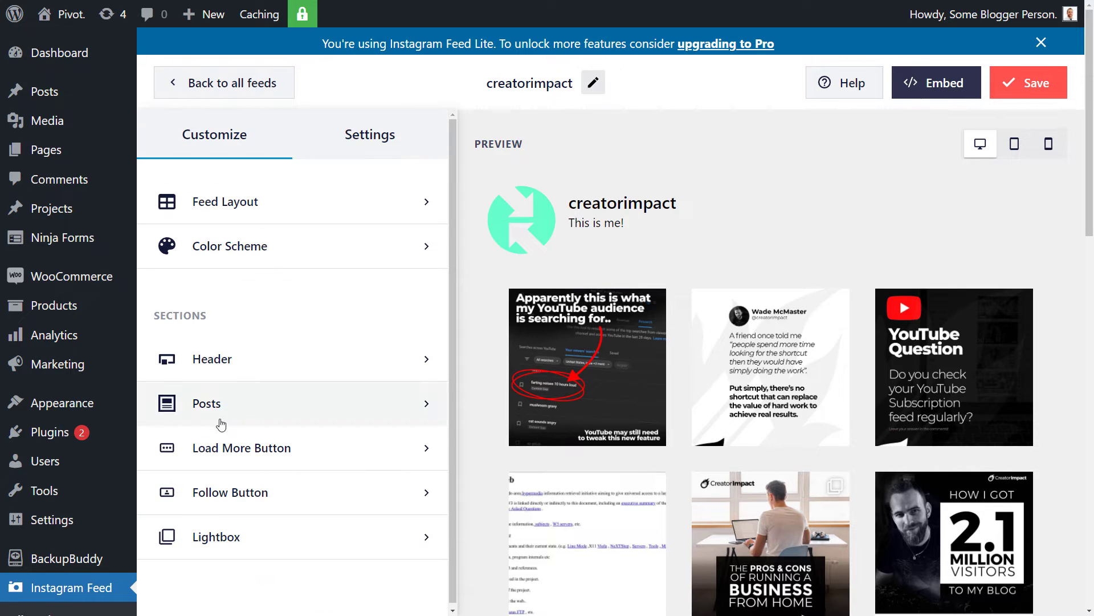
pyautogui.click(206, 403)
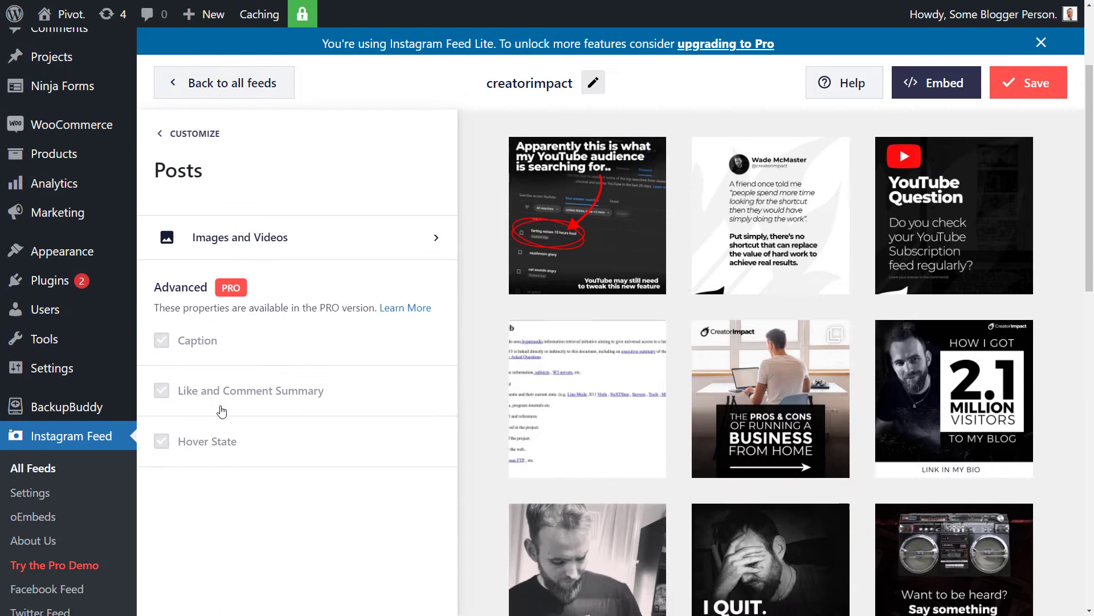
pyautogui.click(258, 253)
pyautogui.click(249, 321)
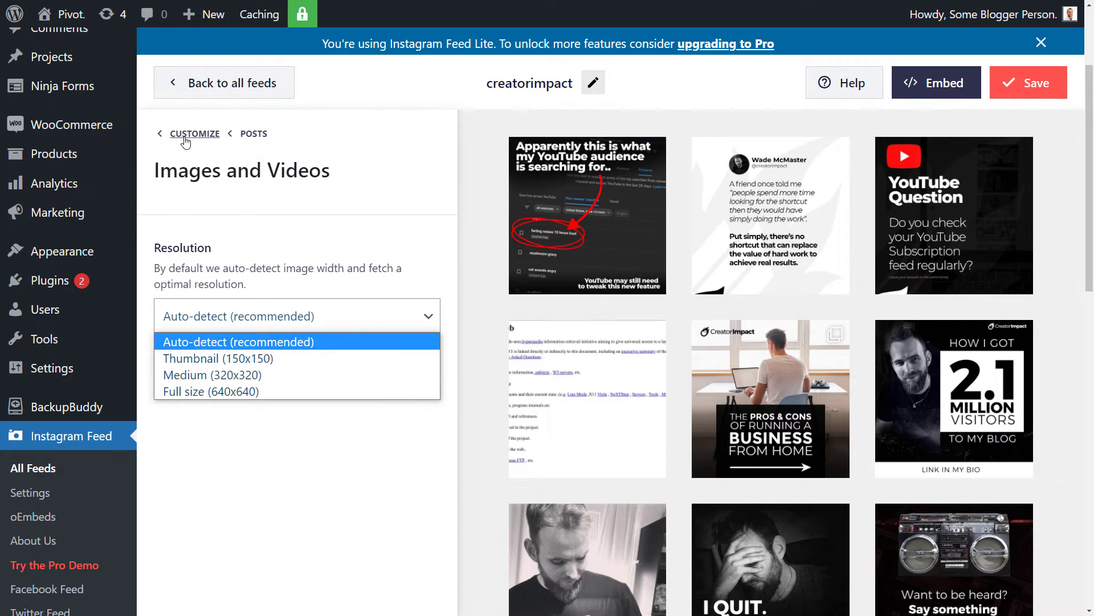
pyautogui.click(222, 359)
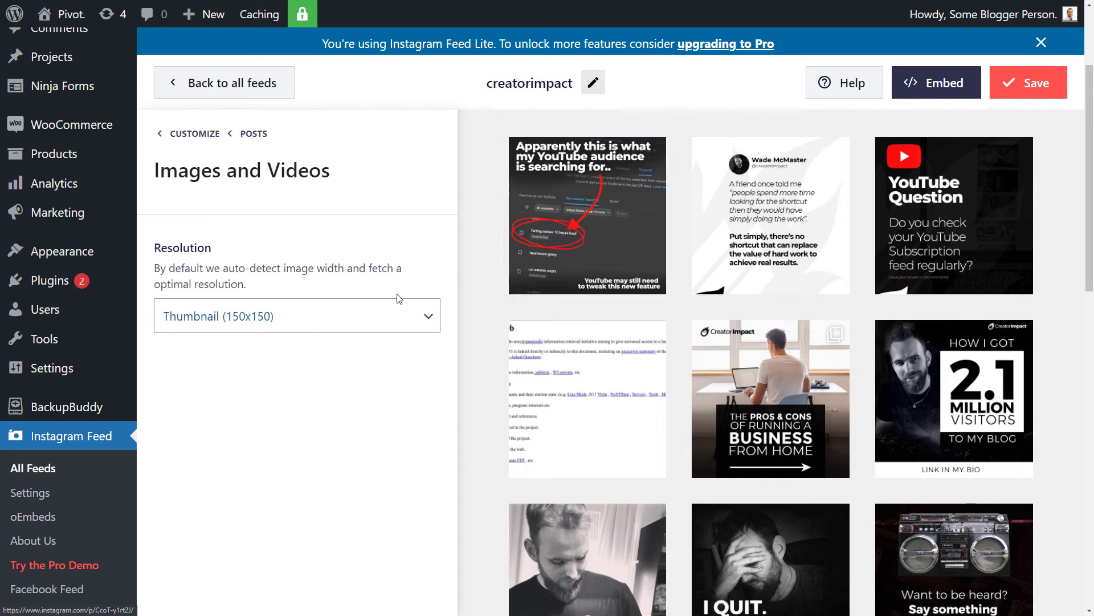
pyautogui.click(221, 325)
pyautogui.click(220, 341)
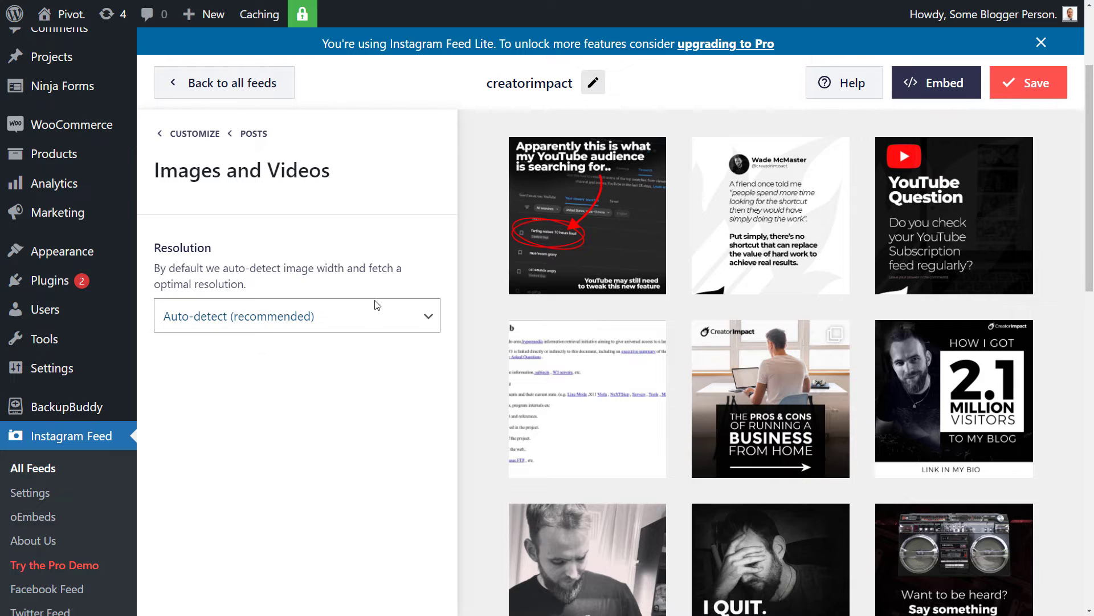
pyautogui.click(184, 137)
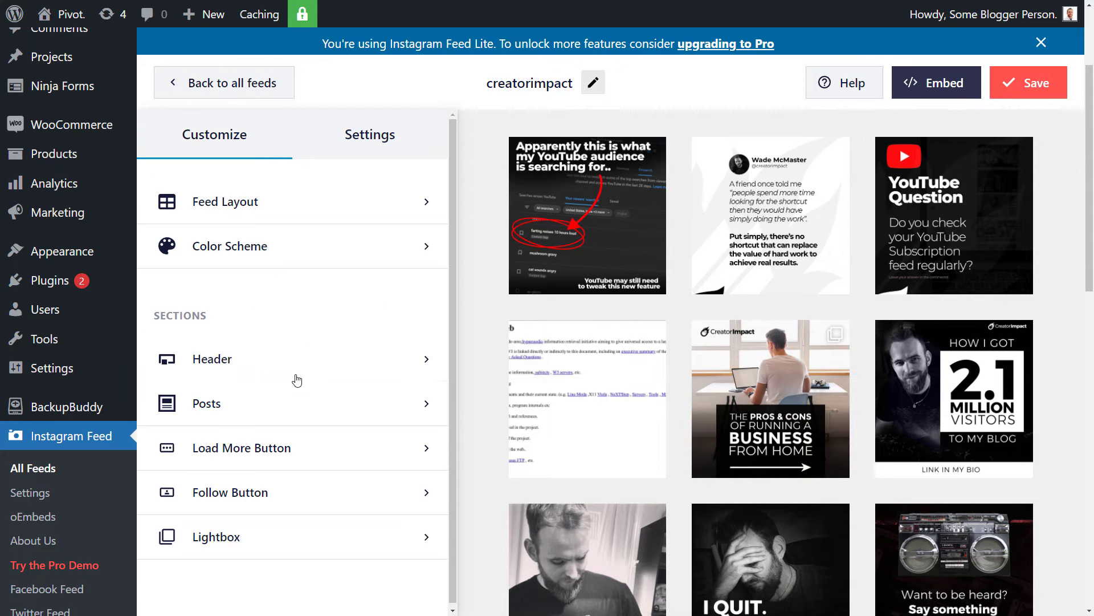
# Give the Load More button a dark purple #4A1B42 background.
pyautogui.click(262, 452)
pyautogui.scroll(-1, 525, 470)
pyautogui.scroll(-5, 524, 471)
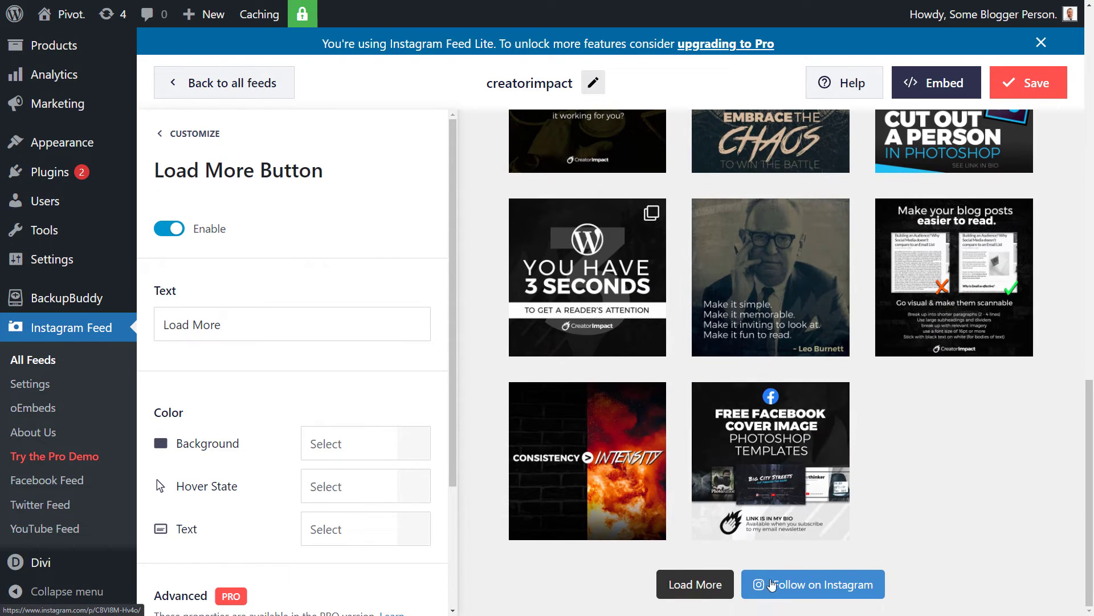
pyautogui.click(705, 596)
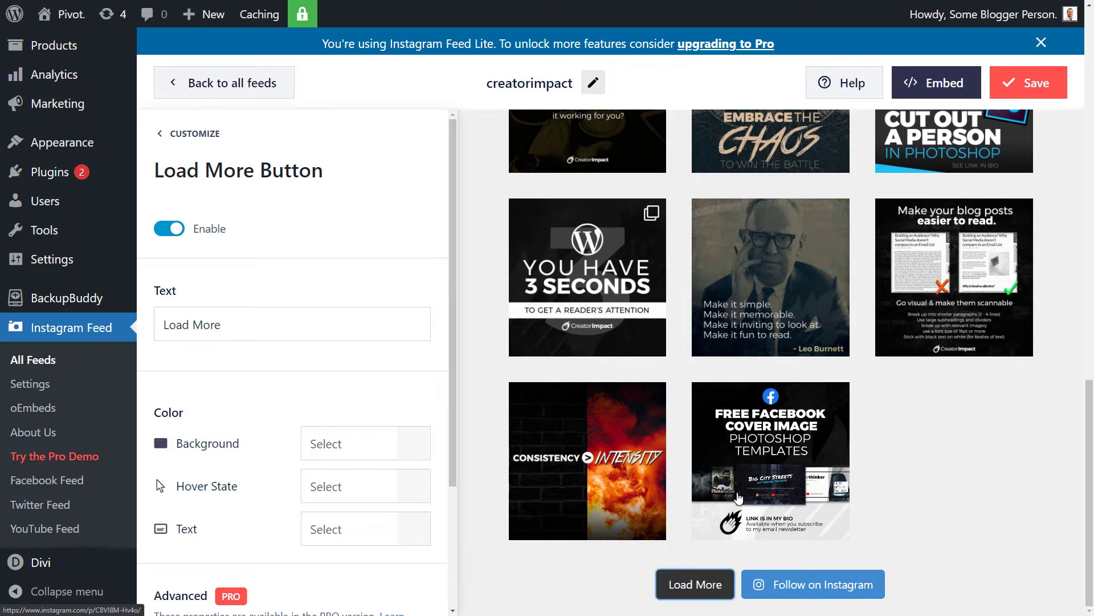
pyautogui.scroll(-1, 257, 365)
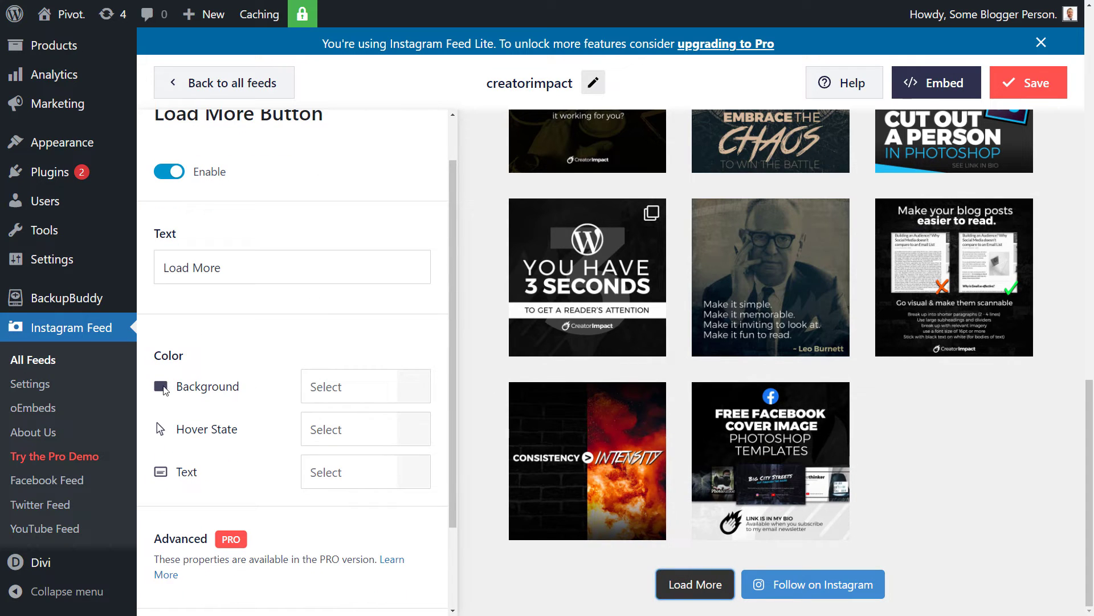
pyautogui.click(347, 386)
pyautogui.click(422, 407)
pyautogui.click(663, 613)
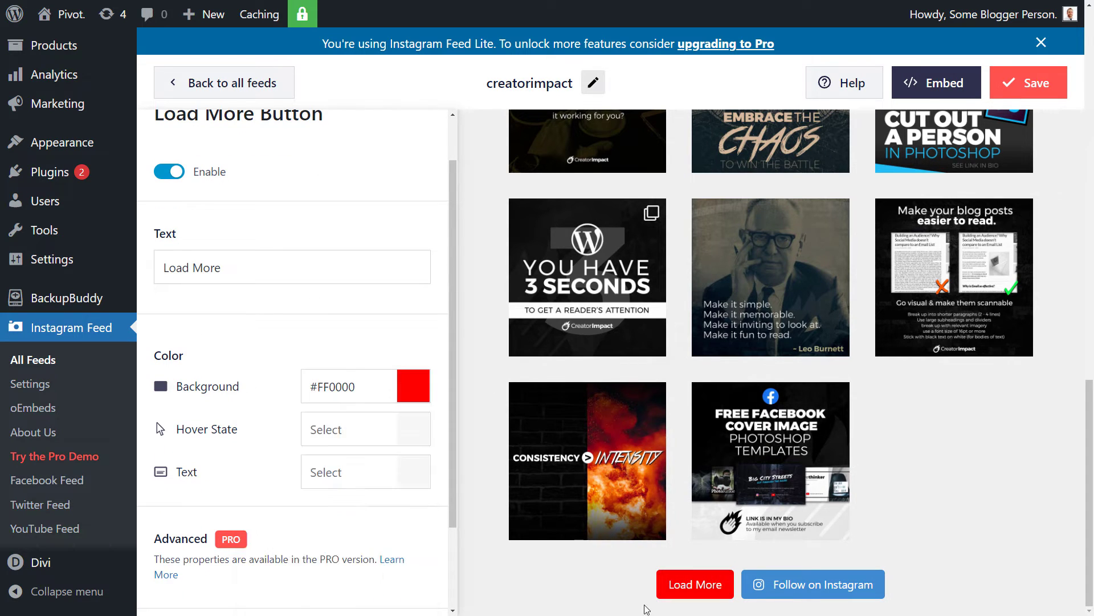
pyautogui.click(413, 386)
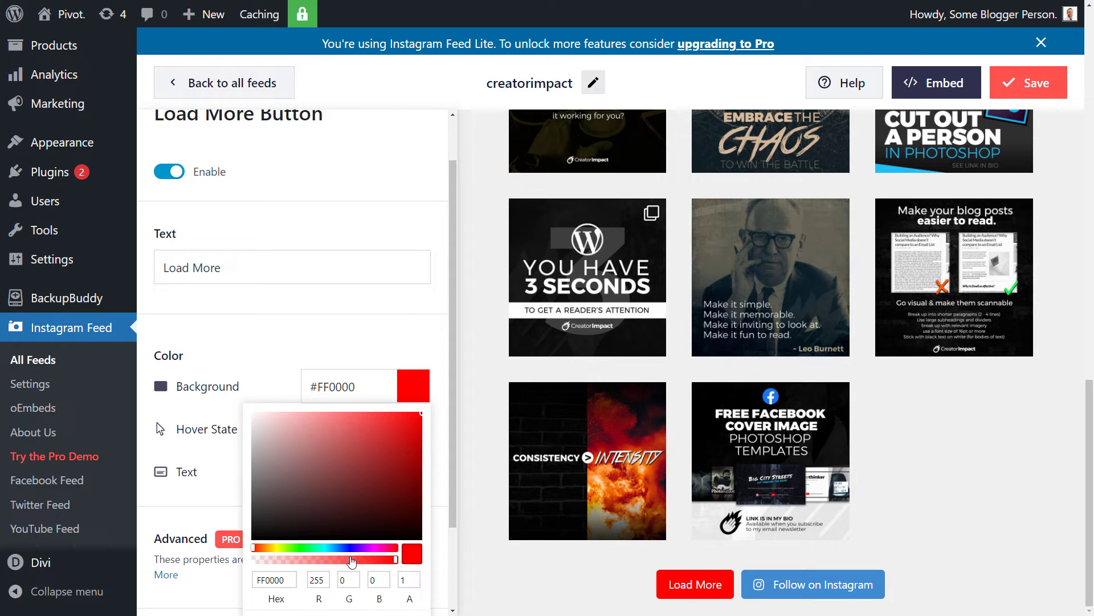
pyautogui.click(378, 549)
pyautogui.moveTo(384, 505); pyautogui.dragTo(359, 504)
pyautogui.click(402, 333)
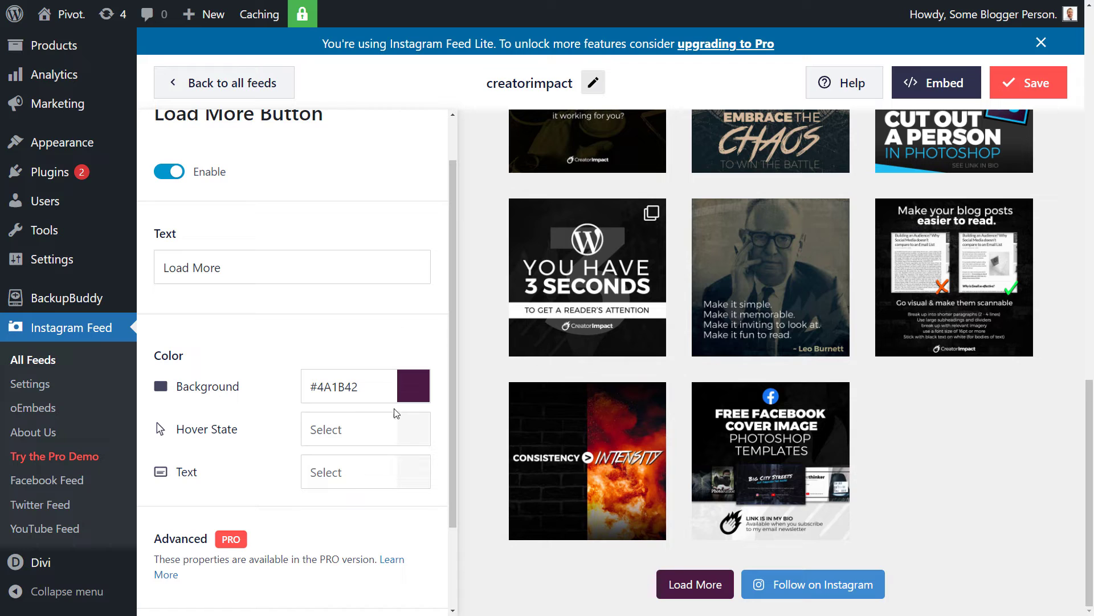
# Set the Load More hover colour to red #FF0000 and its text colour to yellow #FFF000.
pyautogui.click(409, 434)
pyautogui.click(417, 475)
pyautogui.click(549, 585)
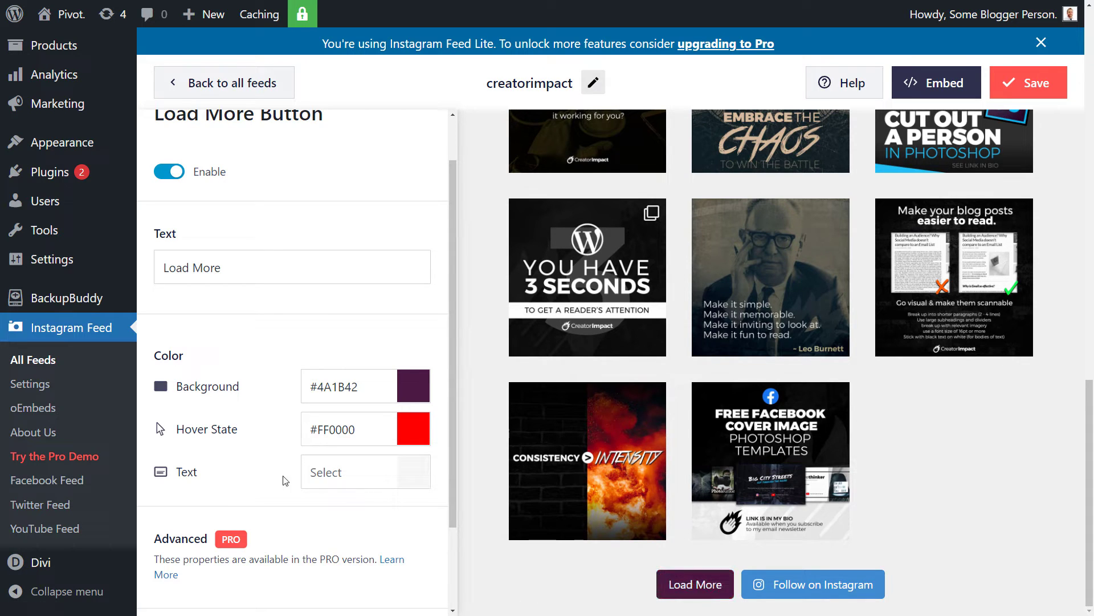
pyautogui.click(365, 473)
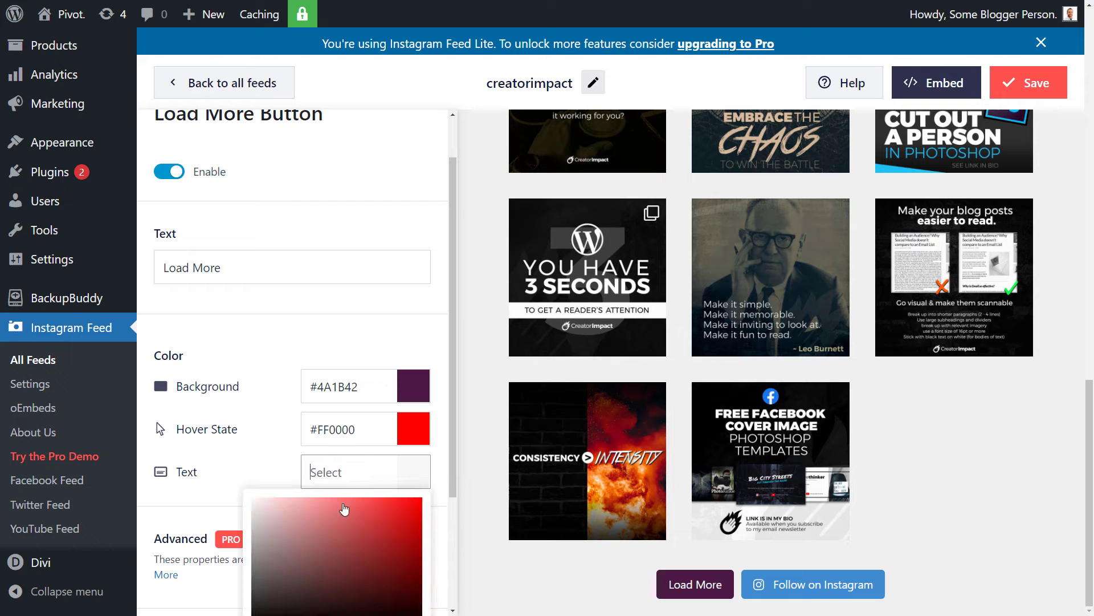
pyautogui.scroll(-3, 344, 500)
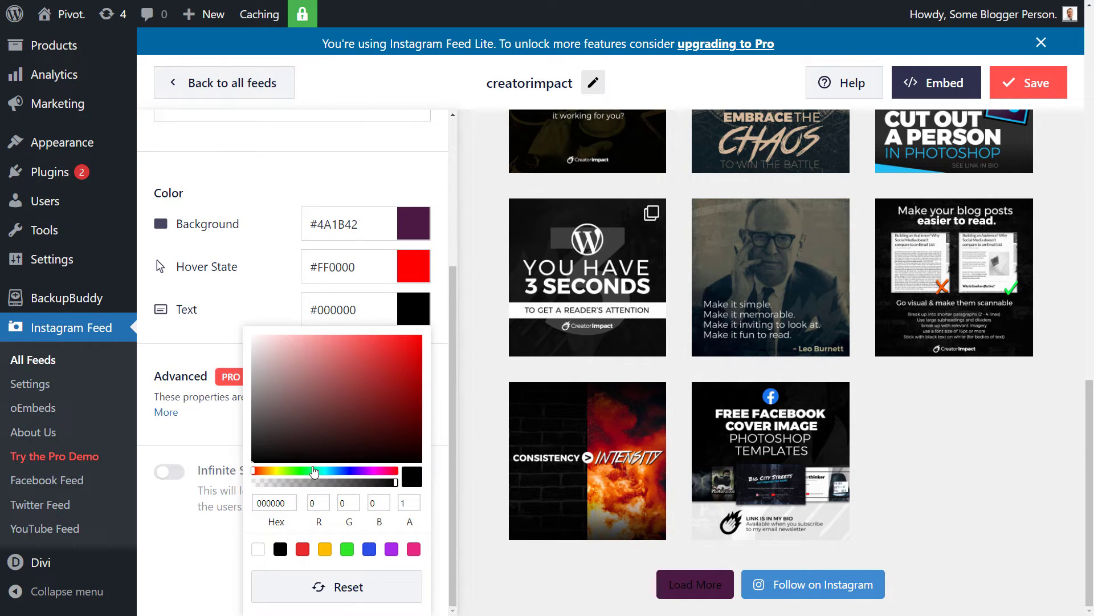
pyautogui.moveTo(286, 407); pyautogui.dragTo(262, 337)
pyautogui.click(278, 475)
pyautogui.press('Escape')
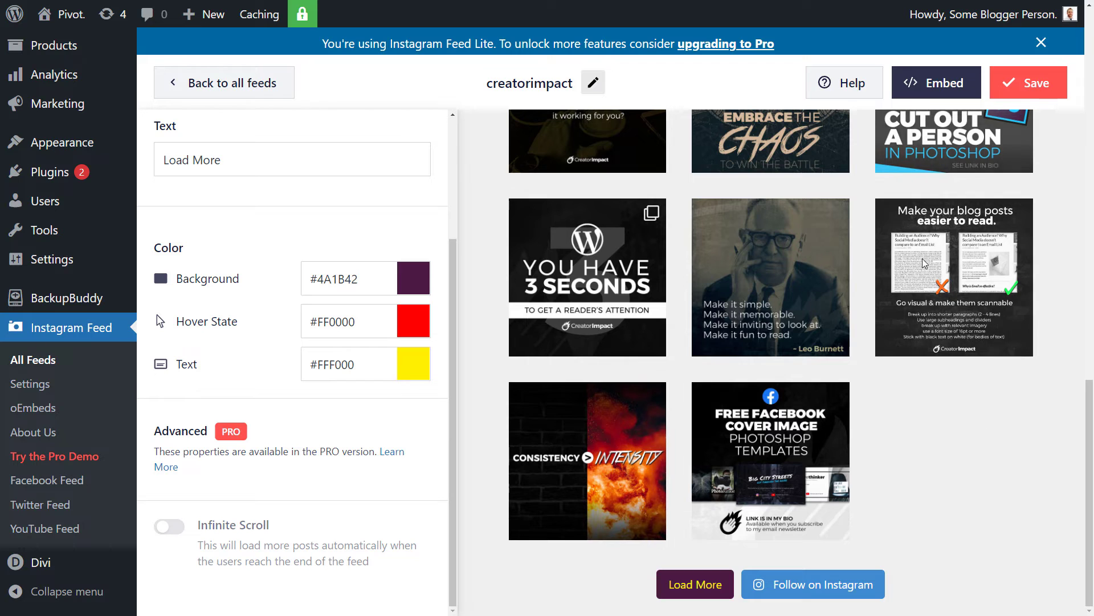
pyautogui.scroll(3, 899, 408)
pyautogui.scroll(5, 246, 261)
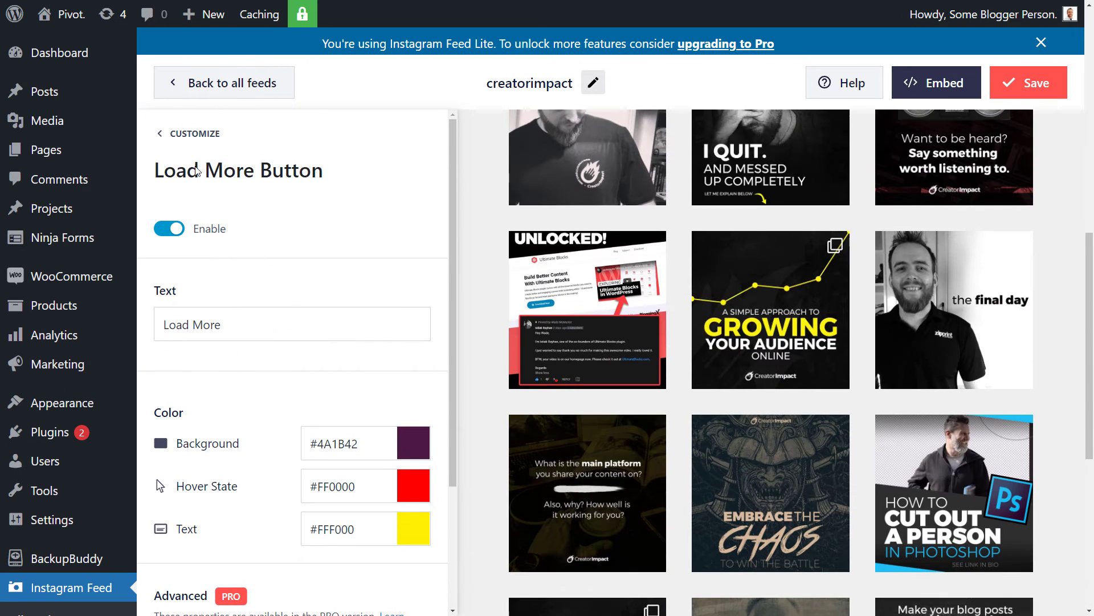
# Change the follow button's label to 'Follow Me Instagram'.
pyautogui.click(188, 133)
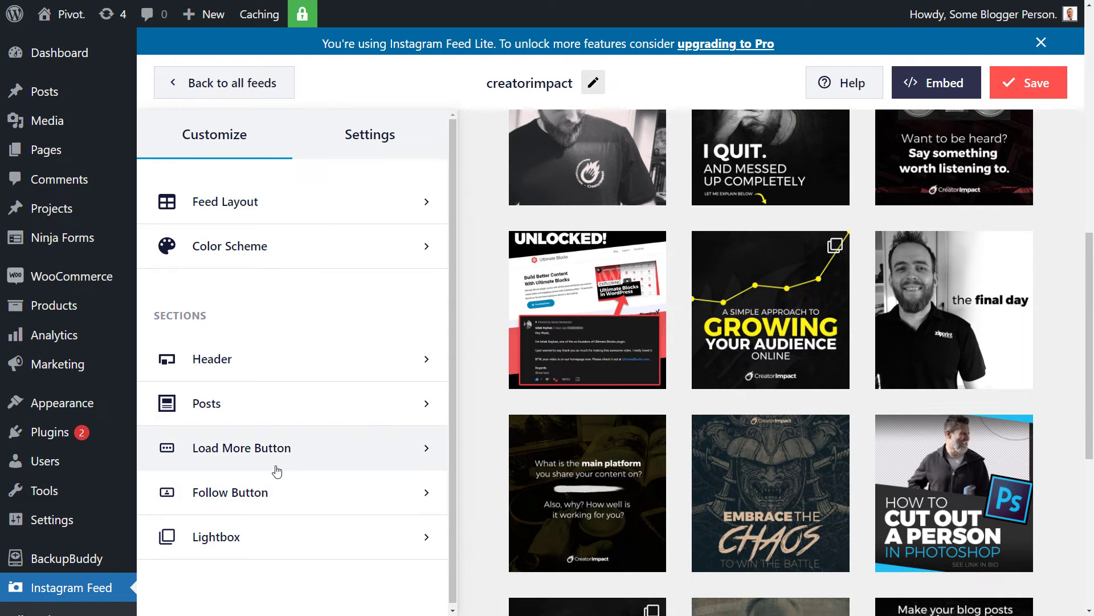
pyautogui.click(247, 494)
pyautogui.click(297, 323)
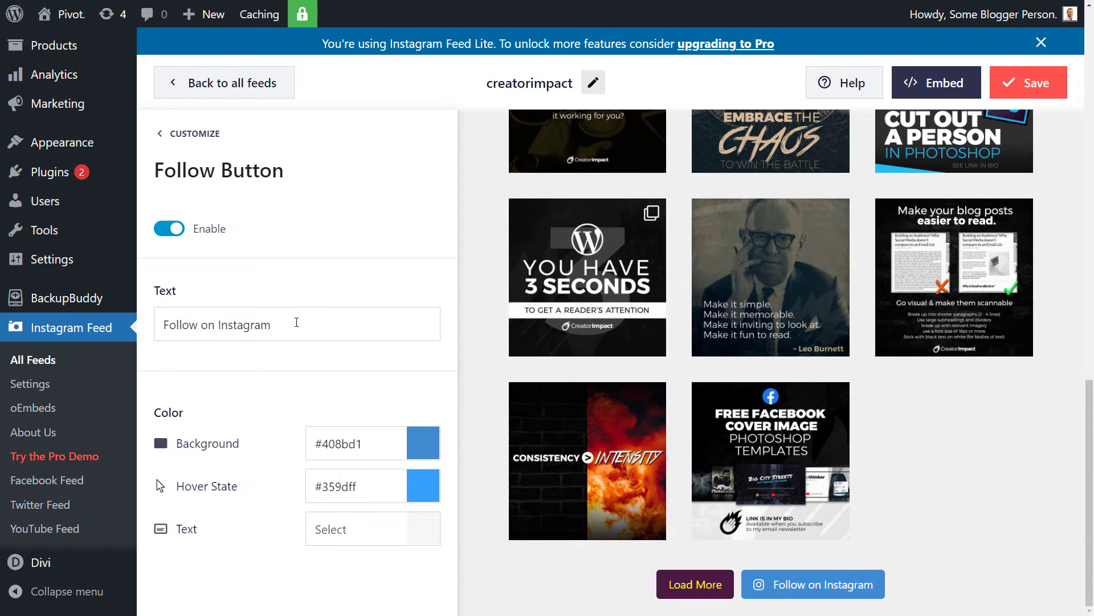
pyautogui.doubleClick(214, 326)
pyautogui.press('BackSpace')
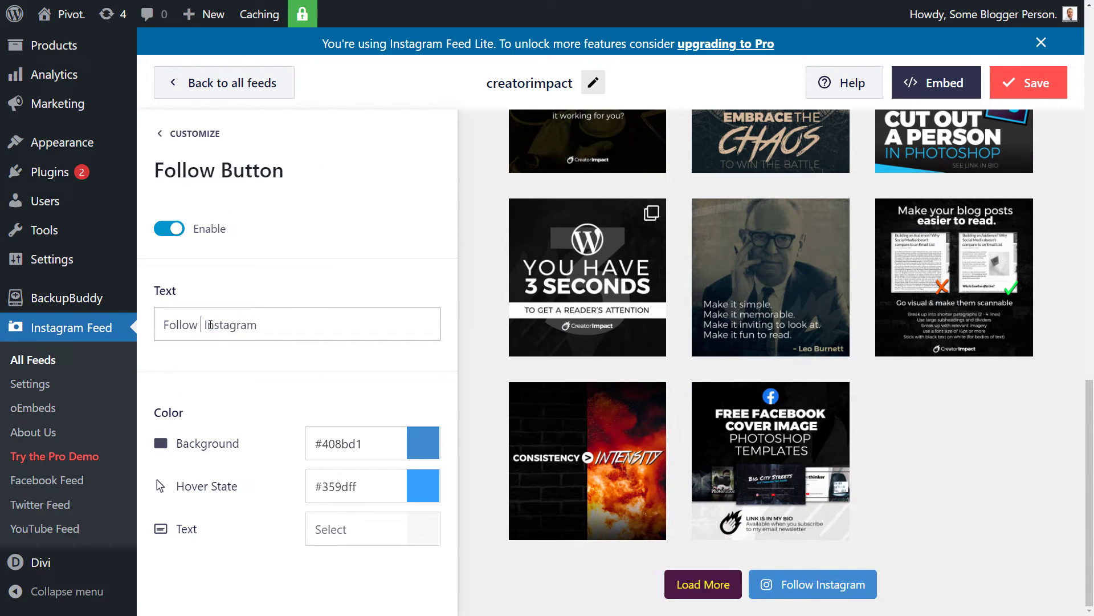
pyautogui.write('Me')
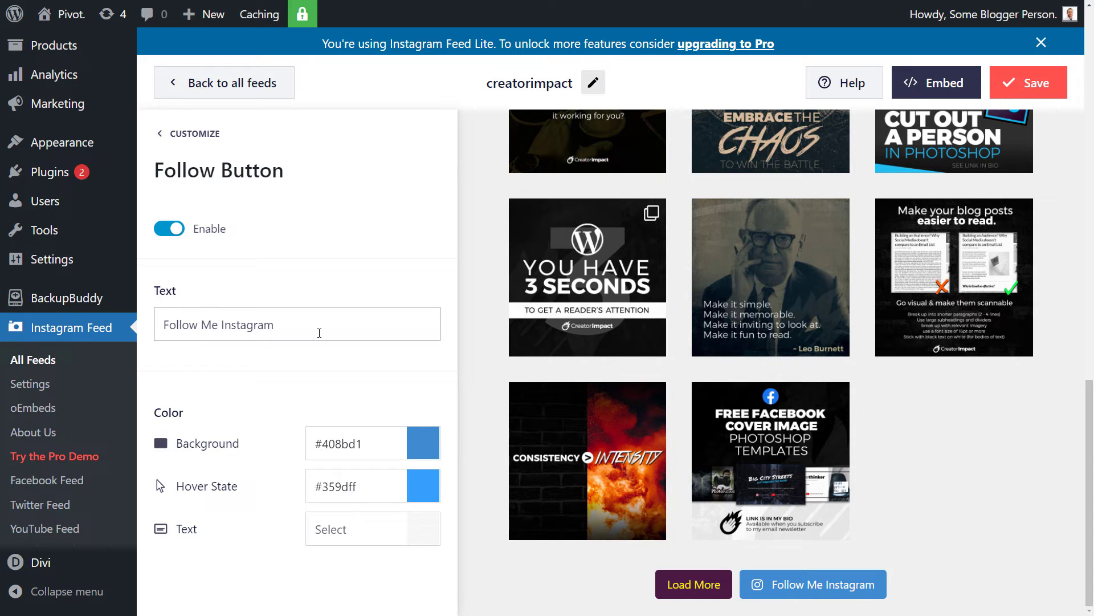
# Make the follow button's background black (#000000).
pyautogui.click(423, 445)
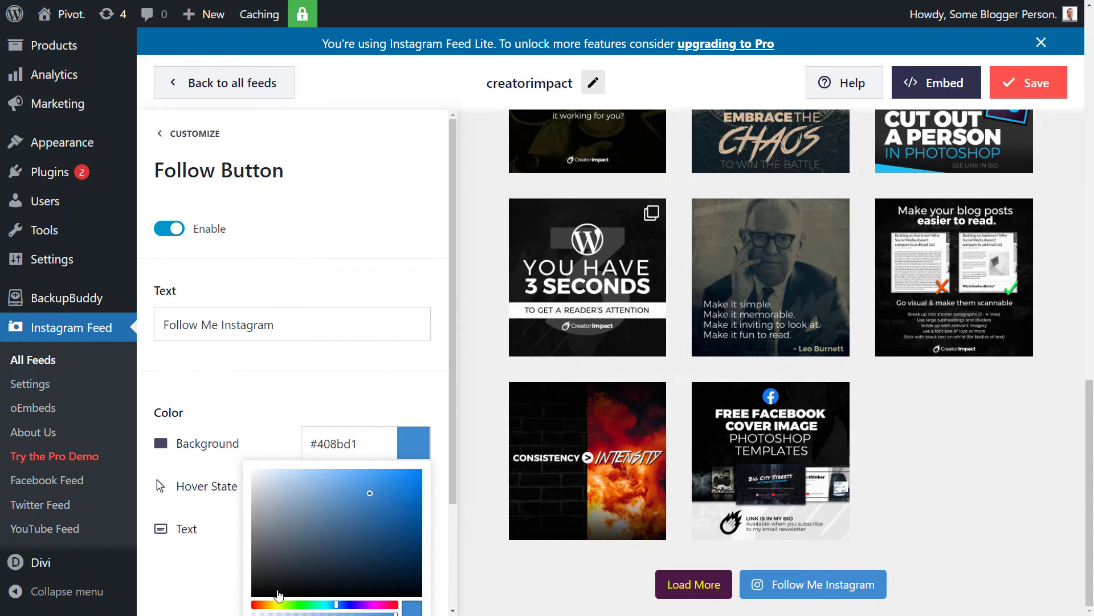
pyautogui.scroll(-1, 273, 539)
pyautogui.moveTo(382, 458)
pyautogui.mouseDown()
pyautogui.moveTo(414, 521)
pyautogui.moveTo(633, 594)
pyautogui.mouseUp()
pyautogui.click(365, 317)
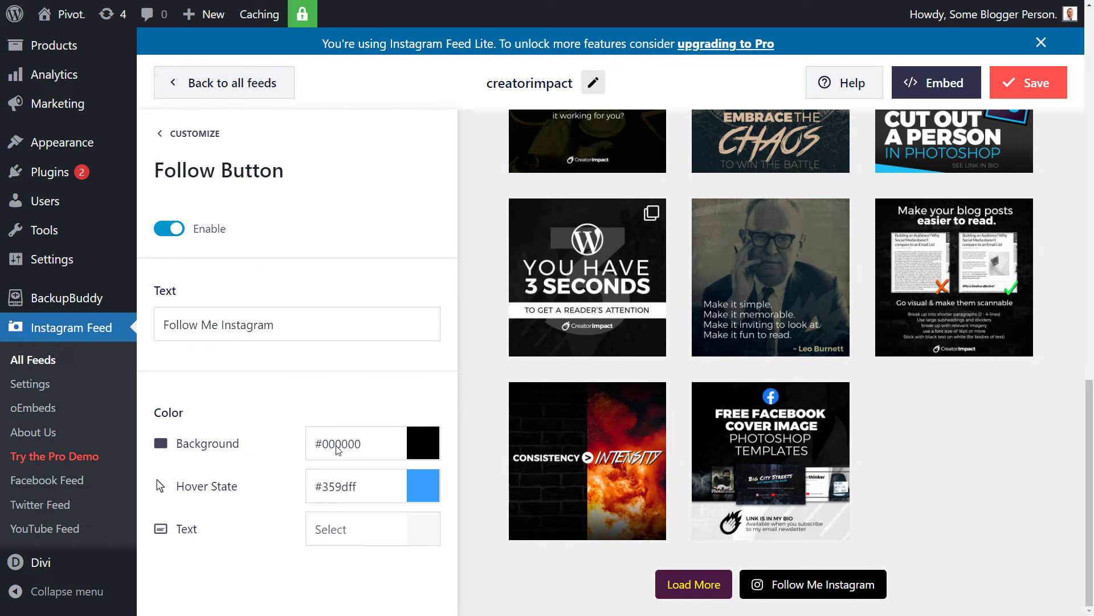
pyautogui.scroll(2, 225, 254)
# Review the Lightbox settings and a post opened on Instagram, then return to the feed builder.
pyautogui.click(177, 133)
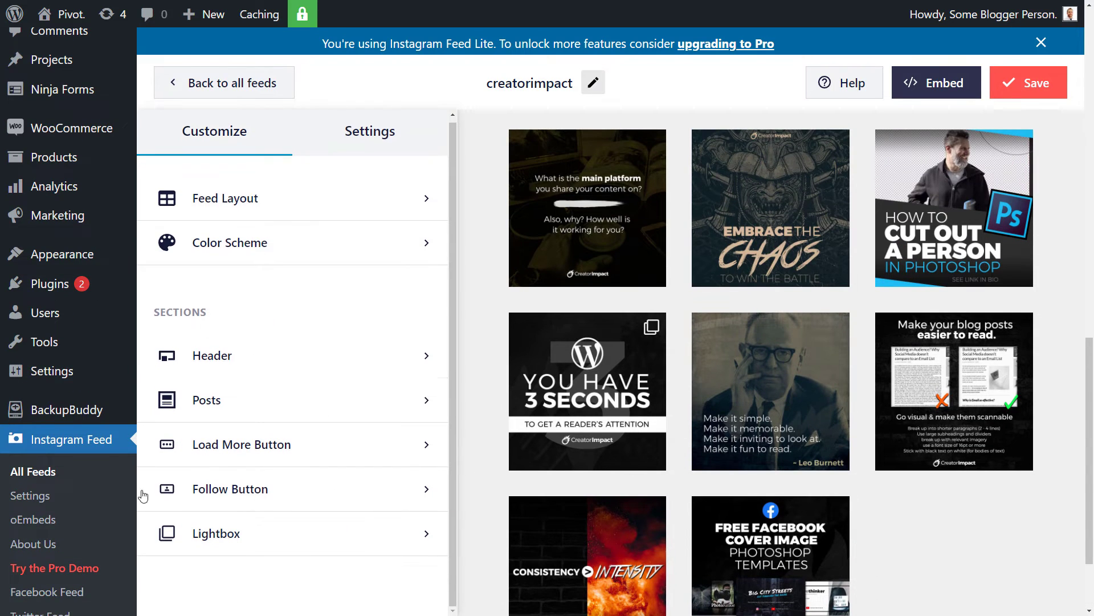
pyautogui.click(188, 531)
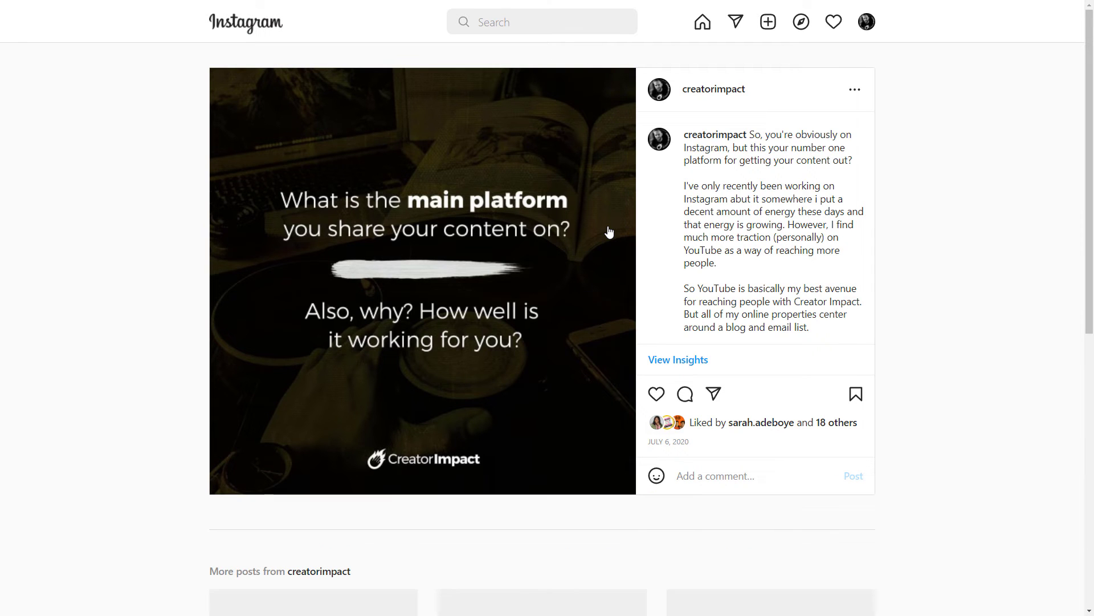
pyautogui.hotkey('ctrl', 'w')
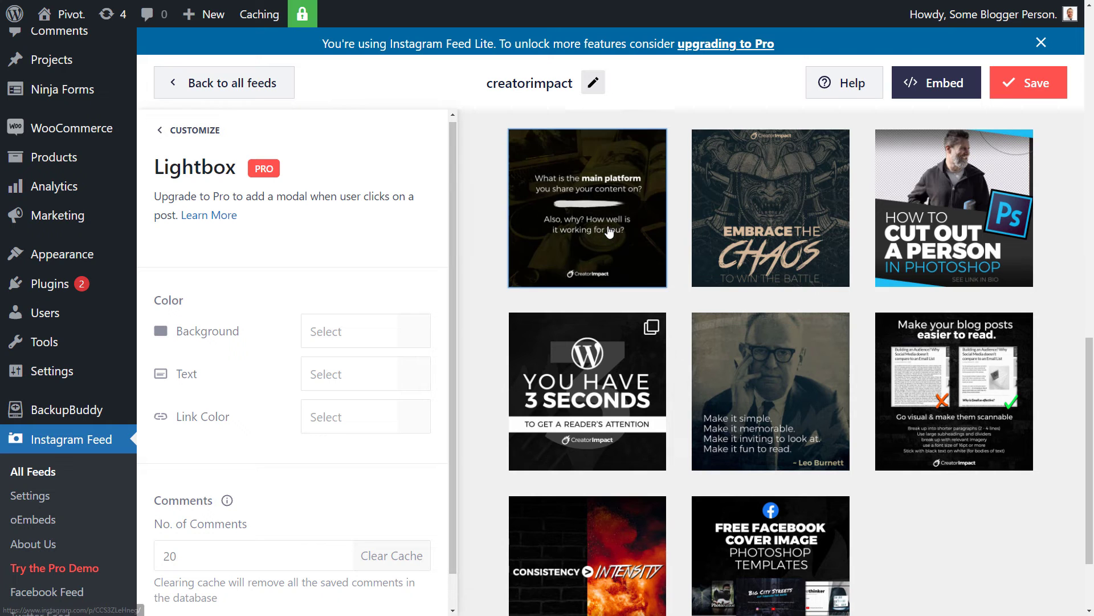
pyautogui.scroll(-3, 270, 466)
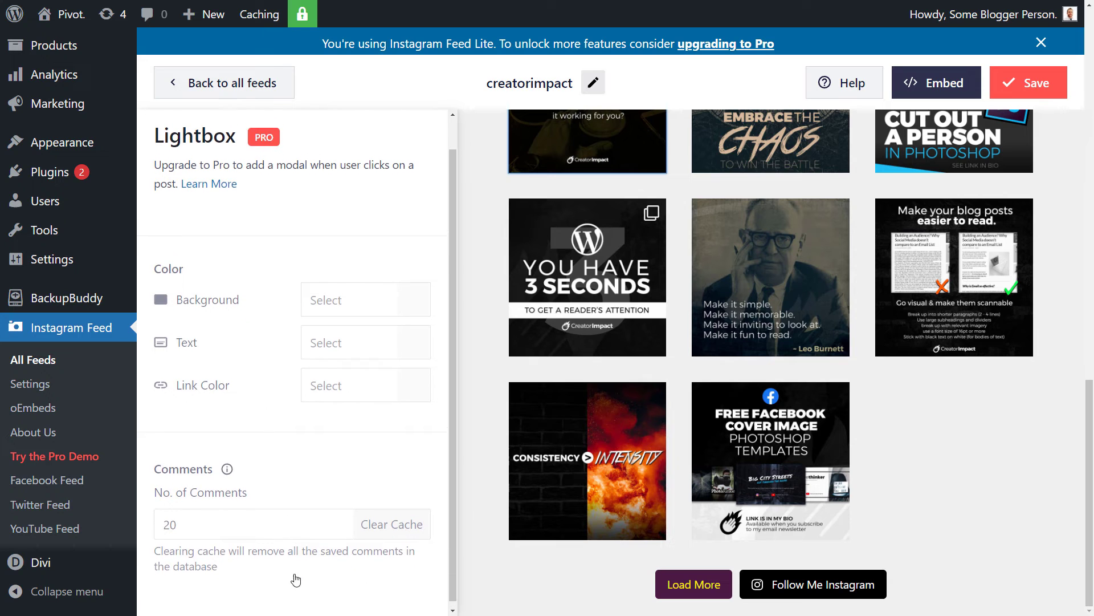
pyautogui.scroll(1, 285, 562)
pyautogui.scroll(3, 896, 370)
pyautogui.scroll(5, 897, 371)
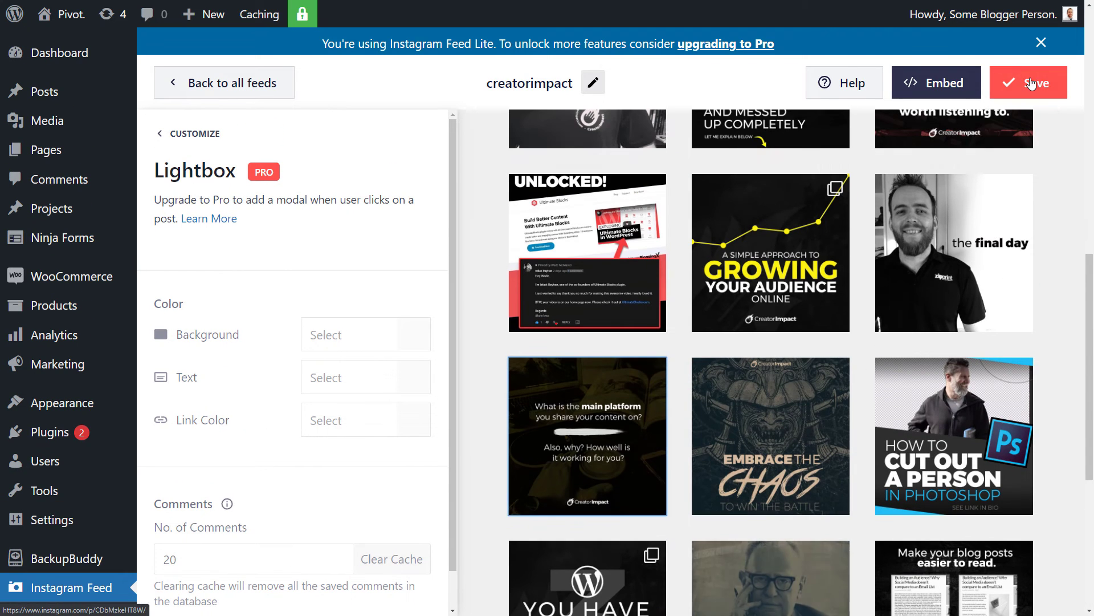
pyautogui.scroll(3, 999, 341)
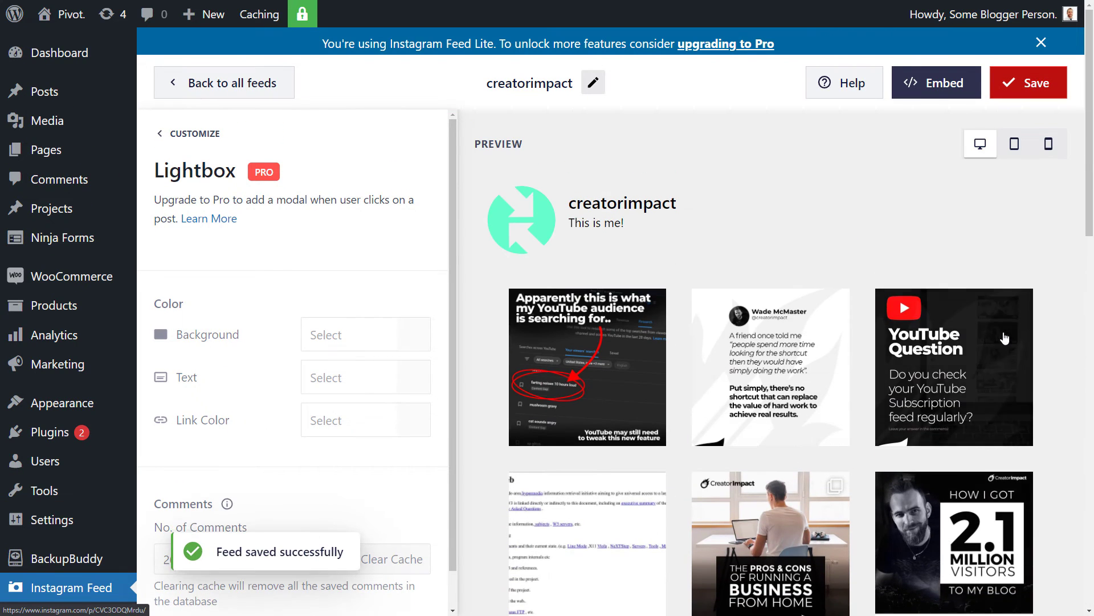
# Copy the [instagram-feed feed=1] shortcode from the Embed Feed dialog.
pyautogui.click(941, 96)
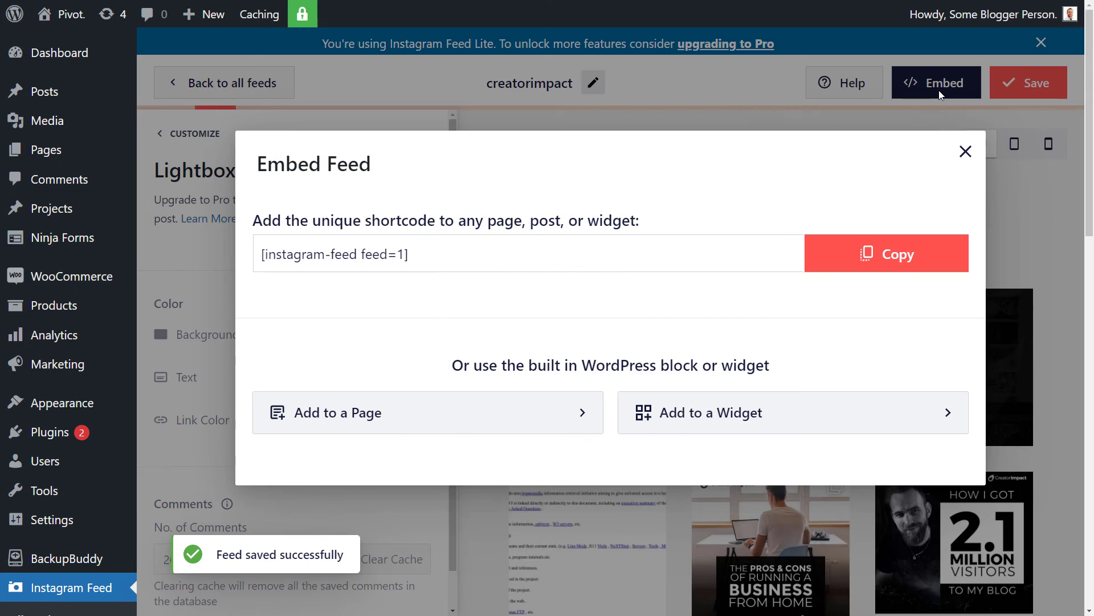
pyautogui.click(910, 257)
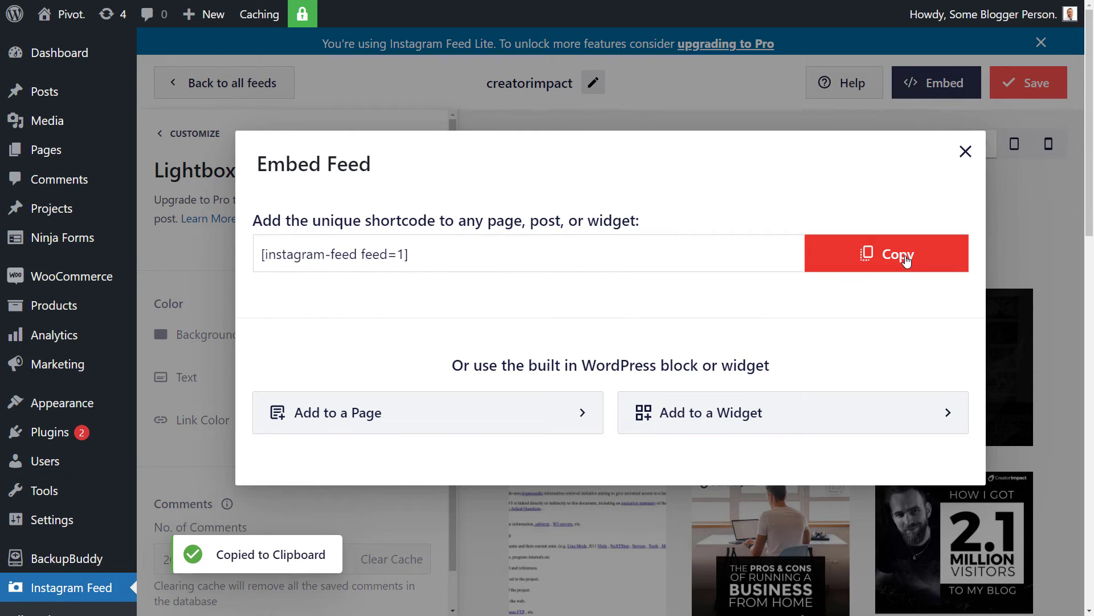
pyautogui.moveTo(204, 16)
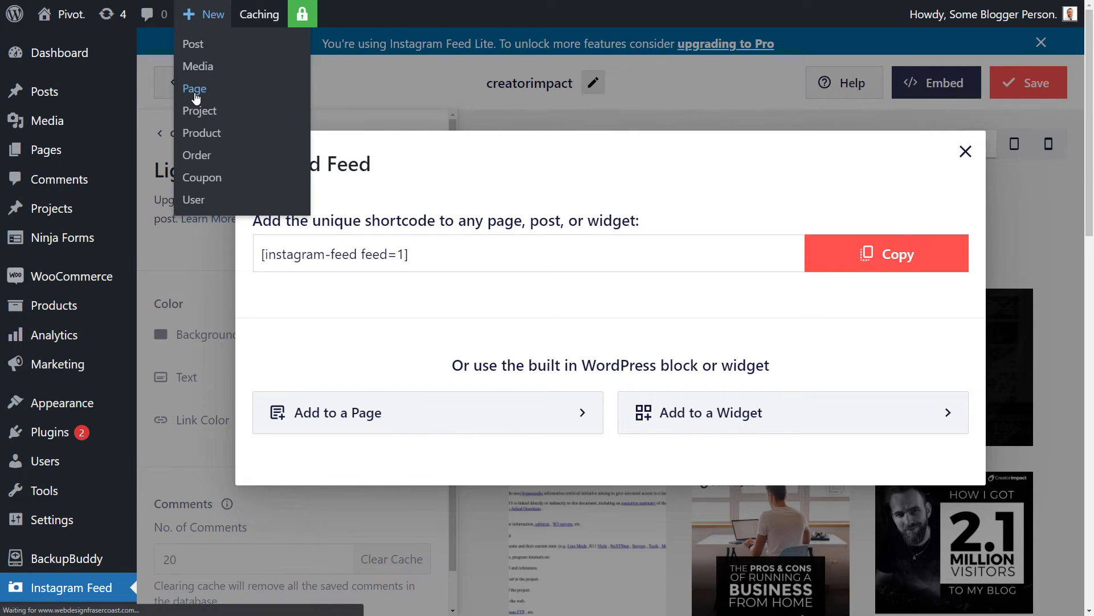
# Create a page titled 'Latest from Instragram' with a Shortcode block holding [instagram-feed feed=1].
pyautogui.click(195, 94)
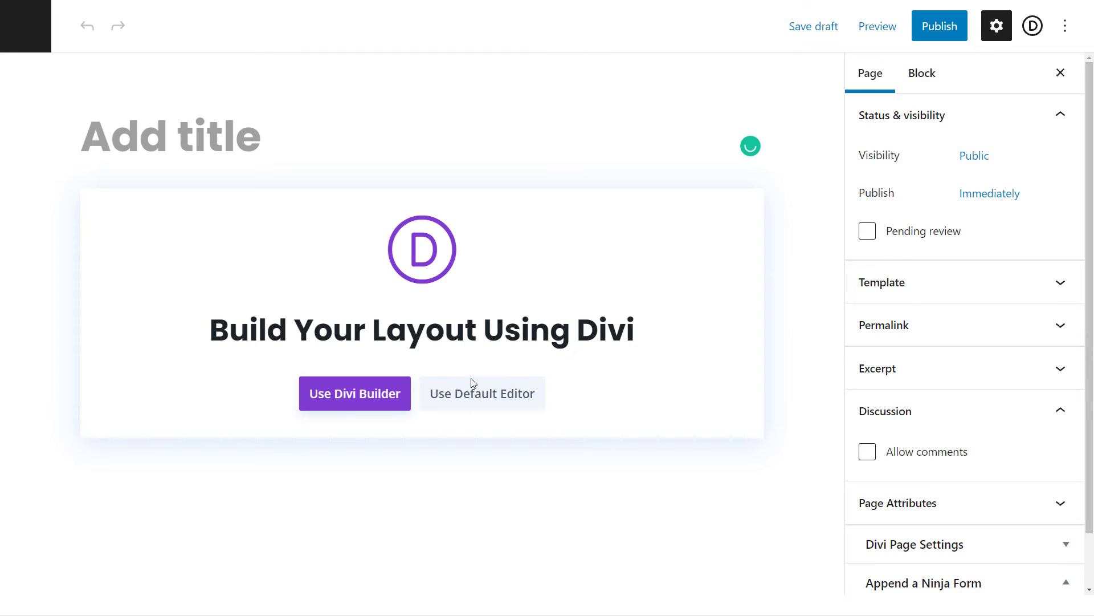
pyautogui.click(510, 406)
pyautogui.write('Lat4est')
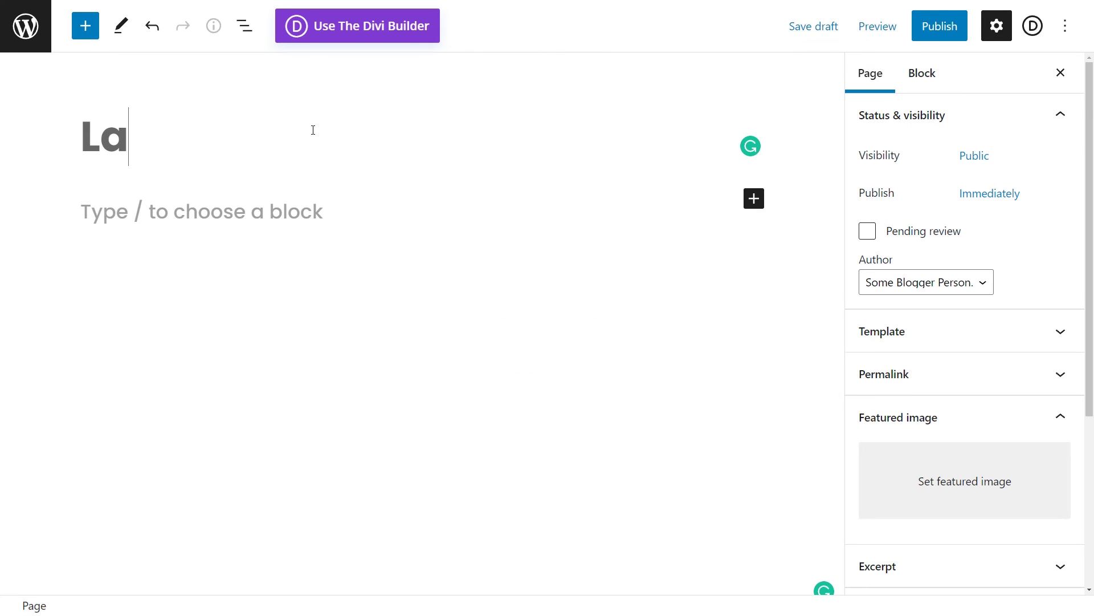
pyautogui.press('BackSpace')
pyautogui.press('BackSpace')
pyautogui.press('BackSpace')
pyautogui.press('BackSpace')
pyautogui.write('est f')
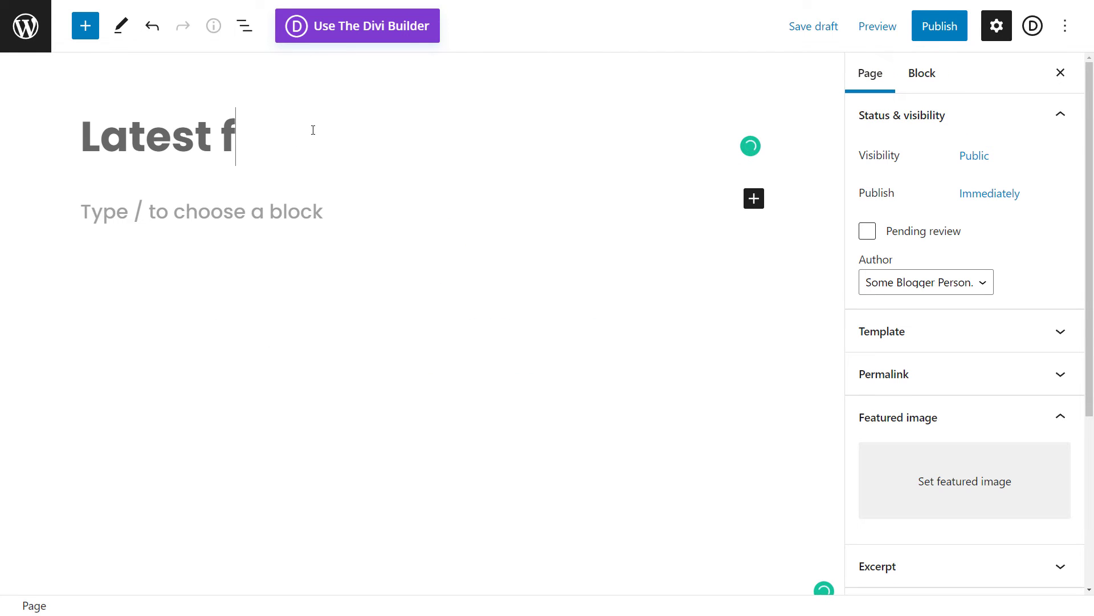
pyautogui.write('rom Instragram')
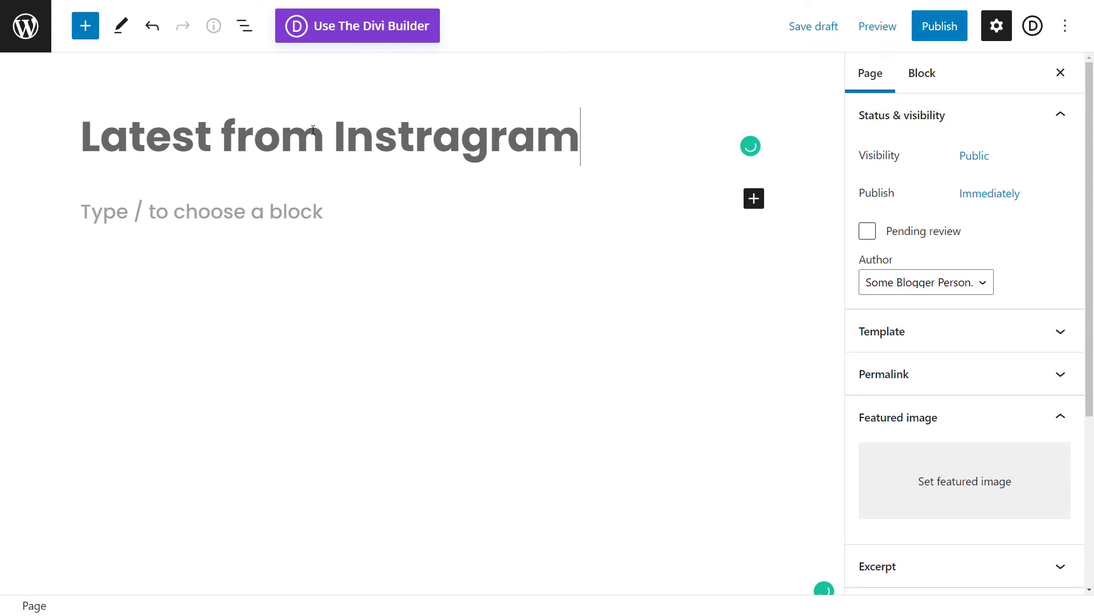
pyautogui.click(752, 200)
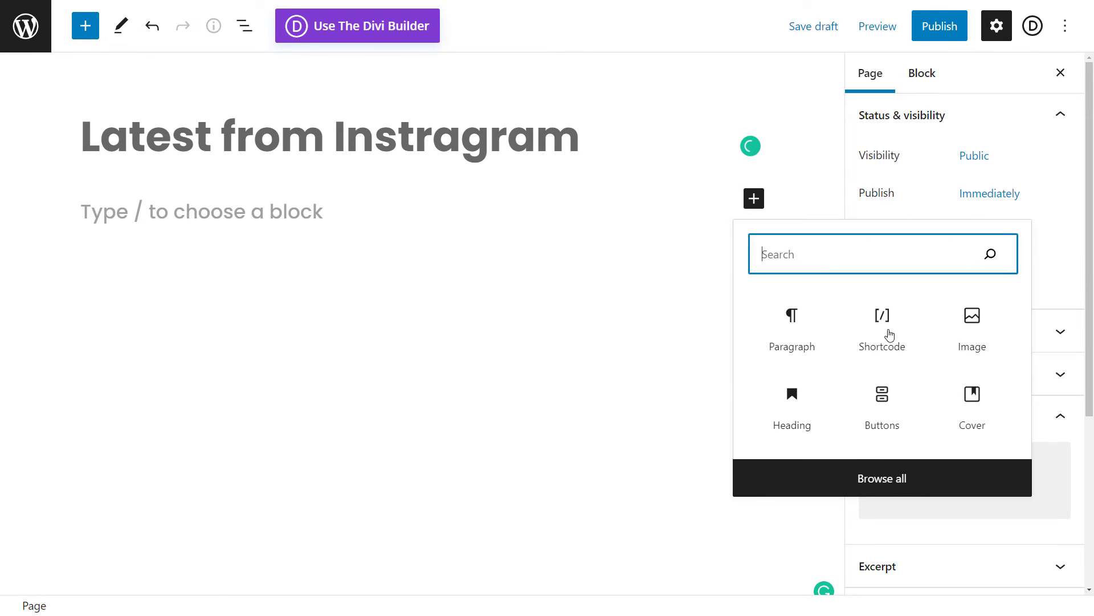
pyautogui.click(889, 336)
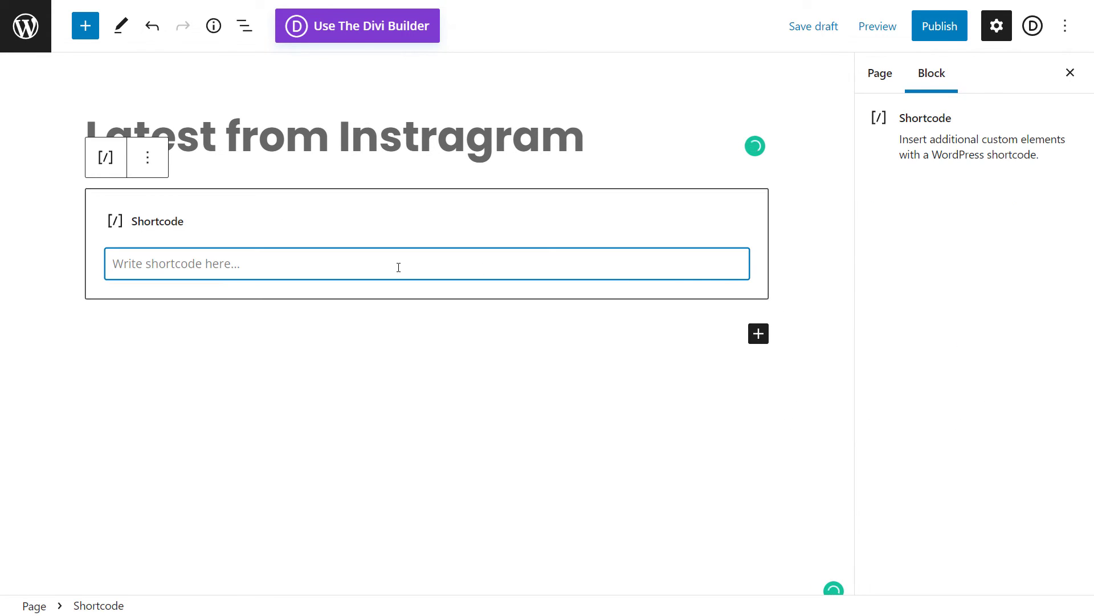
pyautogui.hotkey('ctrl', 'v')
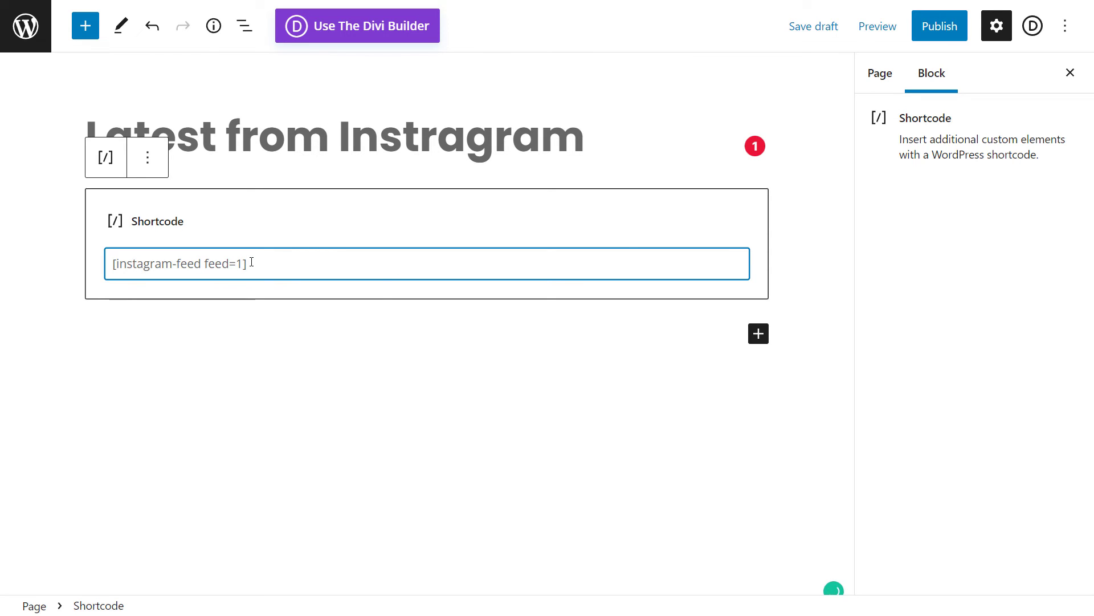
pyautogui.rightClick(251, 262)
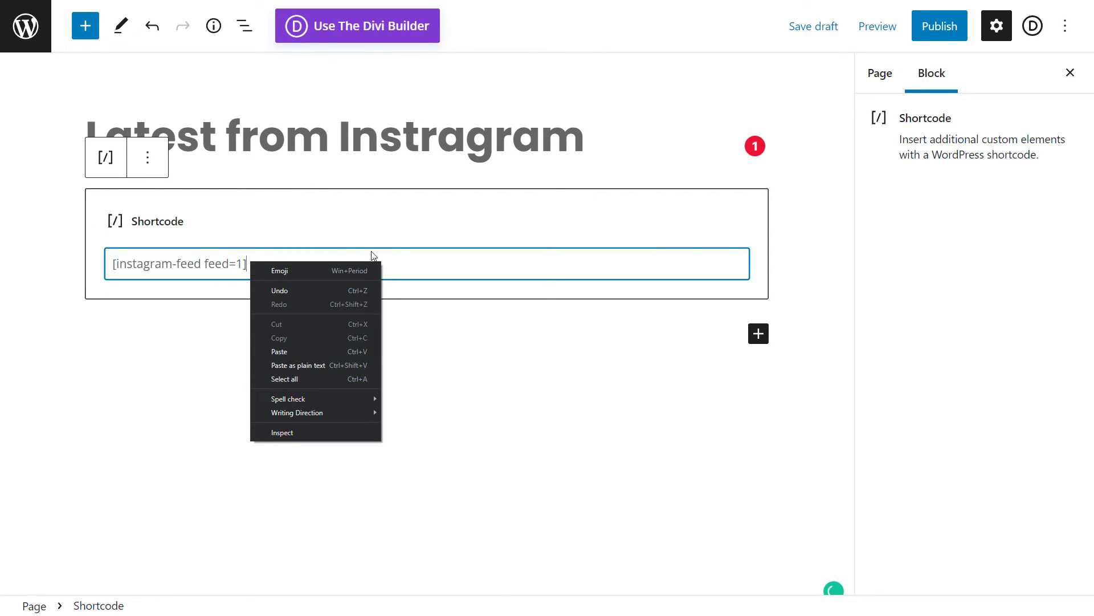
pyautogui.click(358, 256)
# Add a 'Shortcode' paragraph above the shortcode block and a 'Block' paragraph below it.
pyautogui.click(593, 140)
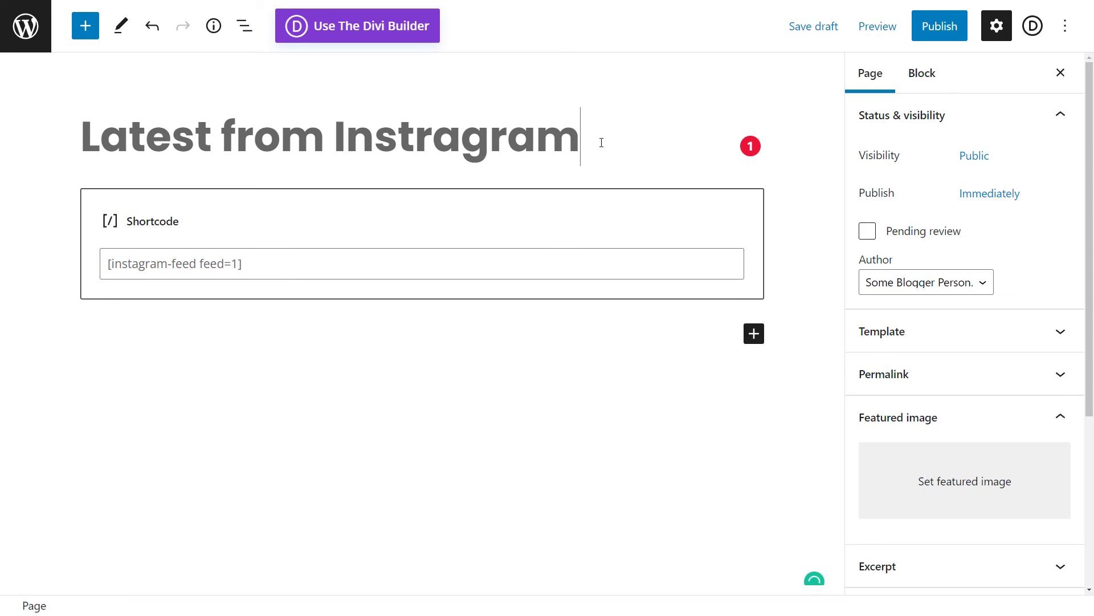
pyautogui.press('Return')
pyautogui.write('Shortcode')
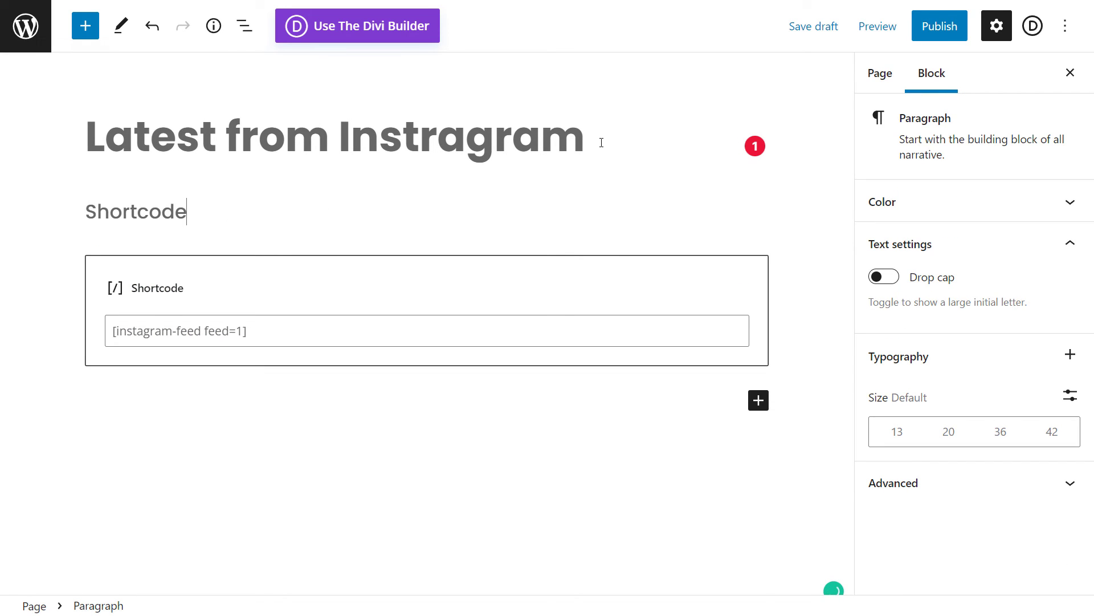
pyautogui.click(396, 393)
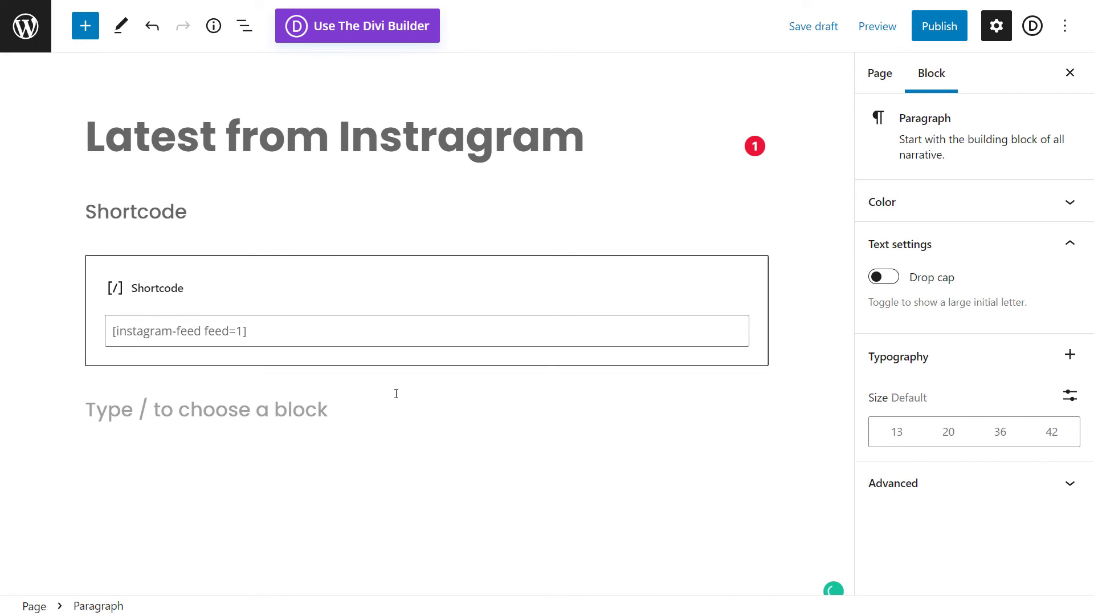
pyautogui.write('Block')
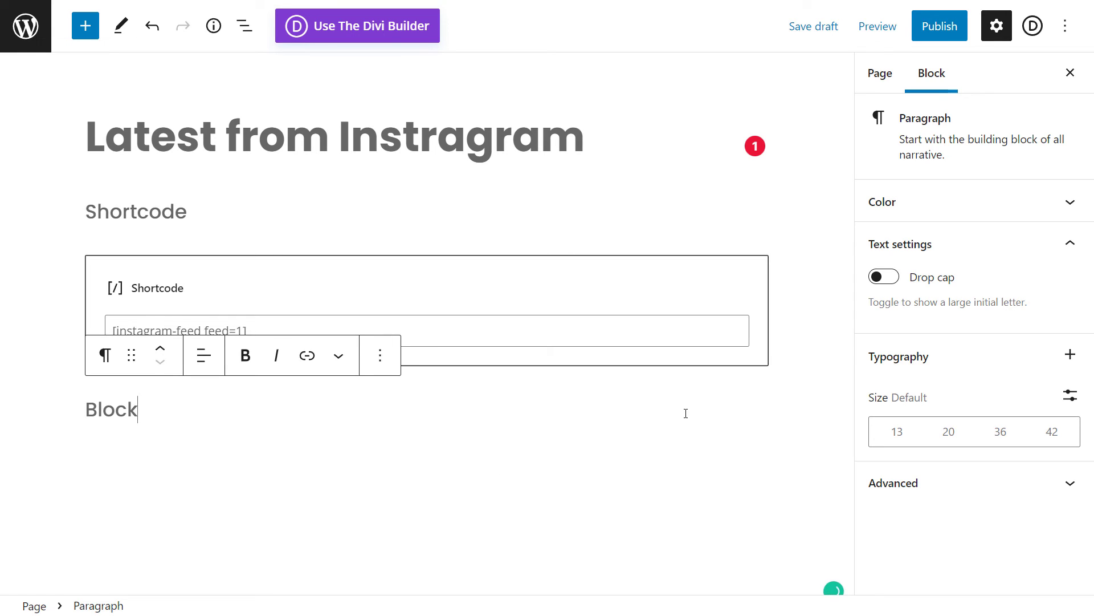
pyautogui.press('Return')
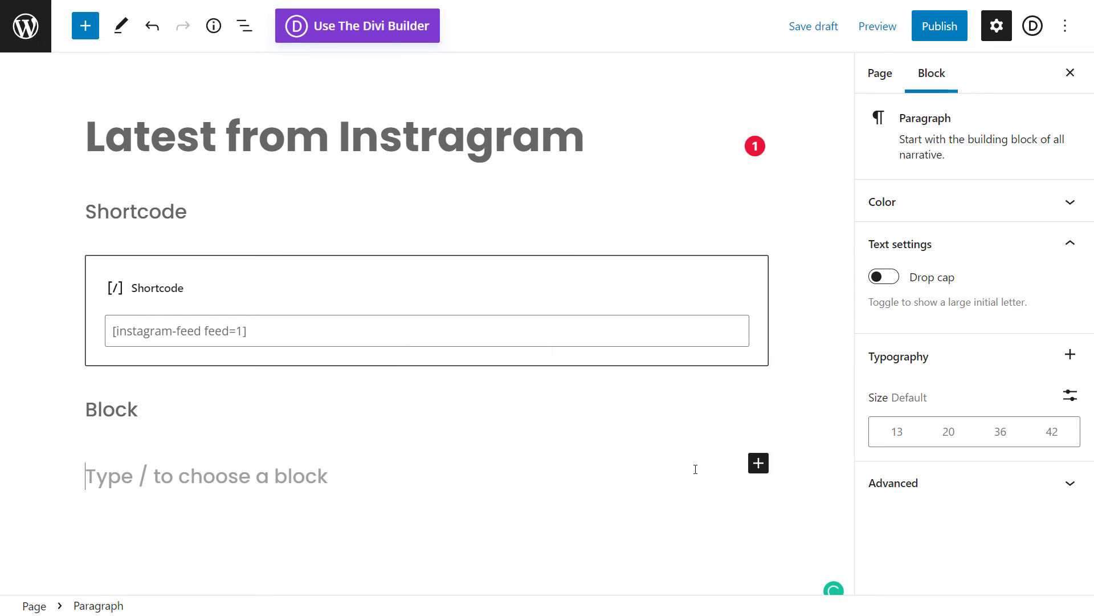
# Search the inserter for 'fee' and insert the Instagram Feed block under the Block heading.
pyautogui.click(759, 463)
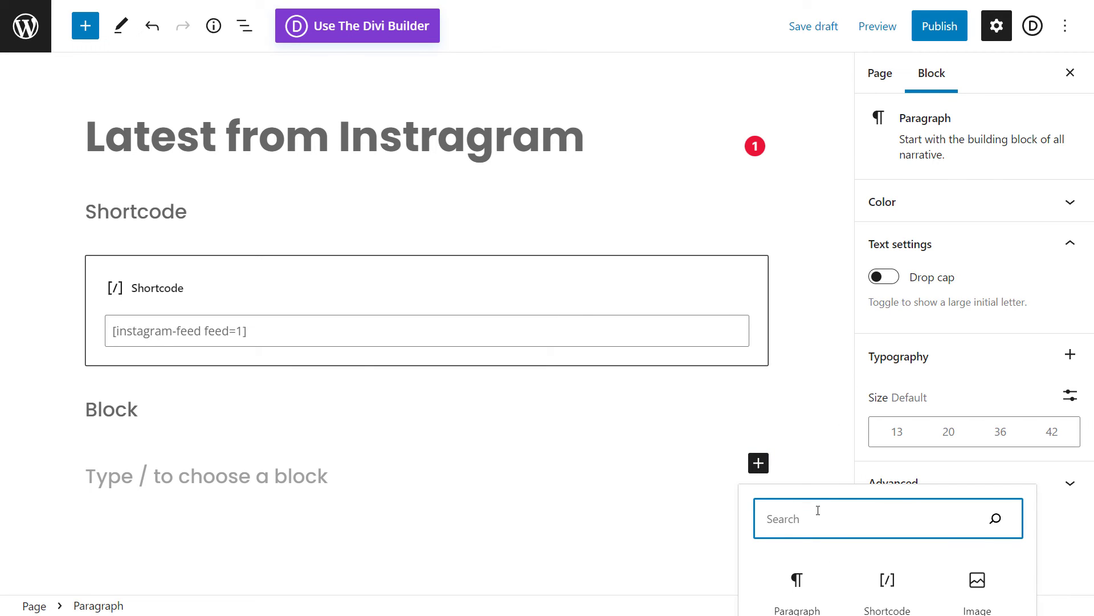
pyautogui.write('fee')
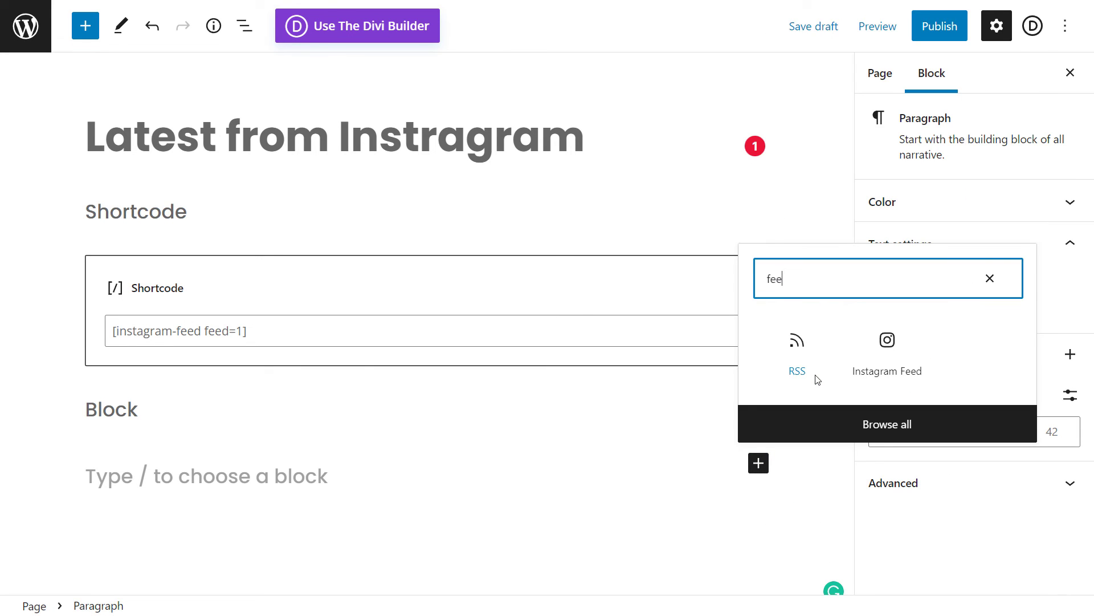
pyautogui.click(887, 342)
pyautogui.scroll(-1, 336, 461)
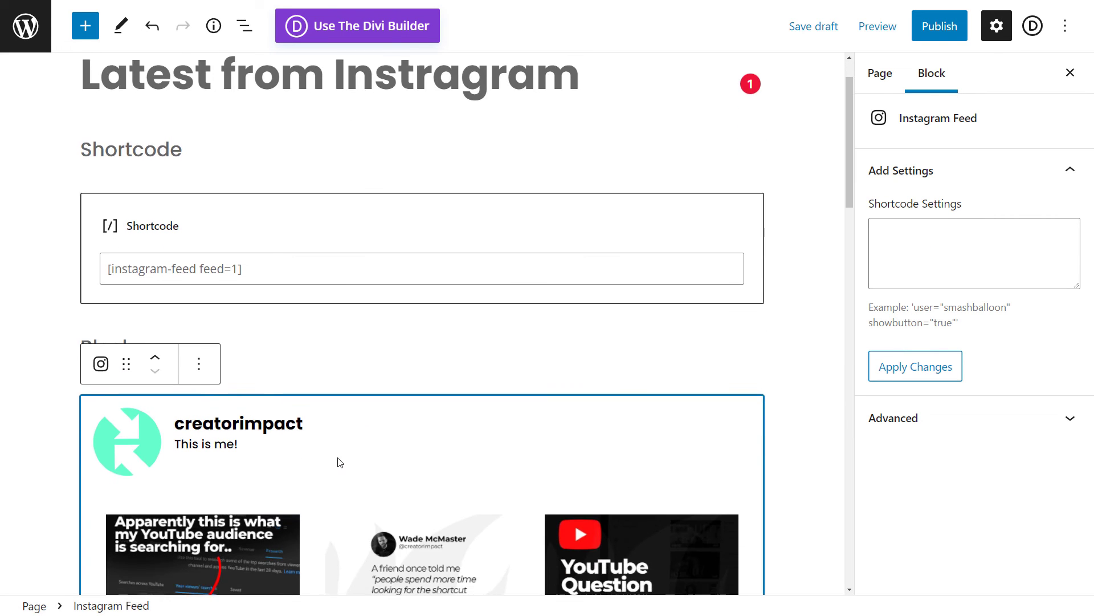
pyautogui.scroll(-2, 340, 461)
pyautogui.scroll(3, 341, 459)
pyautogui.click(392, 406)
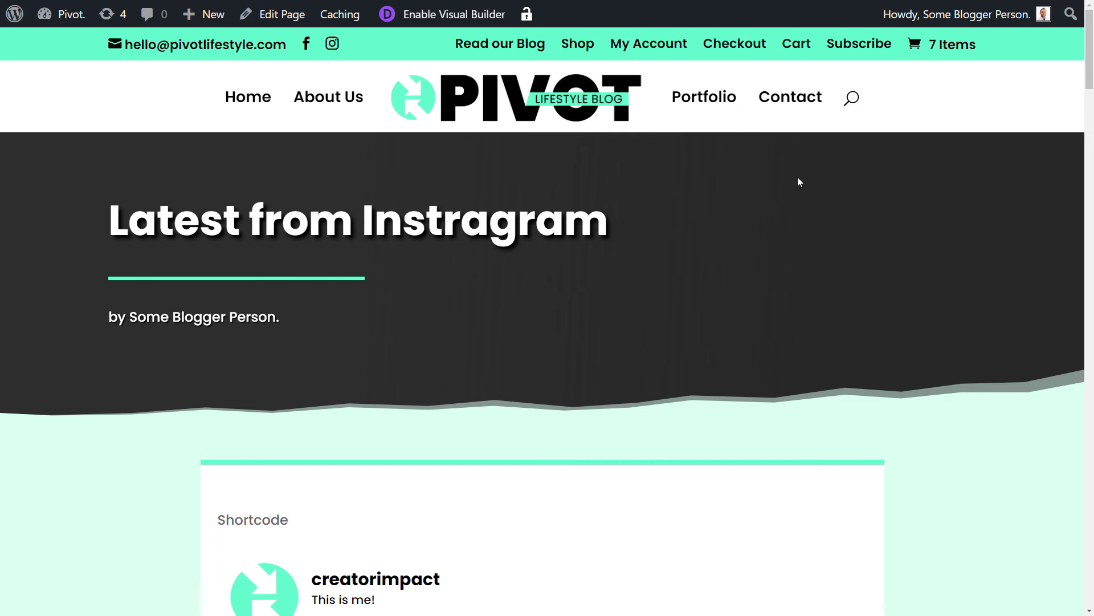
# Scroll the previewed page to check both creatorimpact feeds with their Load More and Follow Me Instagram buttons.
pyautogui.scroll(-2, 690, 193)
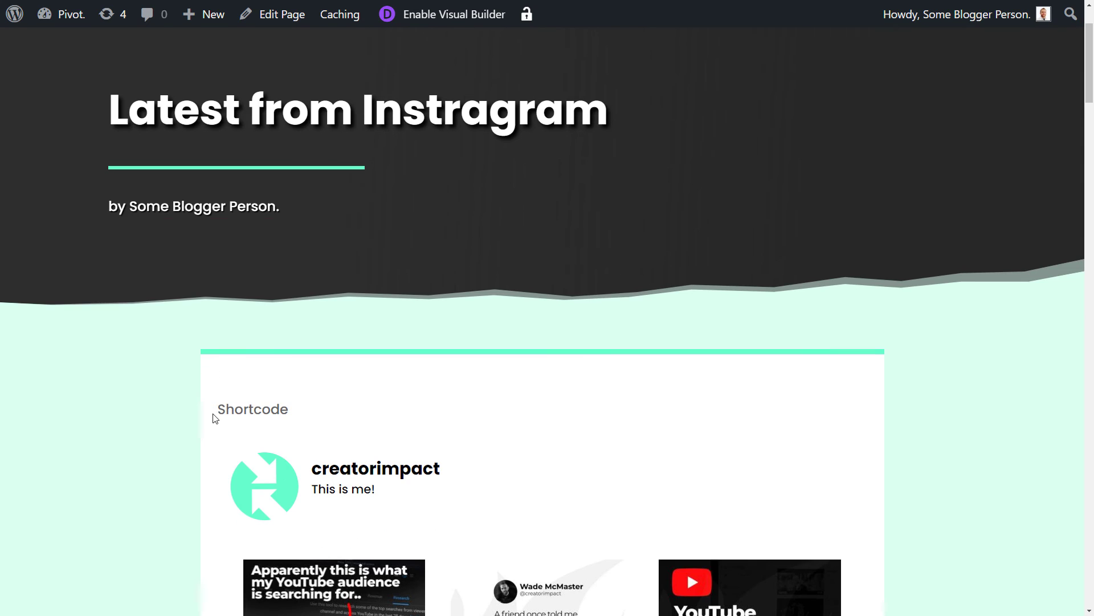
pyautogui.scroll(-8, 413, 390)
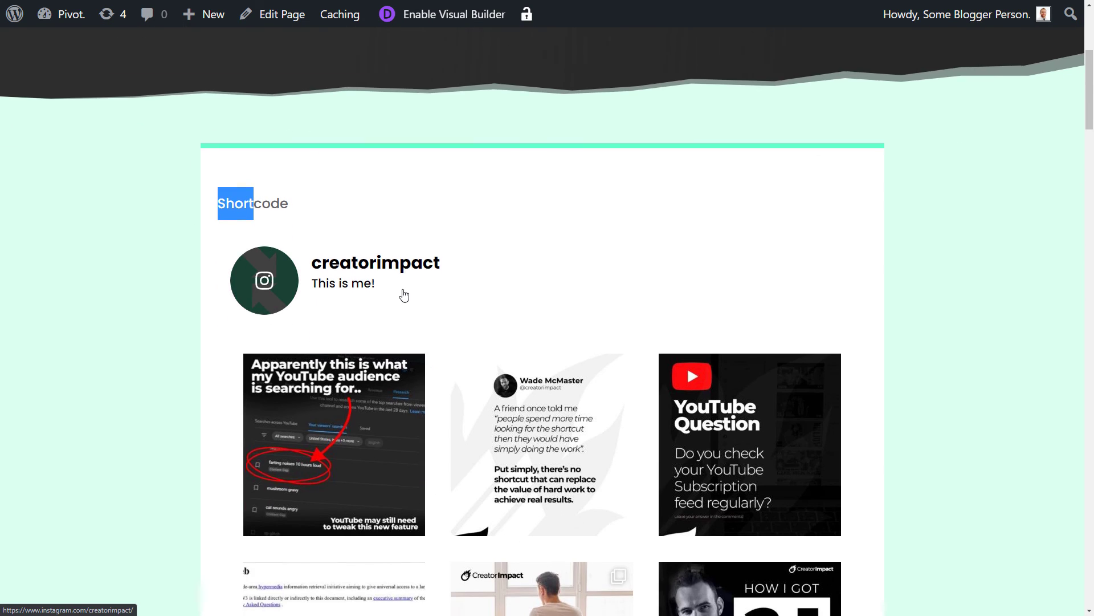
pyautogui.scroll(-14, 405, 296)
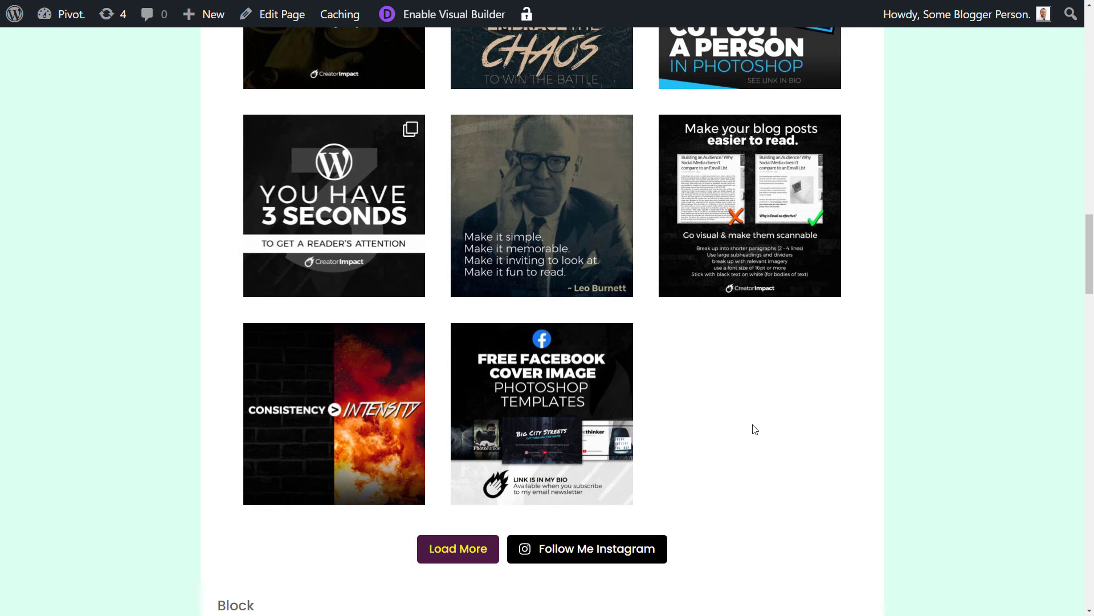
pyautogui.scroll(-6, 754, 408)
pyautogui.scroll(-9, 399, 313)
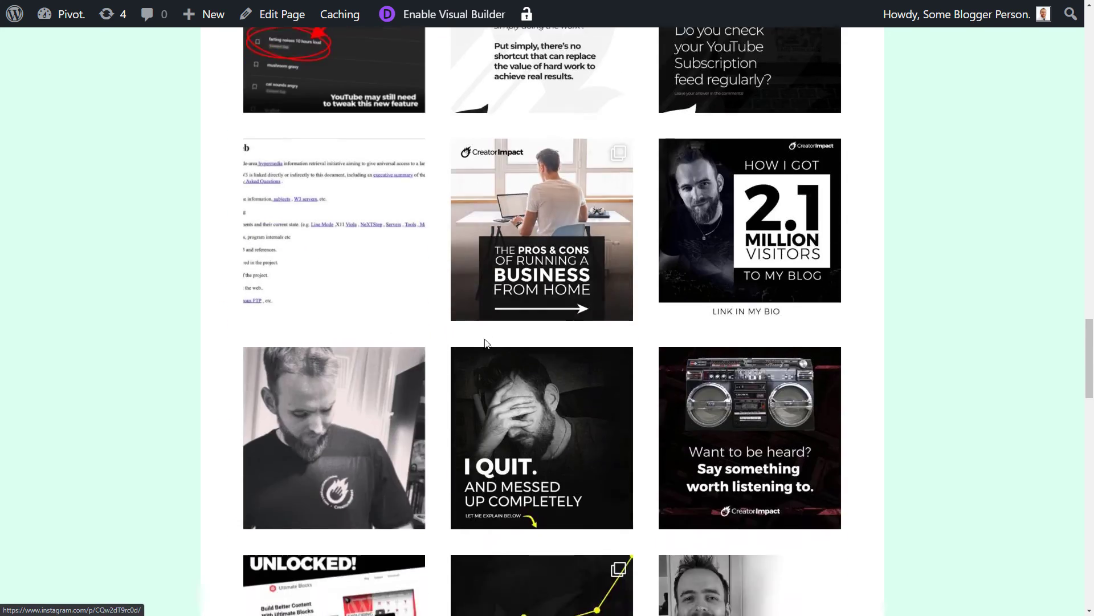
pyautogui.scroll(-15, 485, 342)
pyautogui.scroll(20, 488, 442)
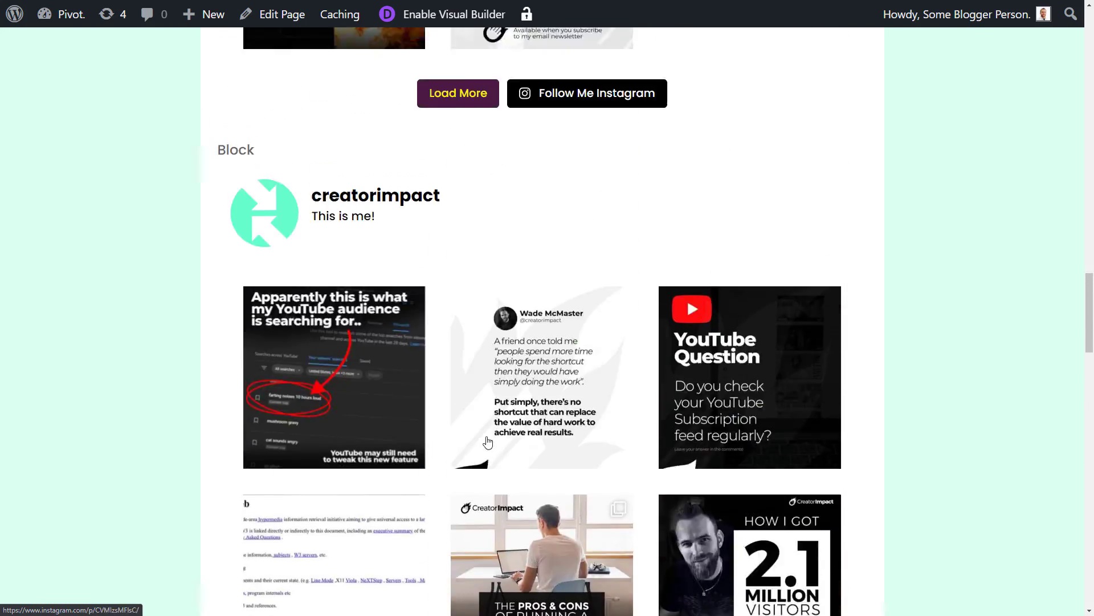
pyautogui.scroll(20, 488, 442)
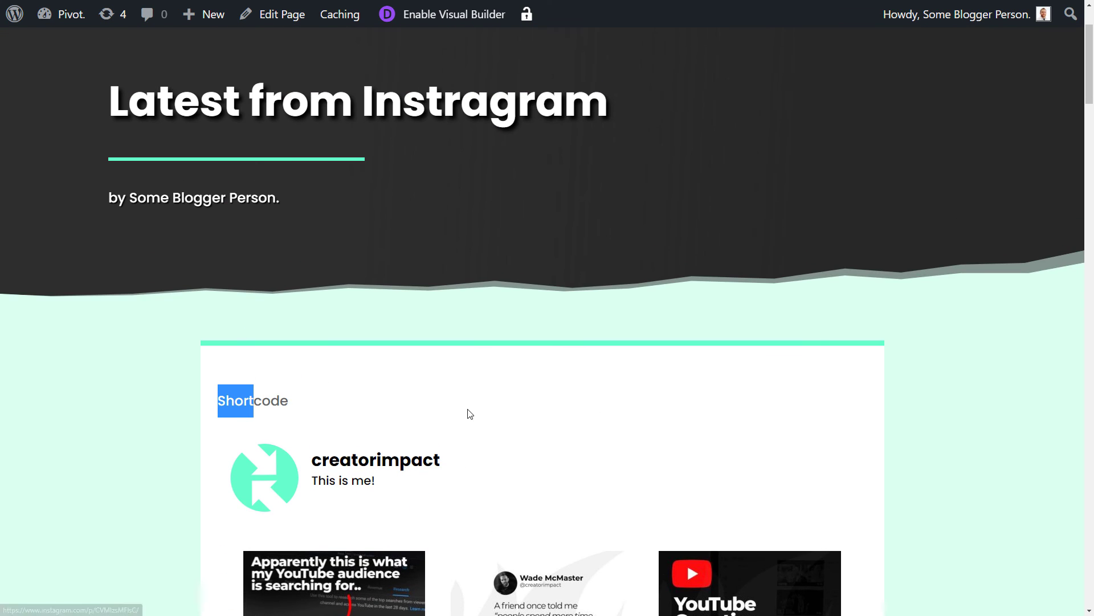
pyautogui.scroll(3, 462, 420)
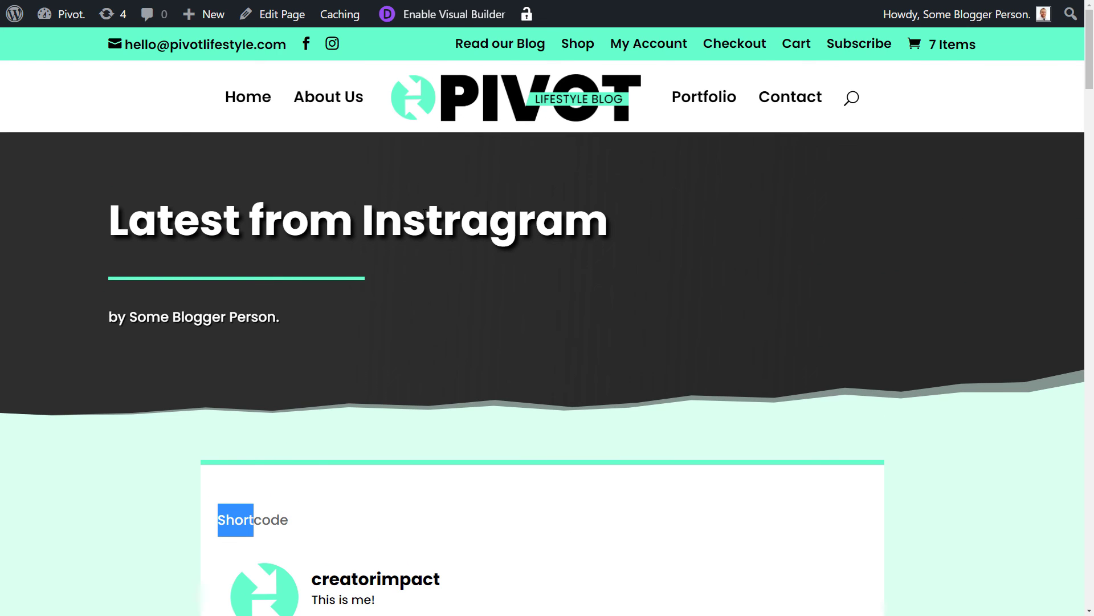
pyautogui.scroll(-20, 364, 318)
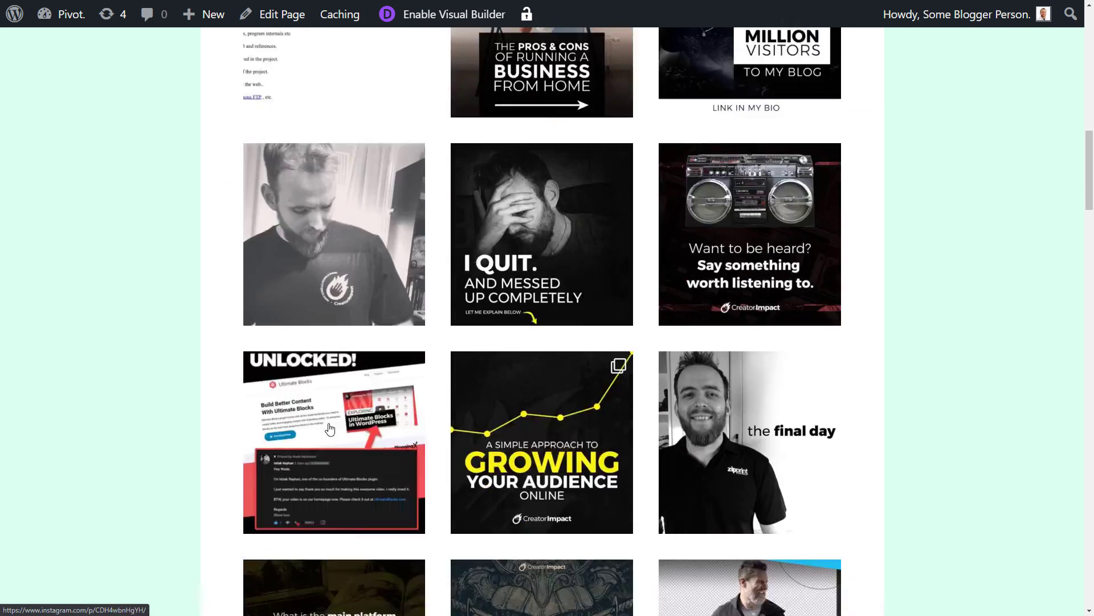
pyautogui.scroll(-20, 339, 425)
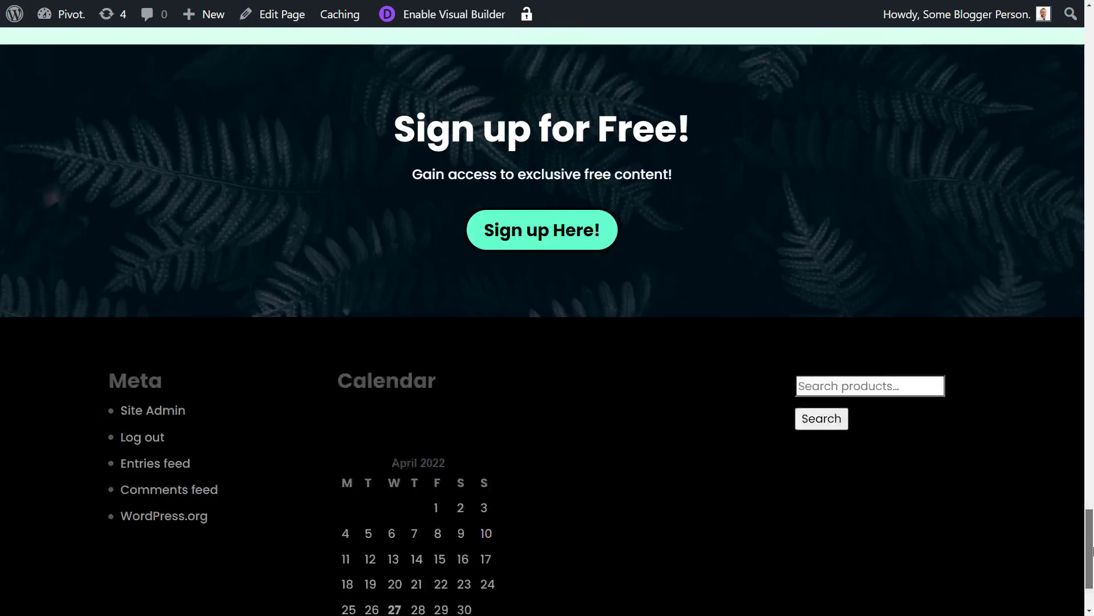
pyautogui.moveTo(1091, 550); pyautogui.dragTo(914, 123)
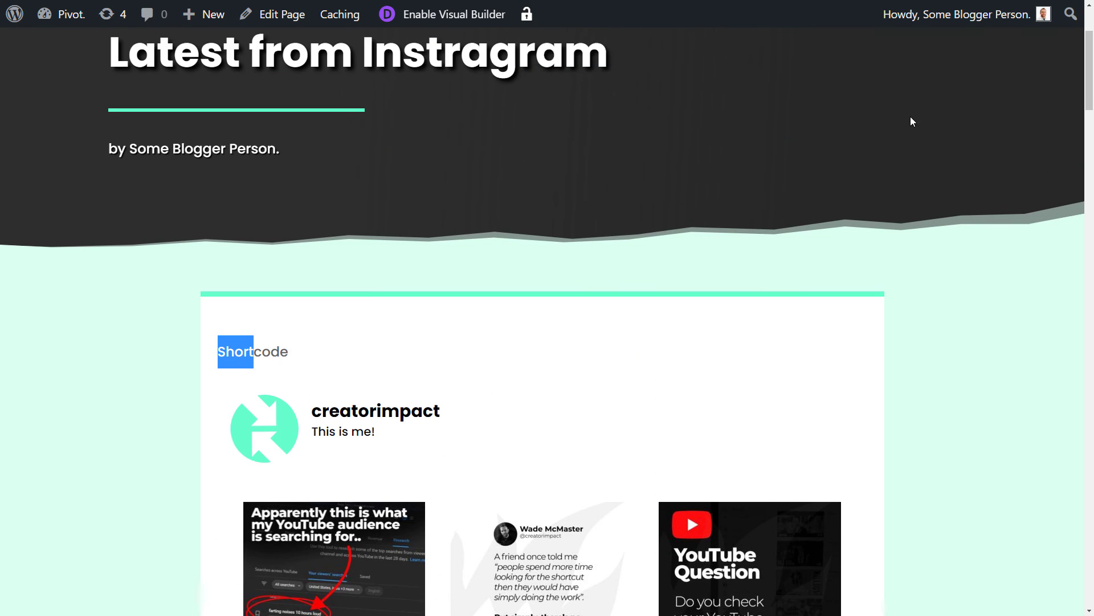